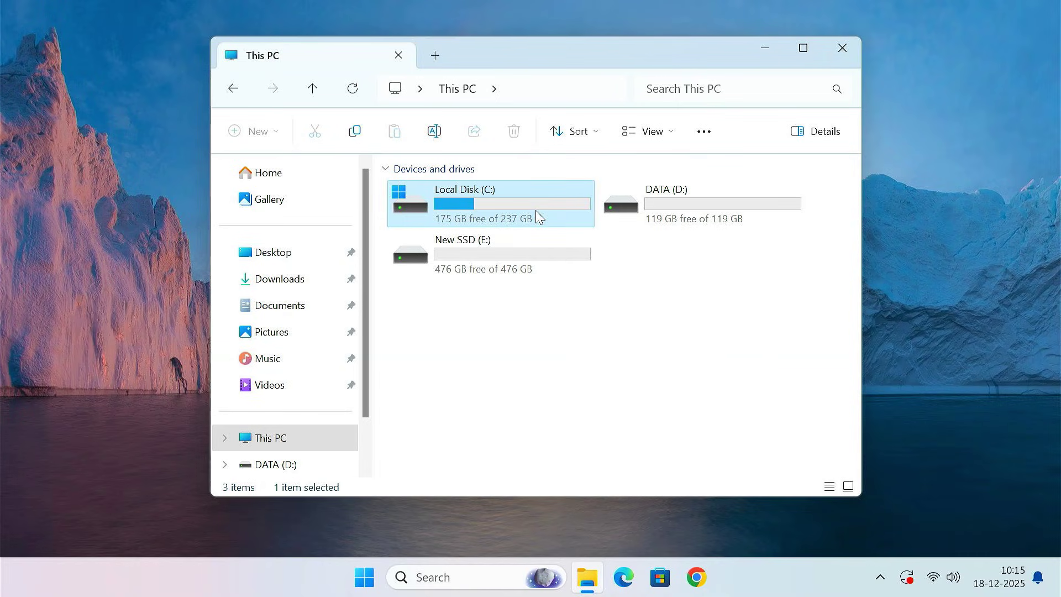
Step: Compare the free and total space of Local Disk (C:), DATA (D:) and New SSD (E:), then close This PC
{"action": "left_click", "coordinate": [547, 265]}
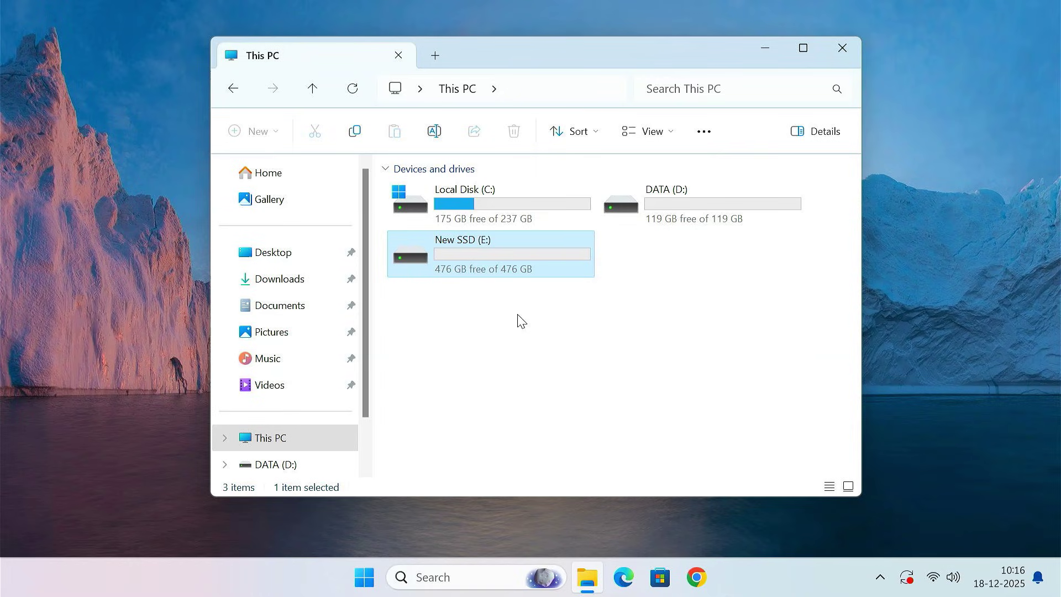
{"action": "left_click", "coordinate": [509, 200]}
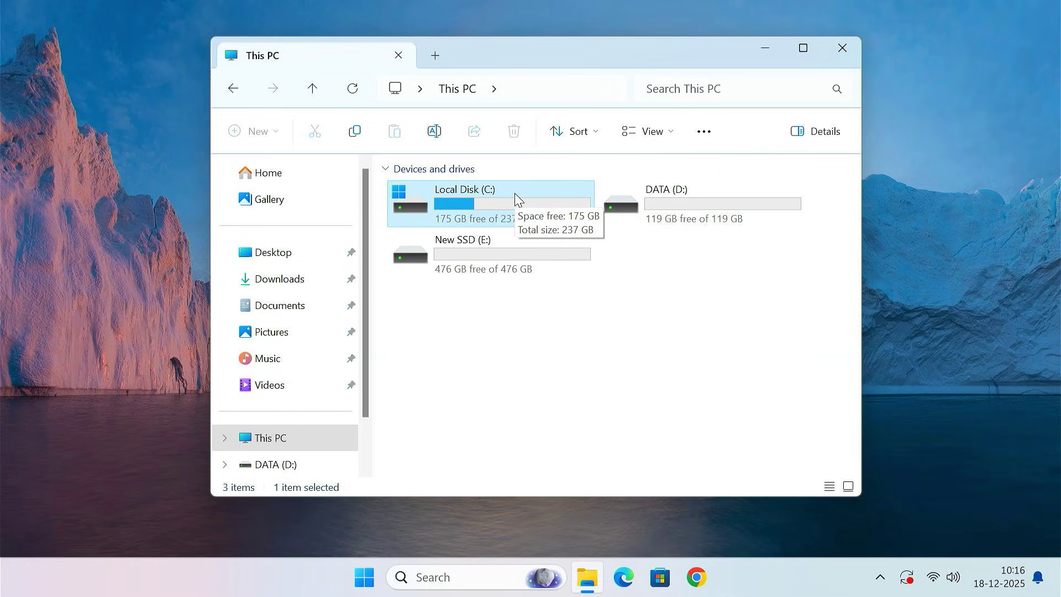
{"action": "left_click", "coordinate": [510, 255]}
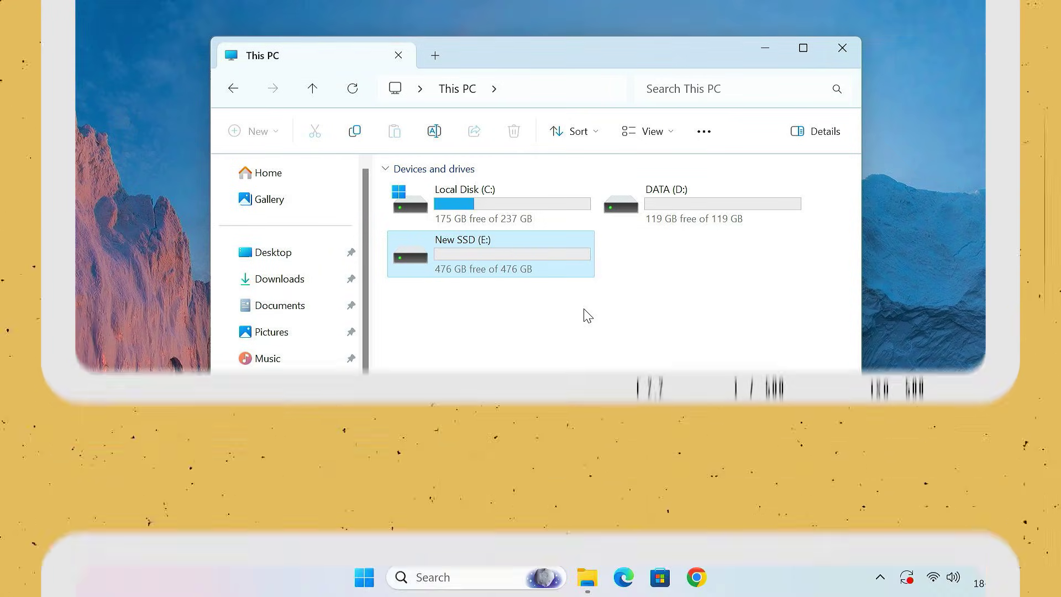
{"action": "left_click", "coordinate": [633, 289]}
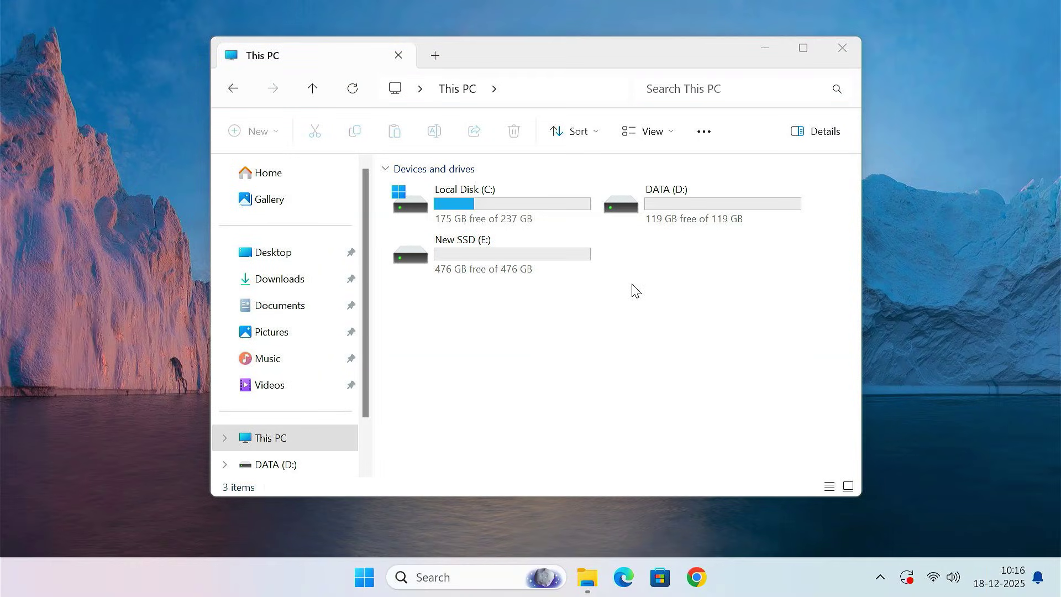
{"action": "left_click", "coordinate": [521, 202]}
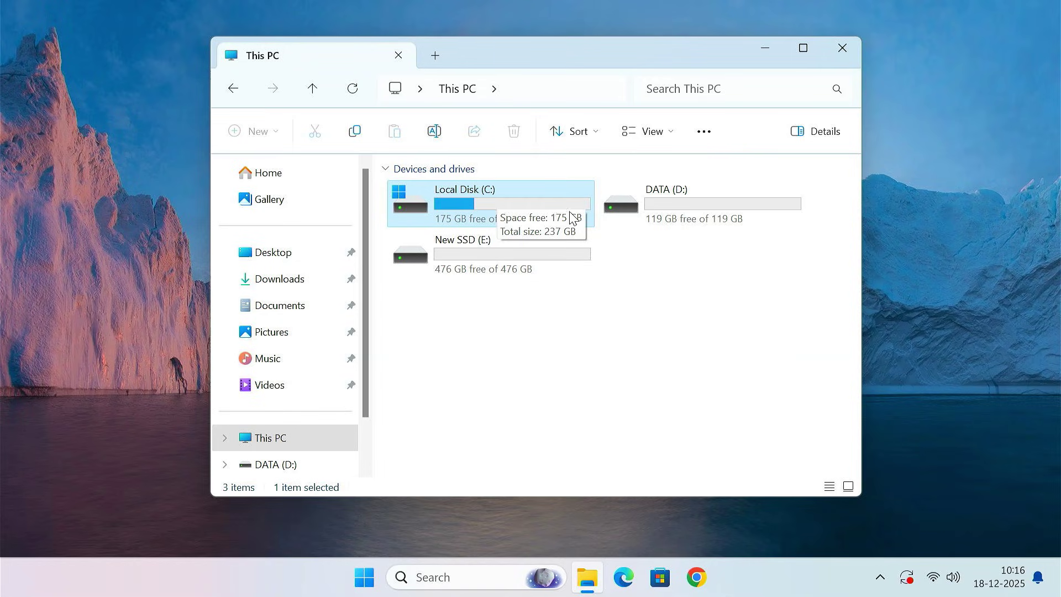
{"action": "left_click", "coordinate": [702, 206]}
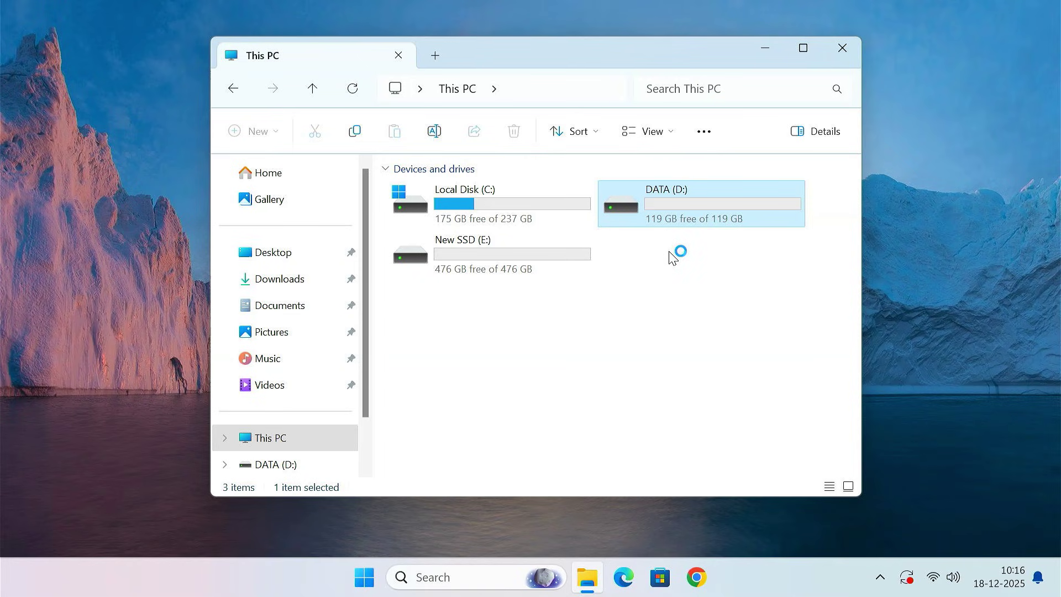
{"action": "left_click", "coordinate": [830, 55]}
Step: Shift+Restart into recovery and go through Troubleshoot > Advanced options to Command Prompt
{"action": "left_click", "coordinate": [365, 577]}
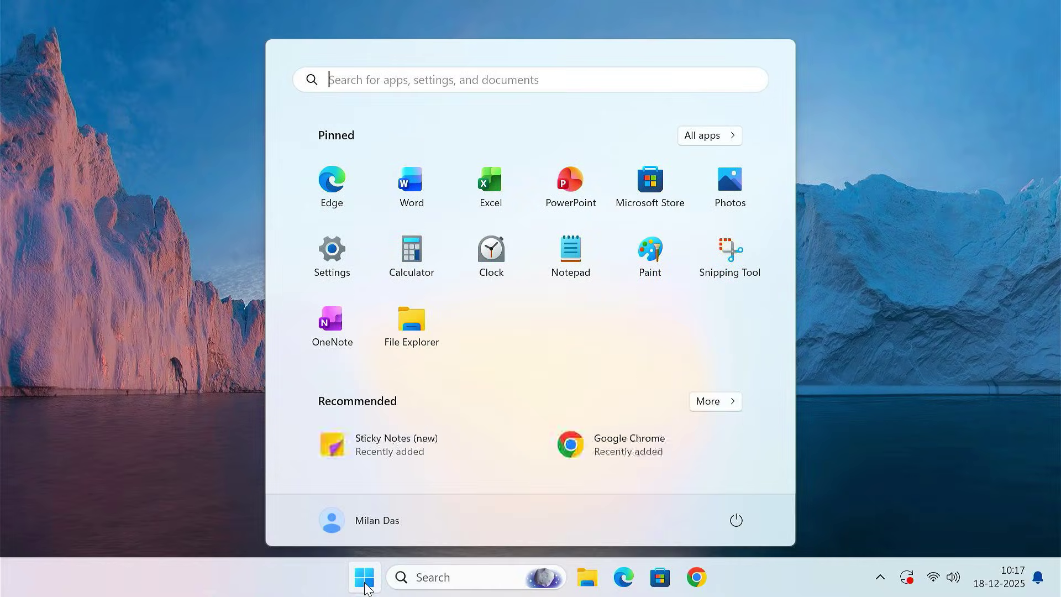
{"action": "left_click", "coordinate": [733, 519]}
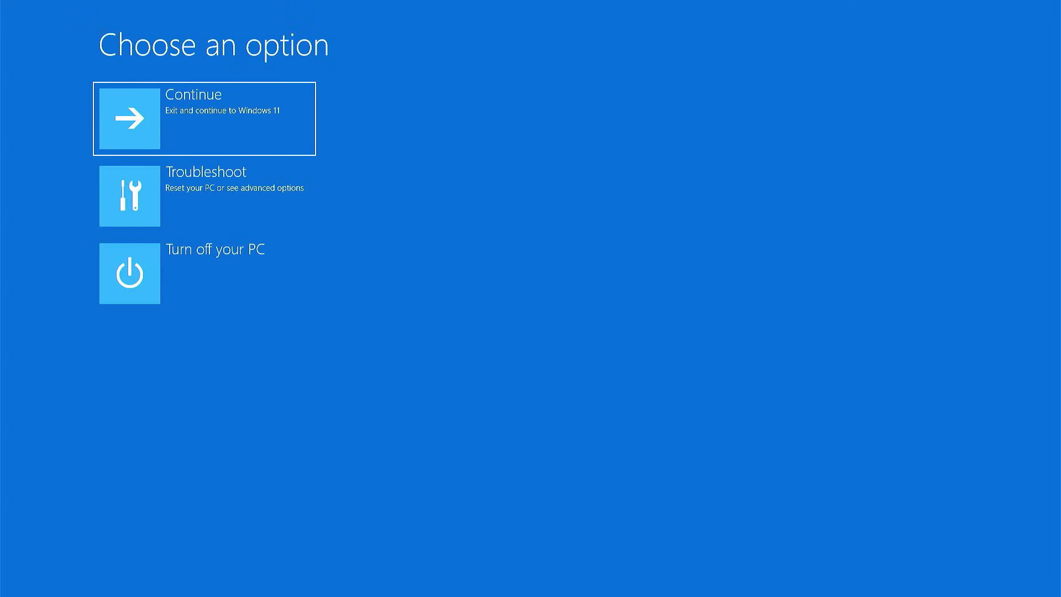
{"action": "key", "text": "Down"}
{"action": "key", "text": "Return"}
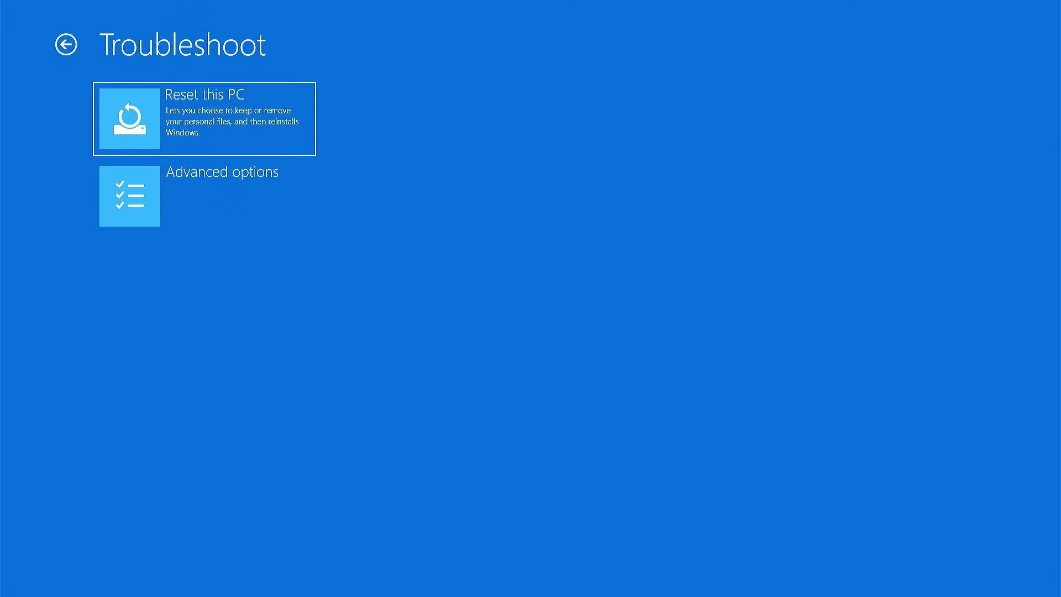
{"action": "key", "text": "Down"}
{"action": "key", "text": "Return"}
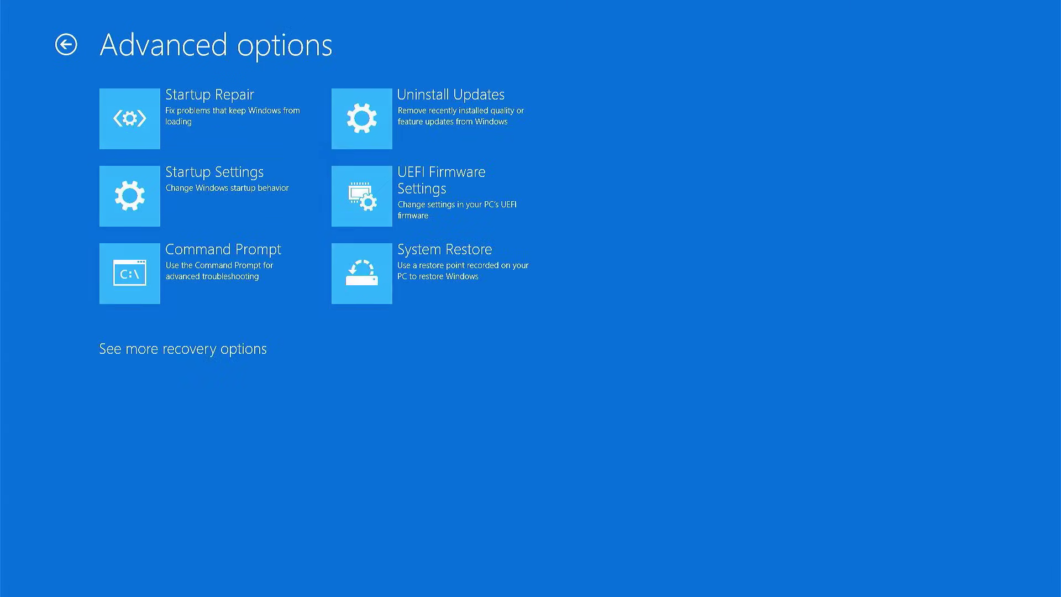
{"action": "key", "text": "Down"}
{"action": "key", "text": "Down"}
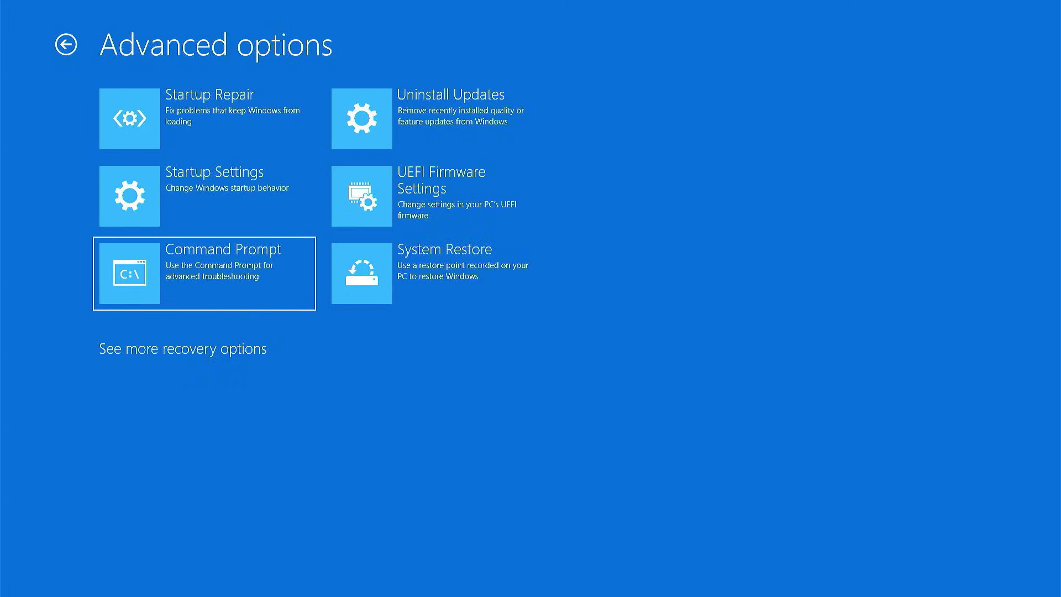
{"action": "key", "text": "Return"}
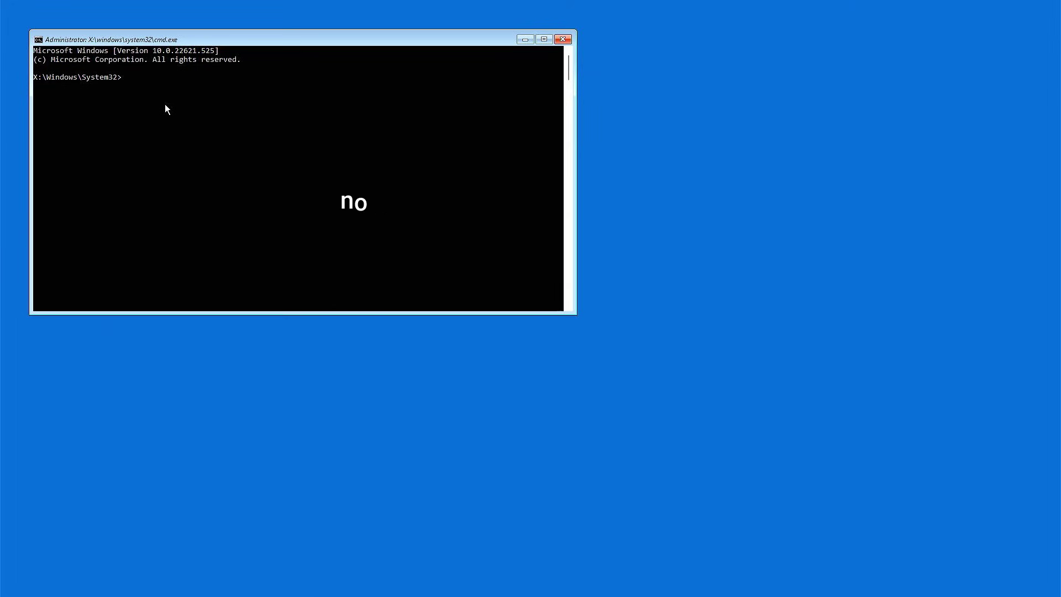
Step: Launch Notepad from the recovery prompt and bring up its File Open dialog
{"action": "type", "text": "notepad"}
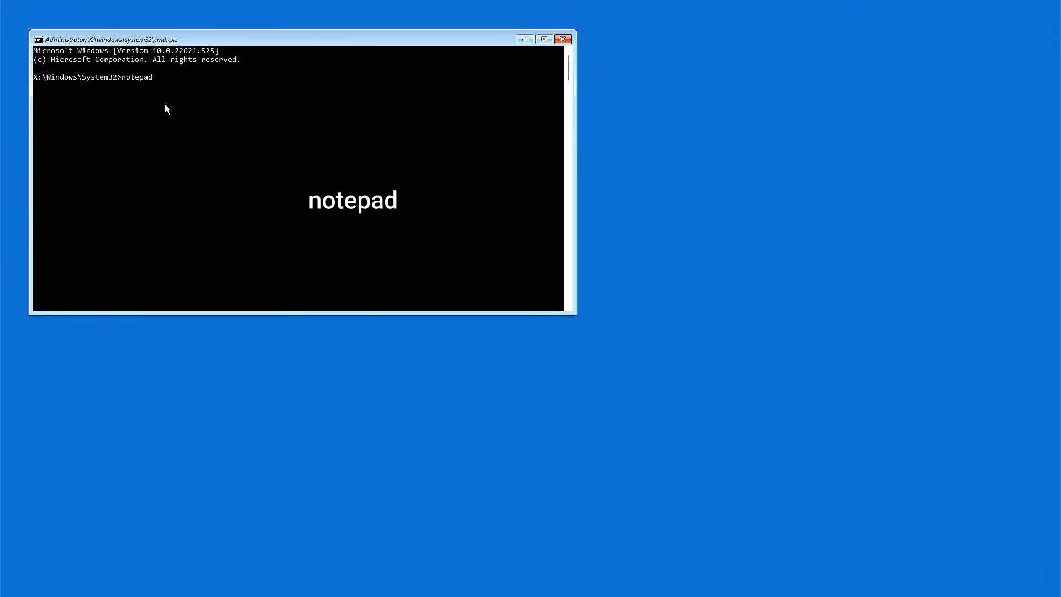
{"action": "key", "text": "Return"}
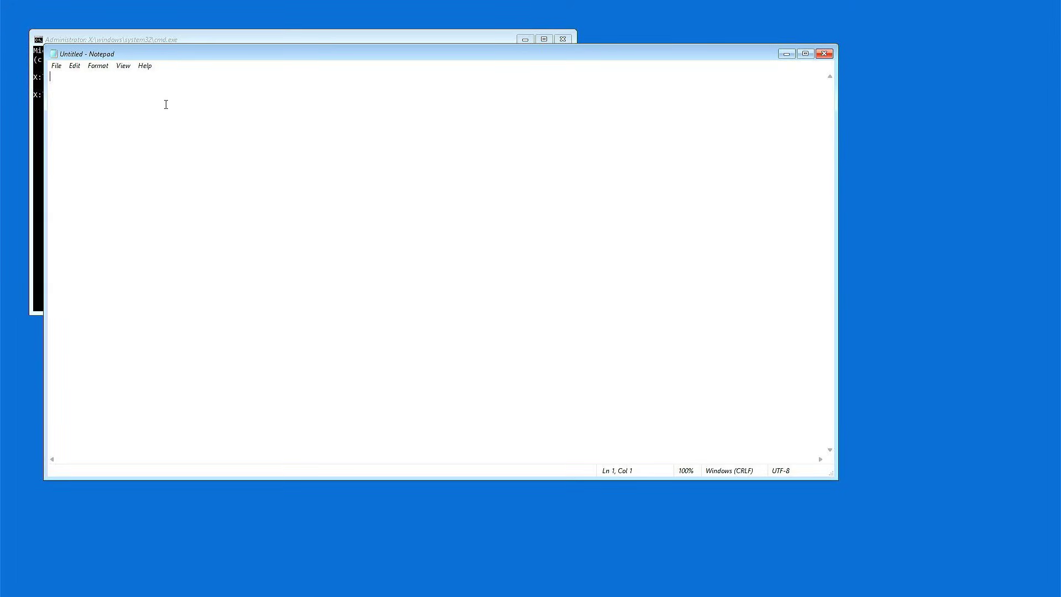
{"action": "left_click", "coordinate": [57, 66]}
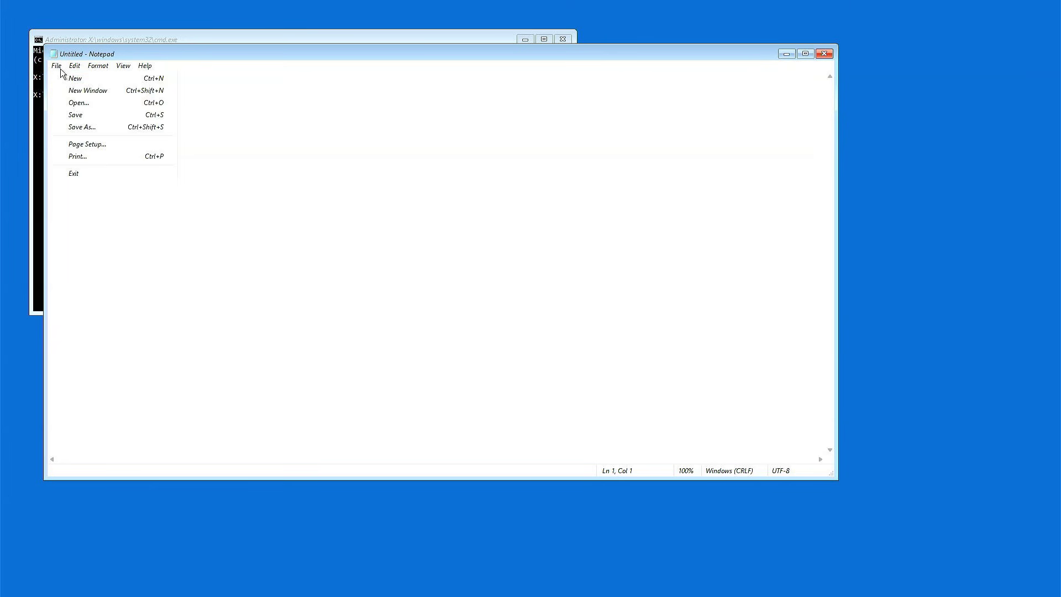
{"action": "left_click", "coordinate": [98, 105]}
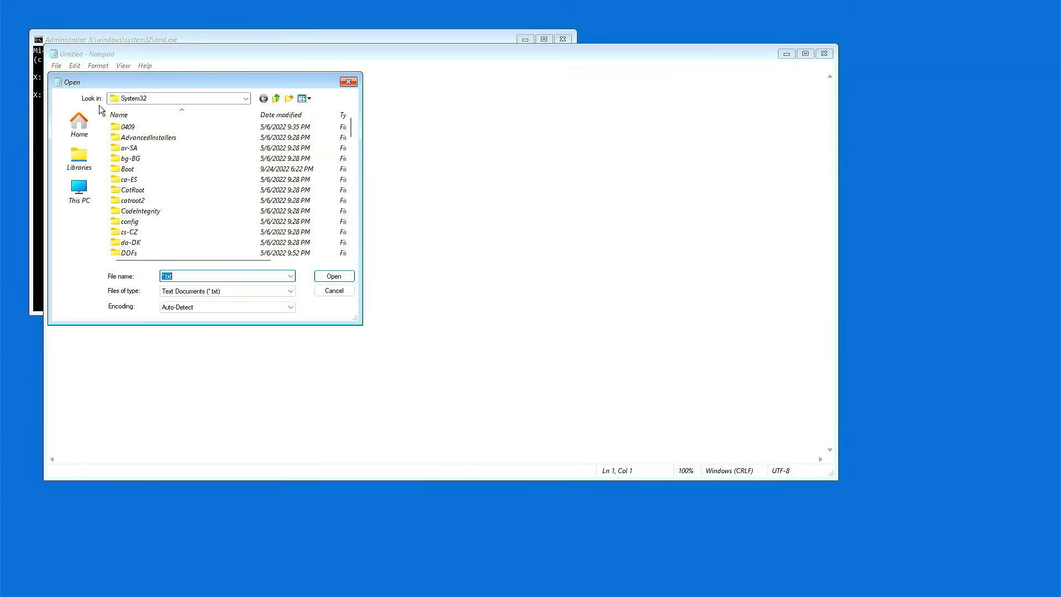
Step: Browse the drives to confirm the Windows files are on D: and DATA is E:
{"action": "left_click", "coordinate": [80, 194]}
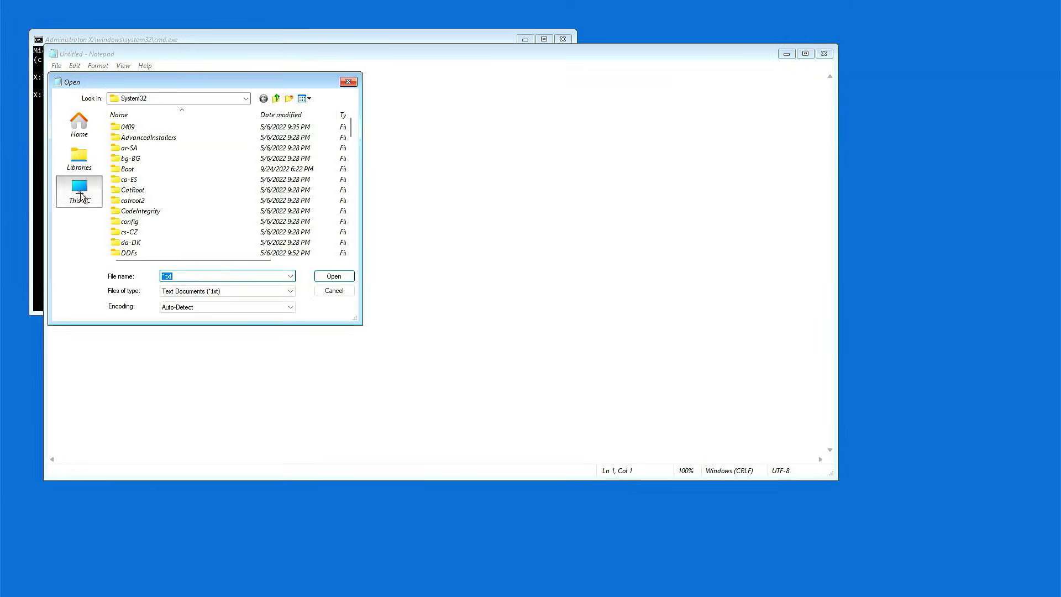
{"action": "left_click", "coordinate": [184, 164]}
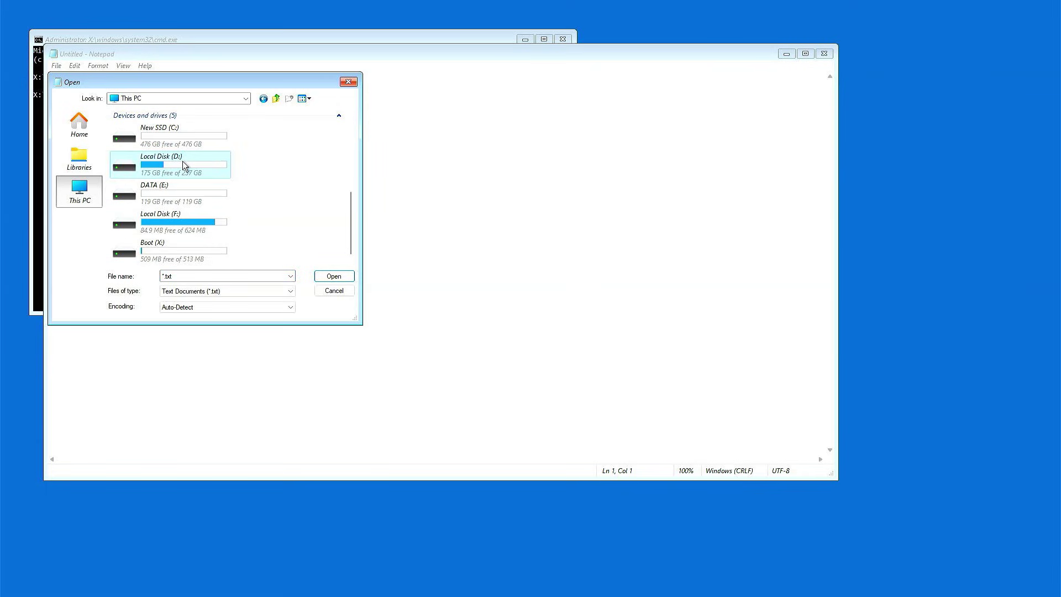
{"action": "left_click", "coordinate": [178, 191]}
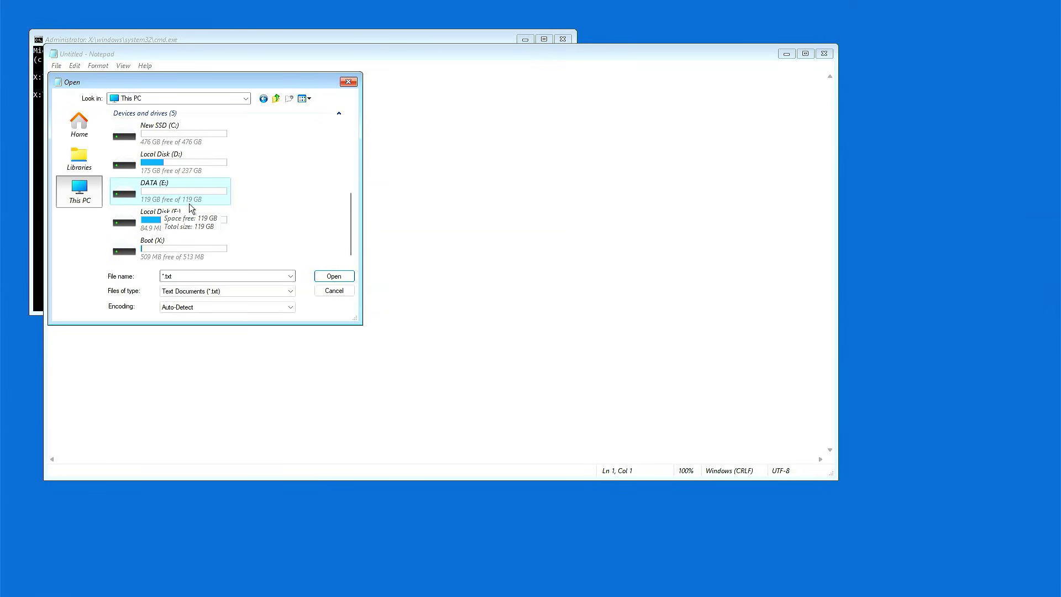
{"action": "left_click", "coordinate": [177, 167]}
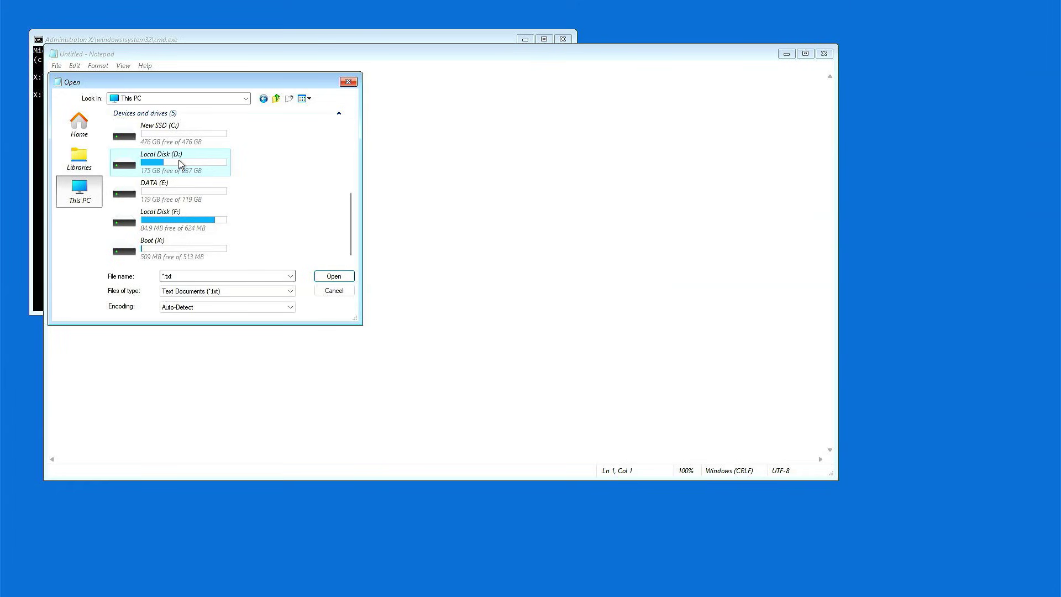
{"action": "double_click", "coordinate": [178, 160]}
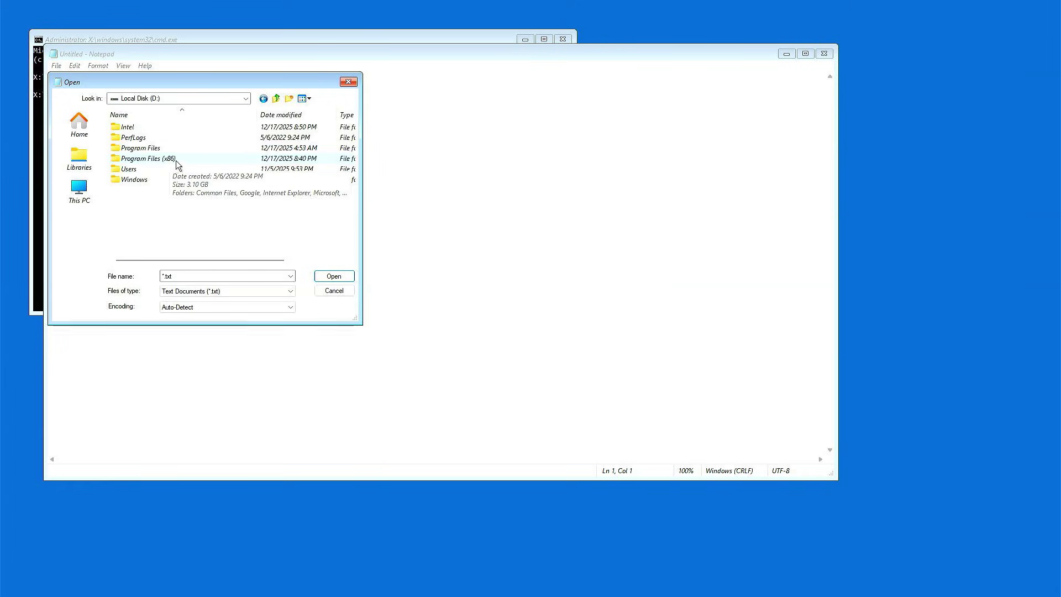
{"action": "left_click", "coordinate": [263, 98]}
{"action": "scroll", "coordinate": [264, 159], "scroll_direction": "down", "scroll_amount": 3}
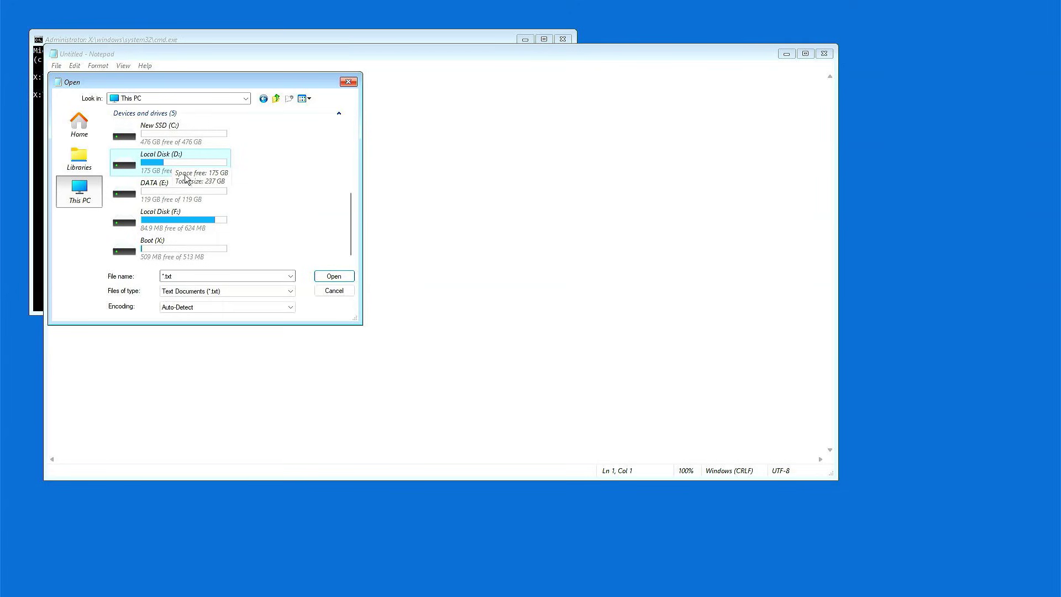
{"action": "left_click", "coordinate": [171, 192]}
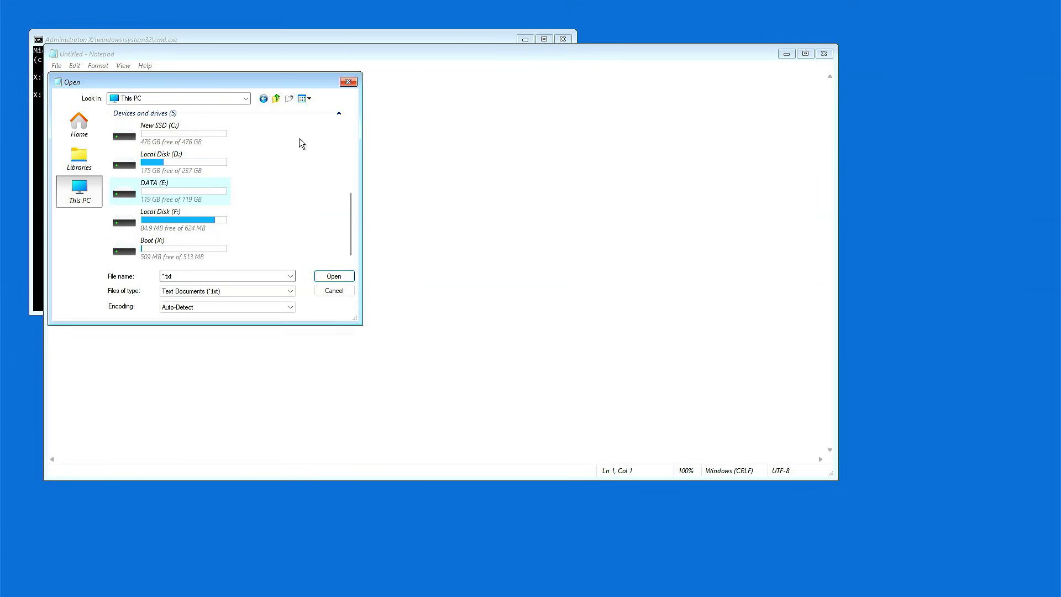
Step: Cancel the Open dialog, dismiss the message and close Notepad
{"action": "left_click", "coordinate": [342, 84]}
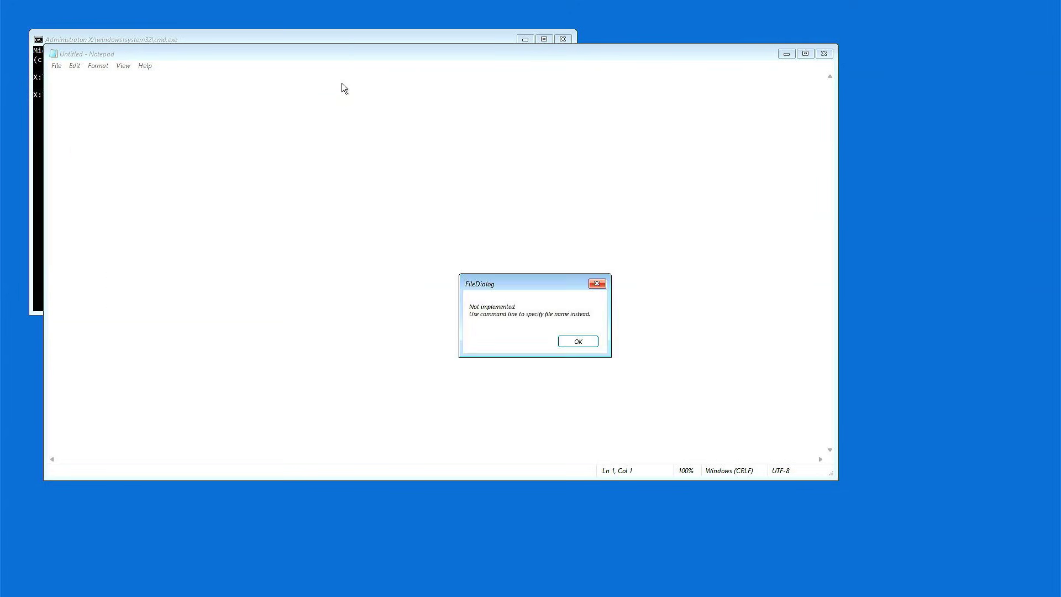
{"action": "left_click", "coordinate": [596, 285]}
{"action": "left_click", "coordinate": [824, 54]}
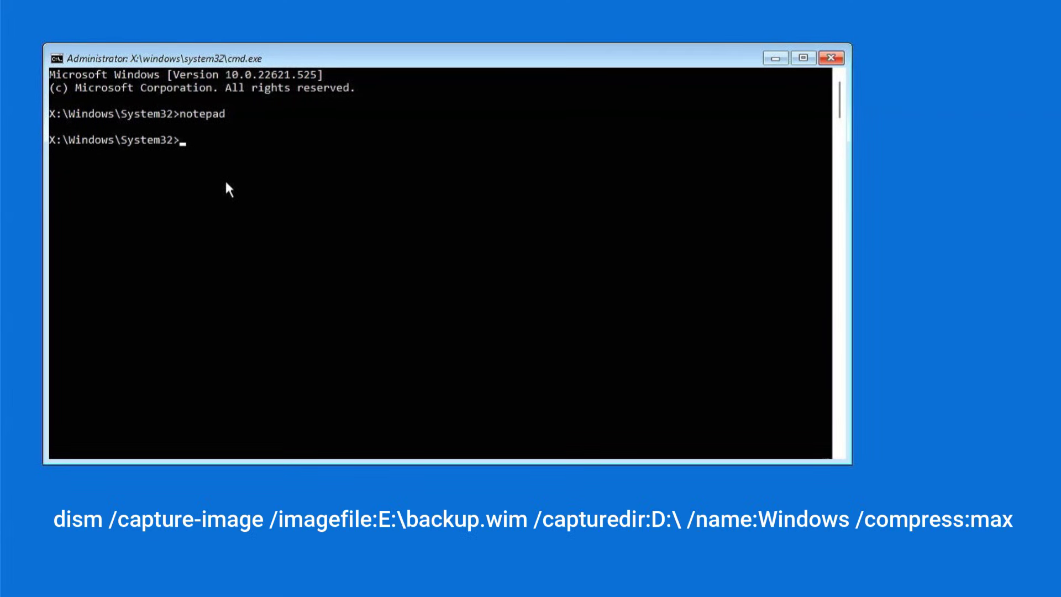
Step: Run dism /capture-image of D:\ into E:\backup.wim, named Windows, with /compress:max
{"action": "type", "text": "dis"}
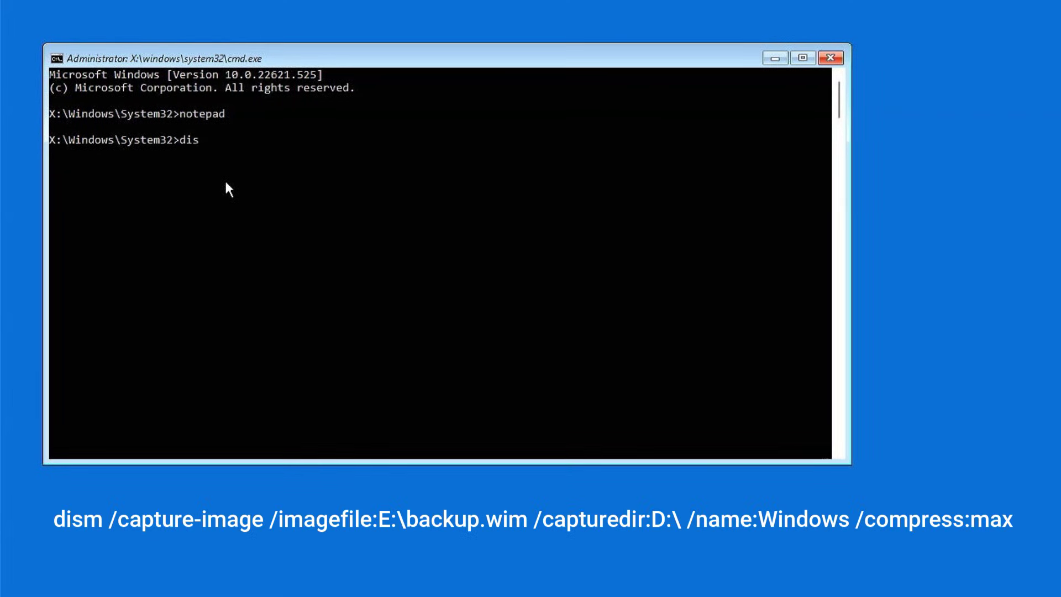
{"action": "type", "text": "m /capture-image /imagefile"}
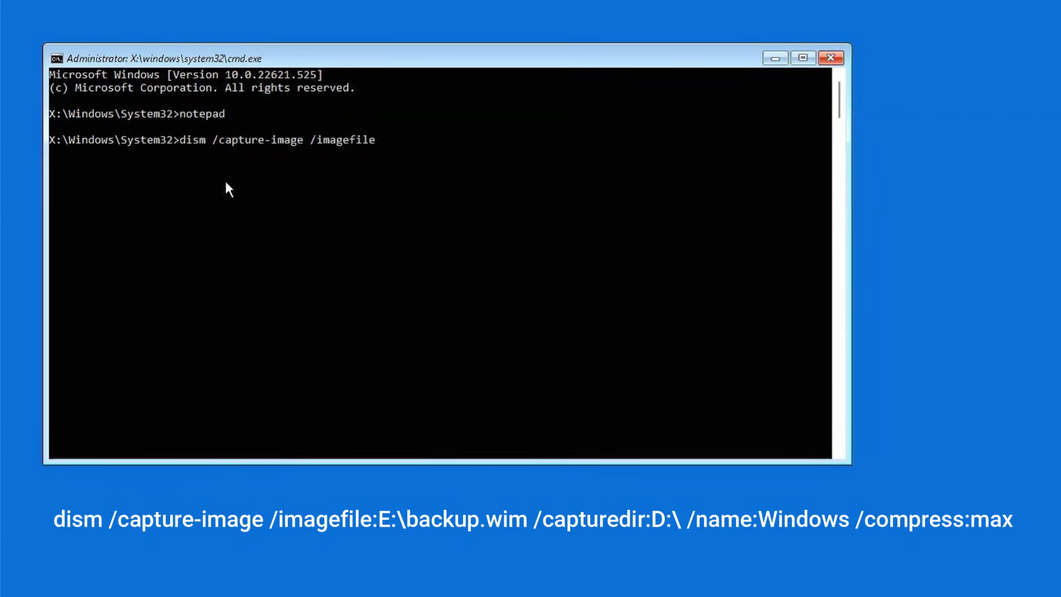
{"action": "type", "text": ":E:\\backup.wim /capturedir:D"}
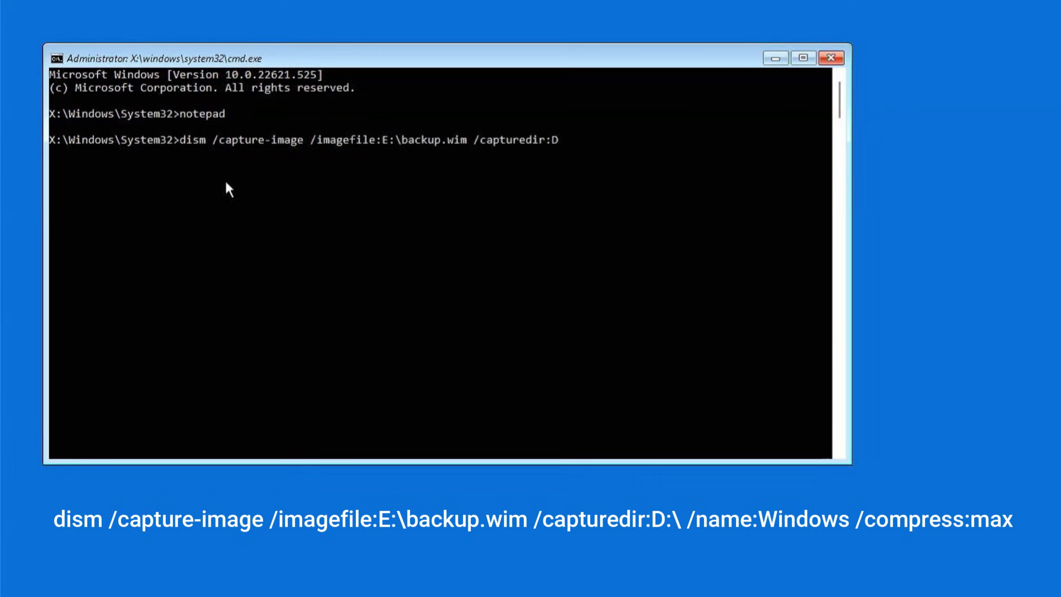
{"action": "type", "text": ":\\ /name:Windows /compress:max"}
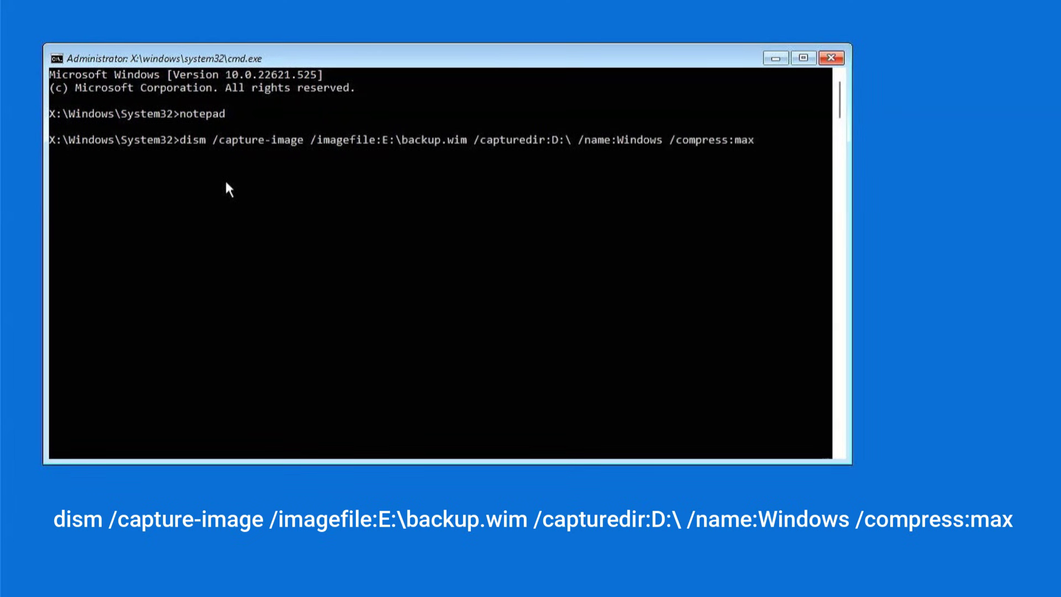
{"action": "left_click_drag", "start_coordinate": [180, 142], "coordinate": [759, 145]}
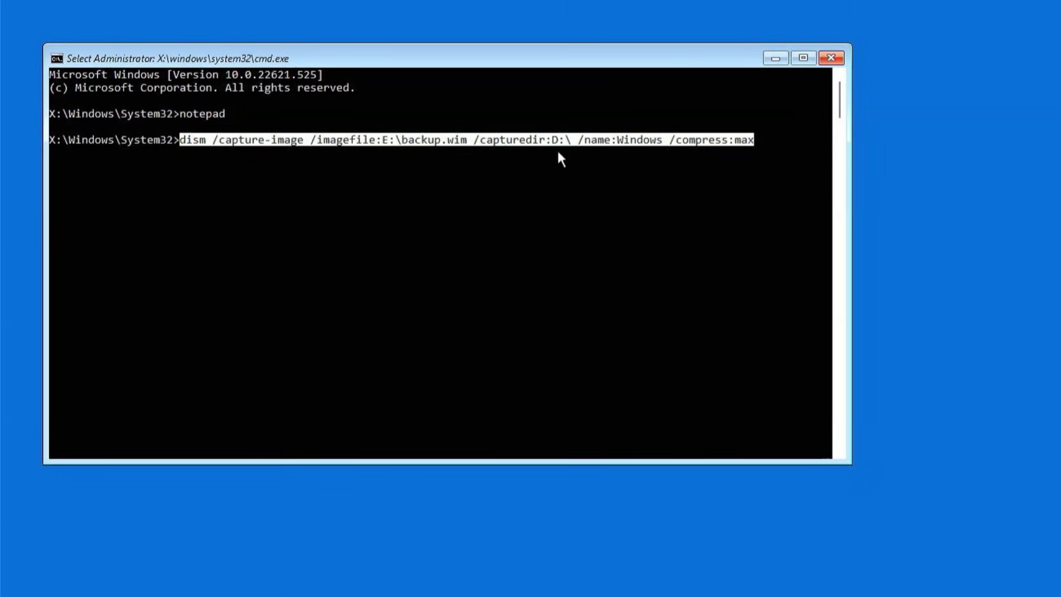
{"action": "key", "text": "Return"}
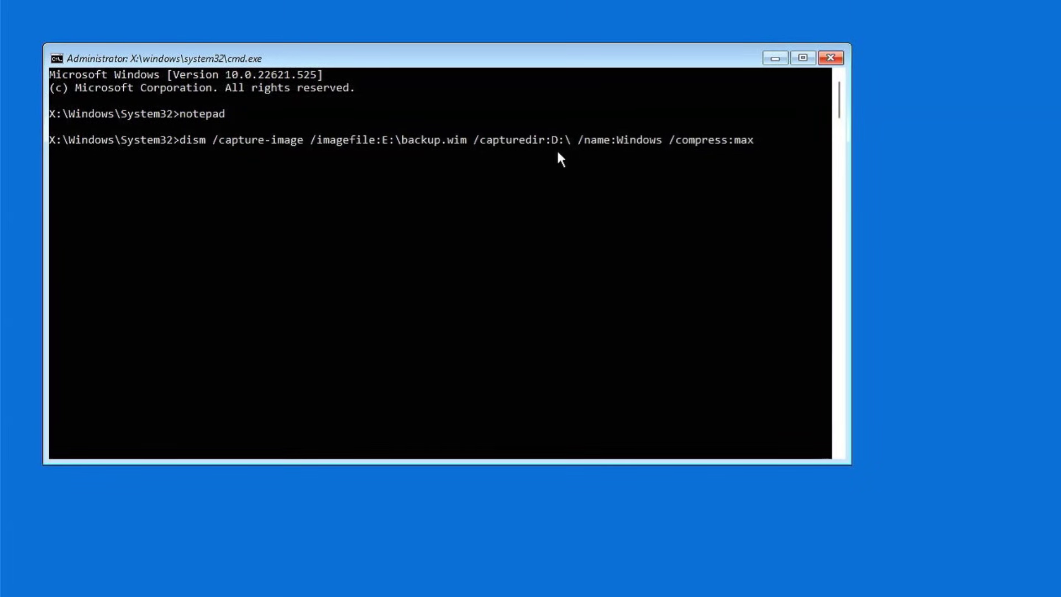
{"action": "key", "text": "Return"}
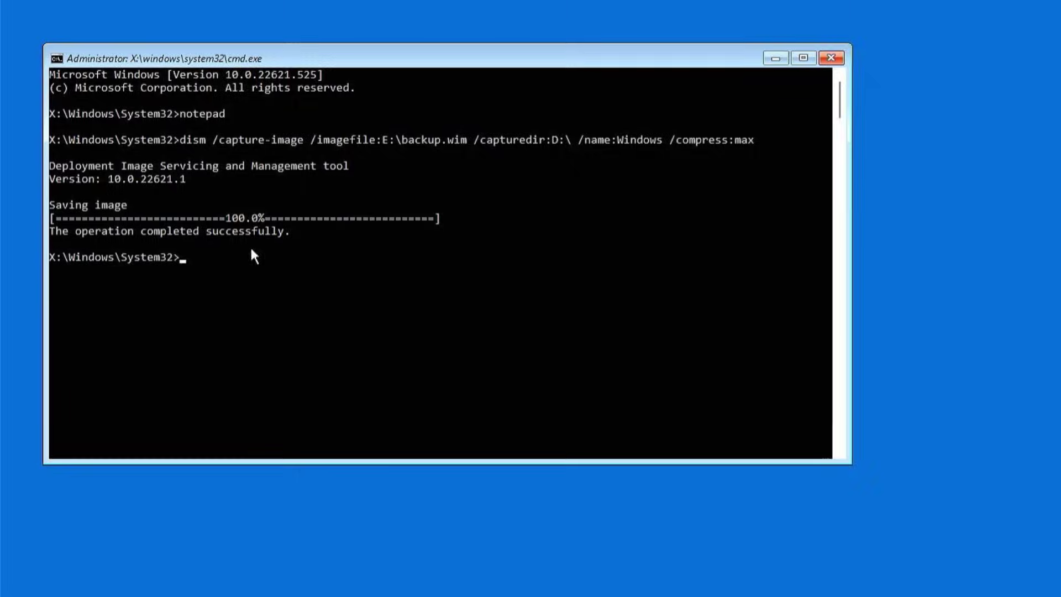
{"action": "left_click", "coordinate": [831, 57]}
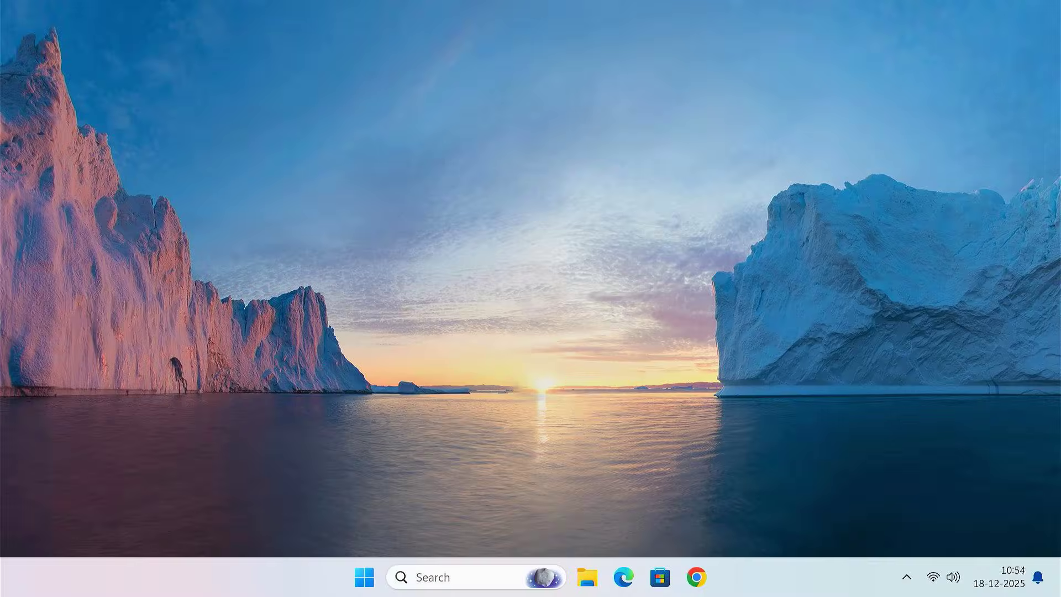
Step: Check that backup.wim (20.7 GB) is on DATA (D:), then close File Explorer
{"action": "left_click", "coordinate": [588, 589]}
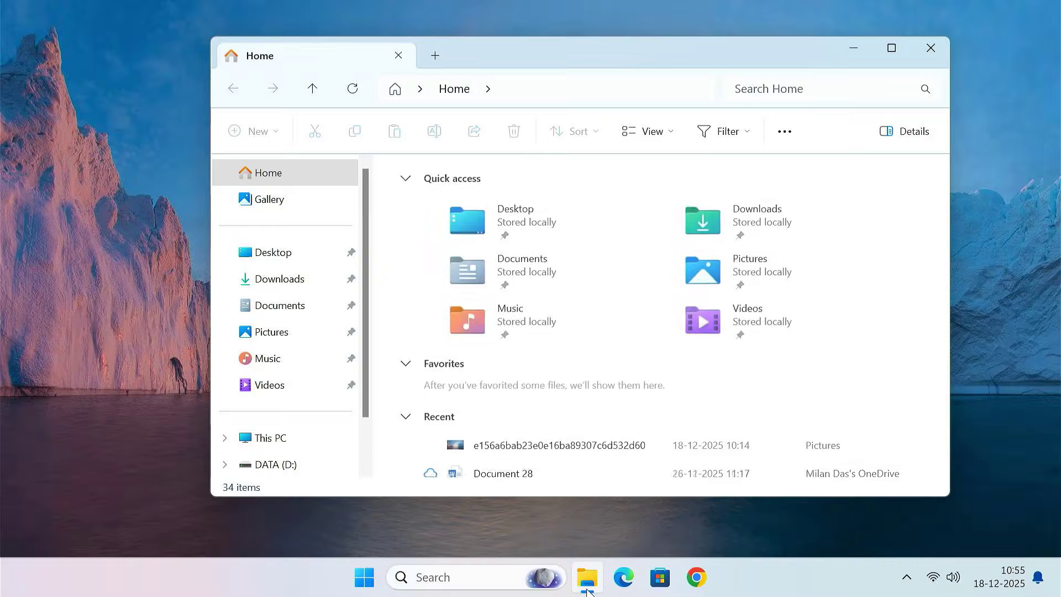
{"action": "left_click", "coordinate": [315, 440]}
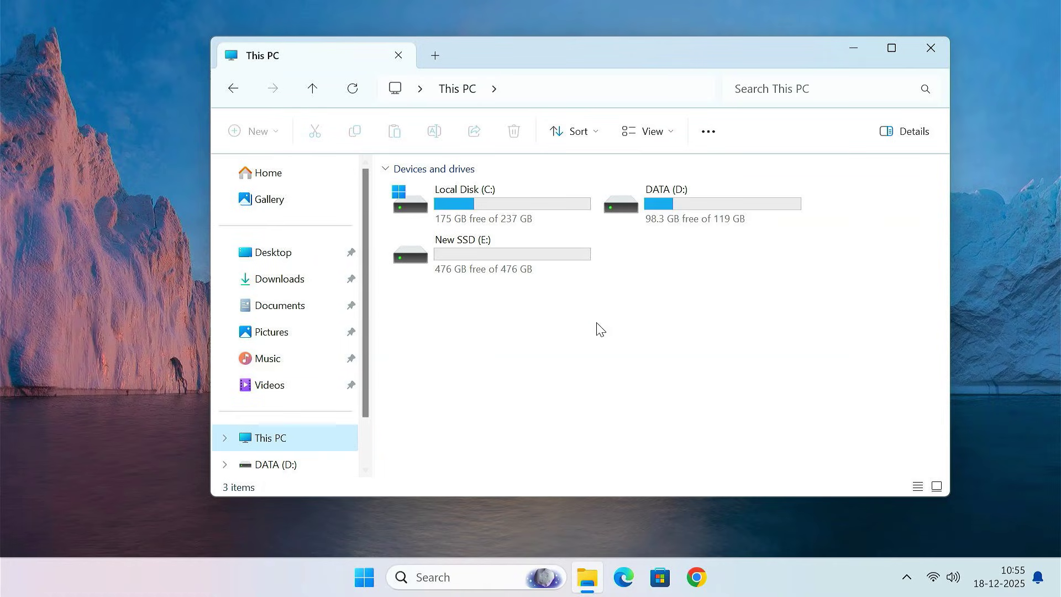
{"action": "left_click", "coordinate": [688, 205]}
{"action": "double_click", "coordinate": [684, 207]}
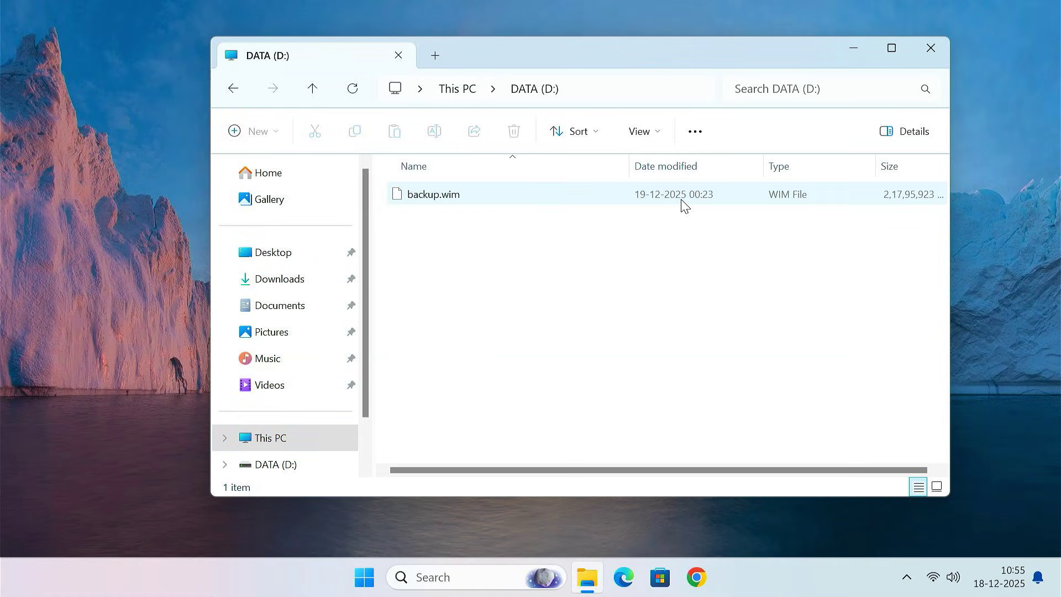
{"action": "left_click", "coordinate": [458, 197]}
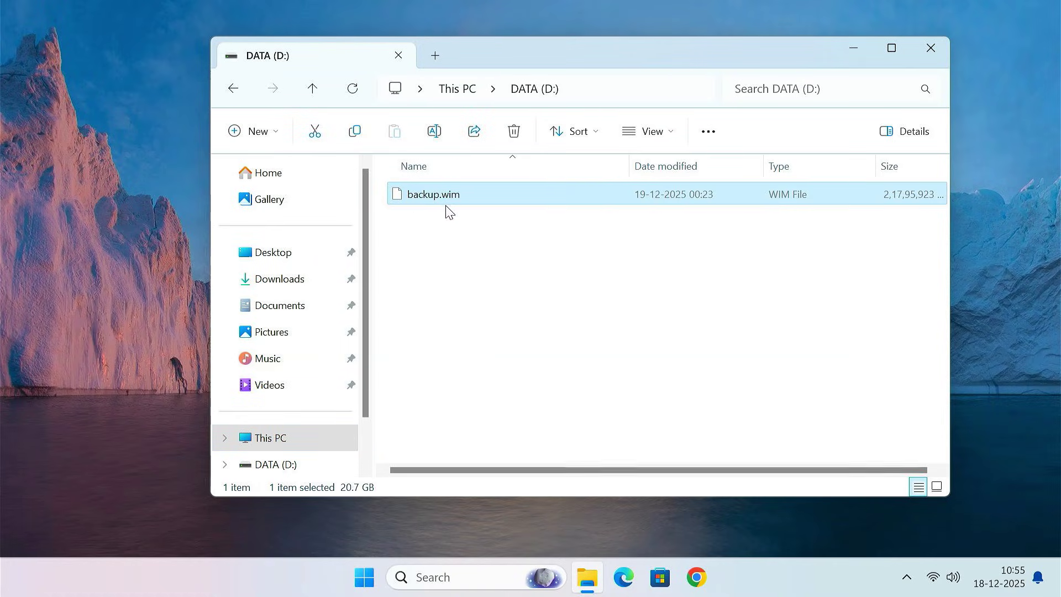
{"action": "left_click", "coordinate": [299, 439]}
{"action": "left_click", "coordinate": [514, 254]}
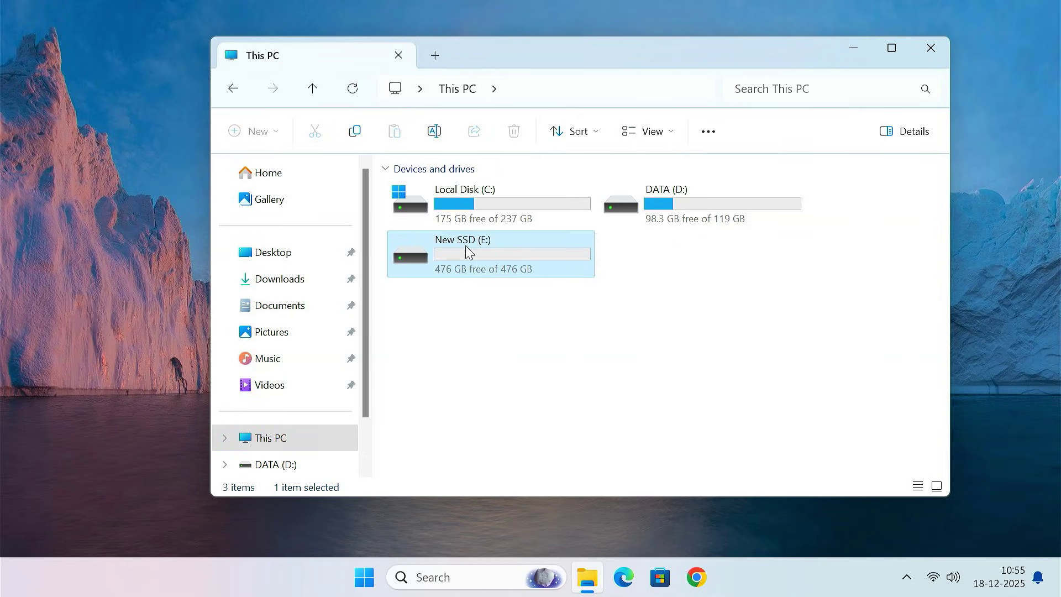
{"action": "left_click", "coordinate": [934, 49]}
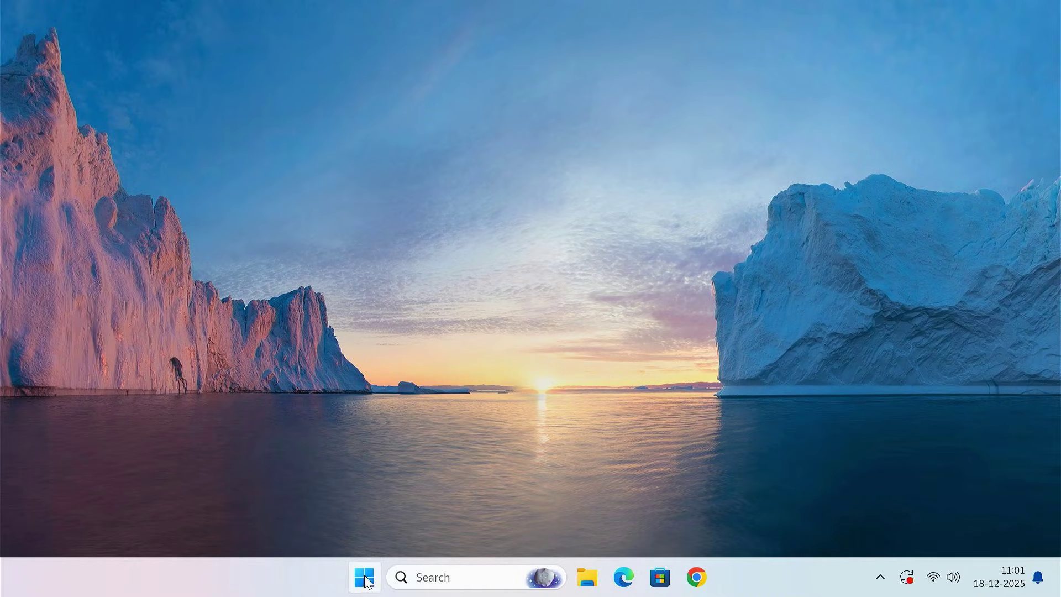
Step: Open Disk Management from the Start right-click menu and maximize it
{"action": "right_click", "coordinate": [364, 578]}
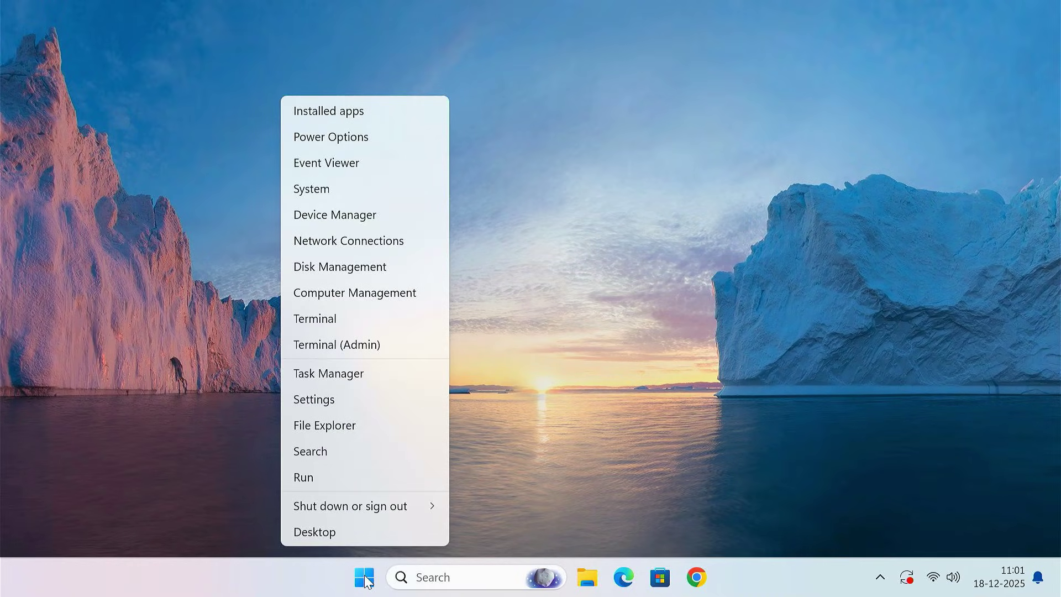
{"action": "left_click", "coordinate": [335, 267]}
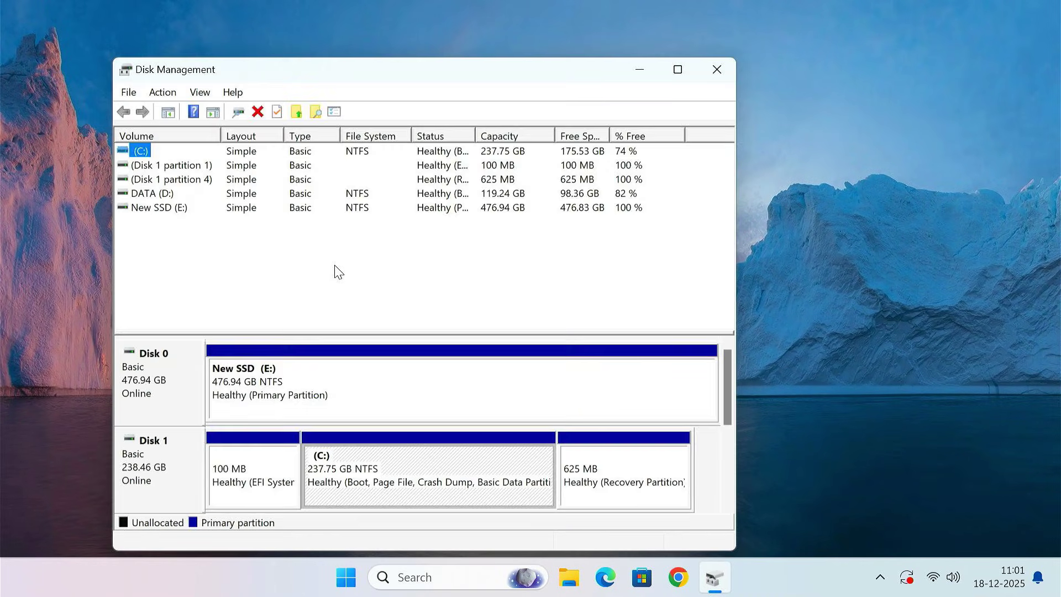
{"action": "left_click", "coordinate": [676, 70]}
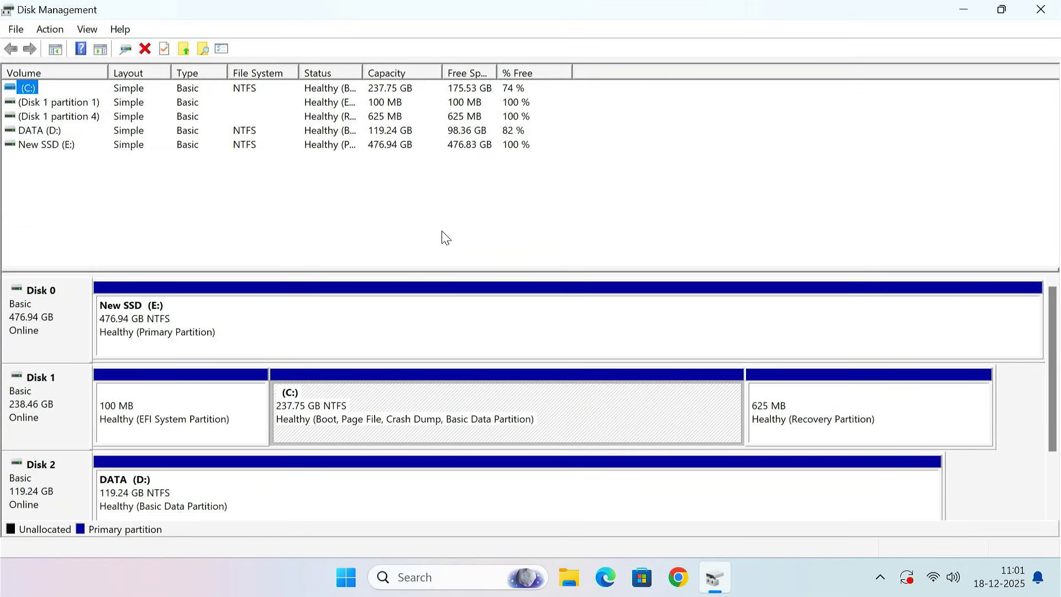
Step: Delete the New SSD (E:) volume on Disk 0, leaving 476.94 GB unallocated
{"action": "left_click", "coordinate": [259, 321]}
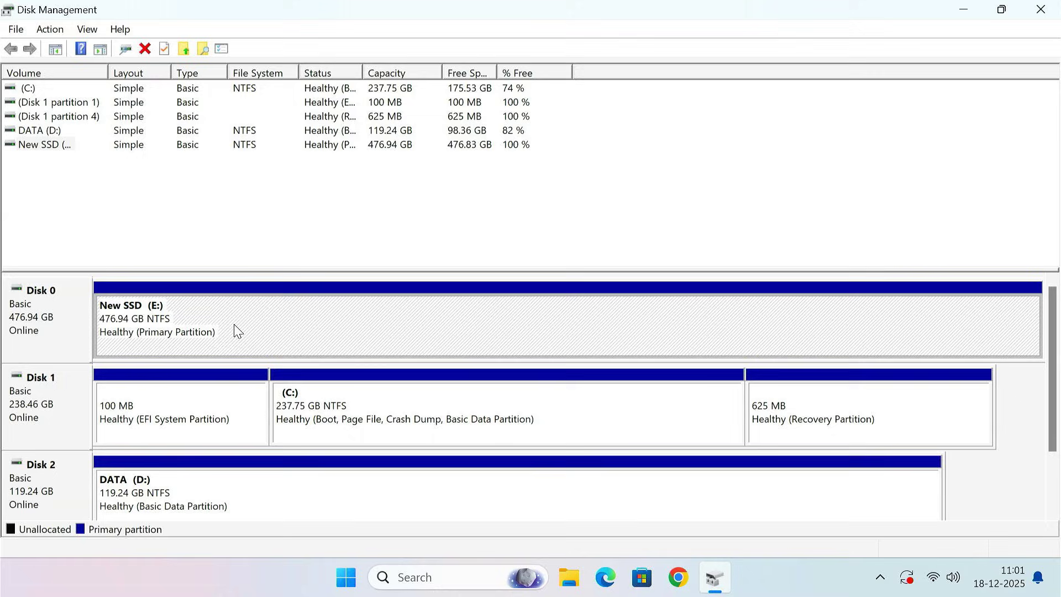
{"action": "right_click", "coordinate": [268, 326]}
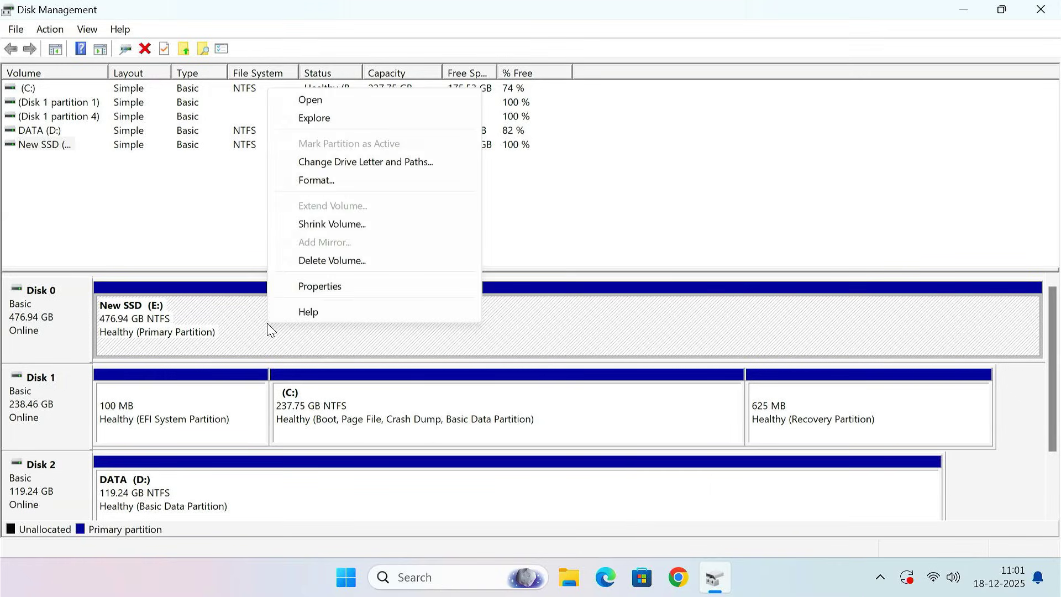
{"action": "left_click", "coordinate": [348, 263]}
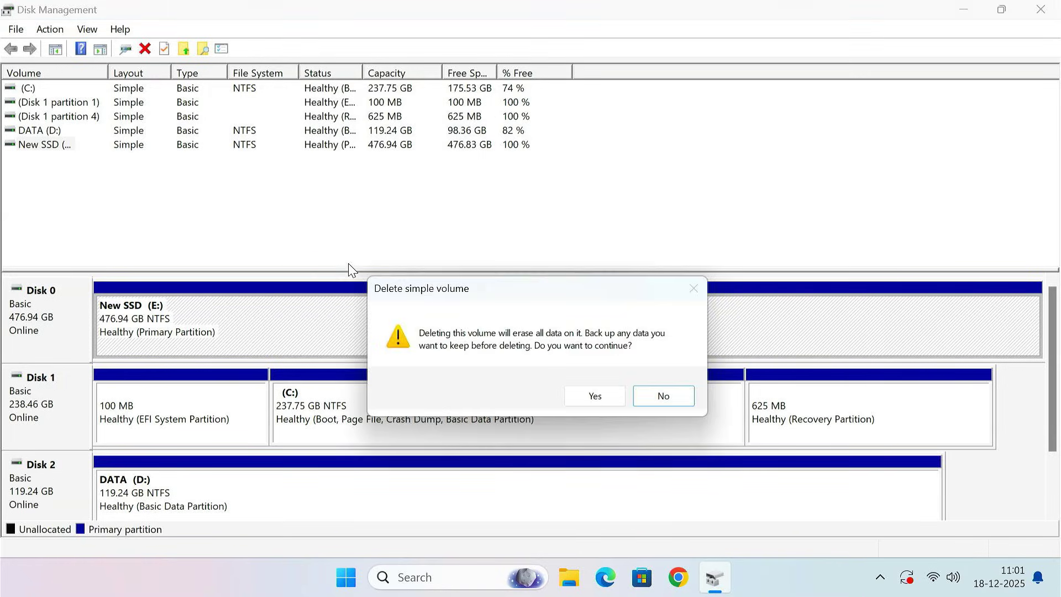
{"action": "left_click", "coordinate": [608, 397]}
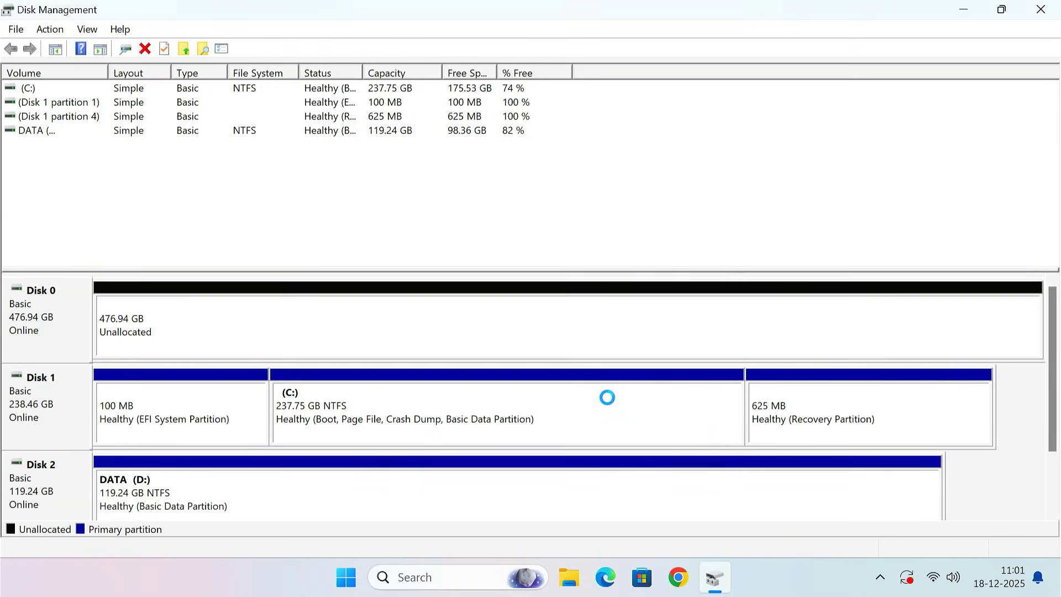
{"action": "left_click", "coordinate": [197, 327]}
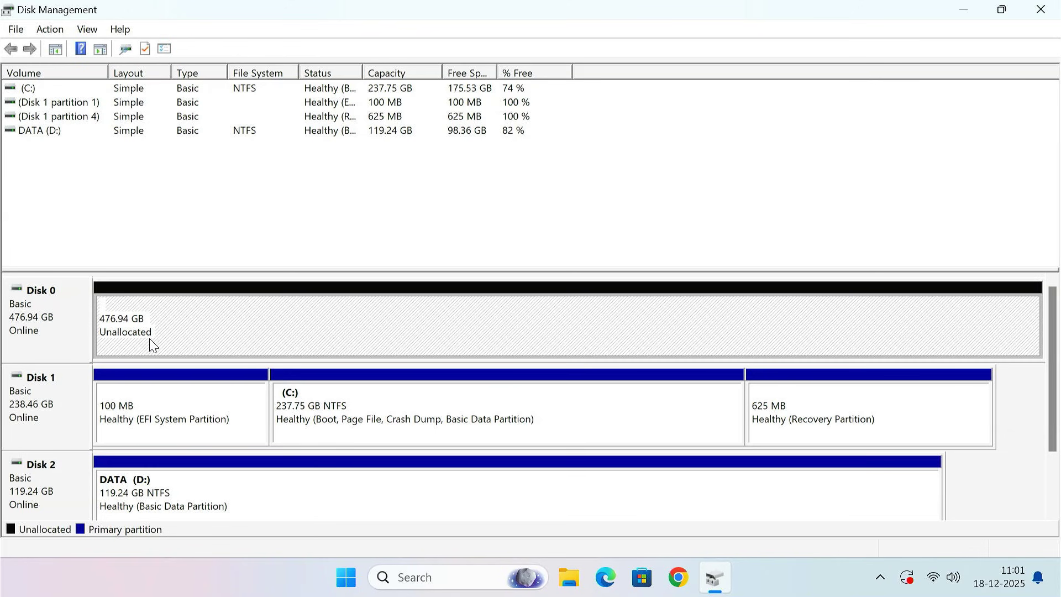
Step: Start a new simple volume on Disk 0's unallocated space, 500 MB with drive letter S
{"action": "right_click", "coordinate": [194, 325]}
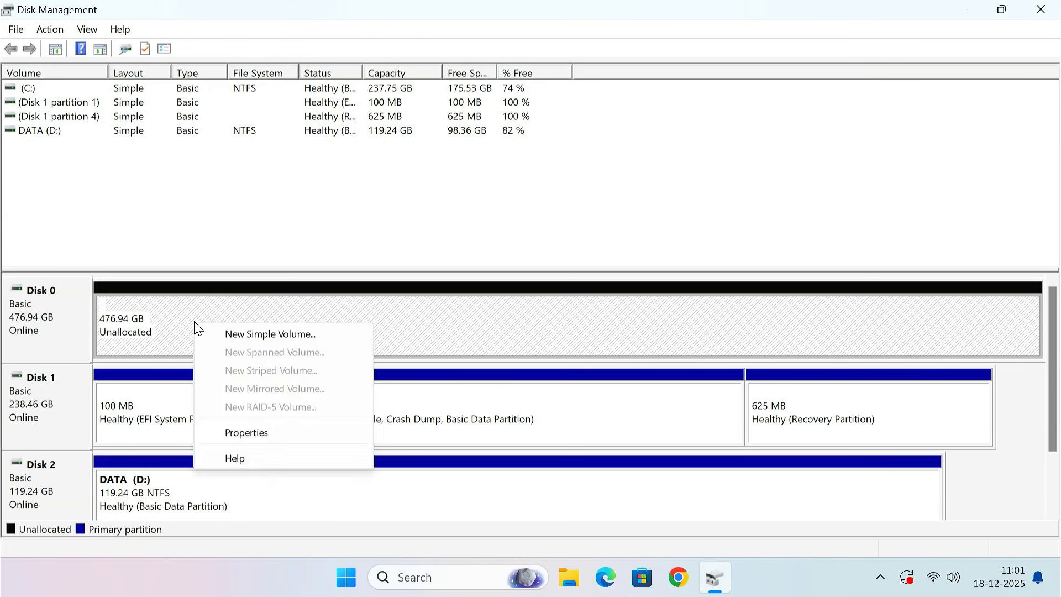
{"action": "left_click", "coordinate": [276, 336]}
{"action": "left_click", "coordinate": [325, 386]}
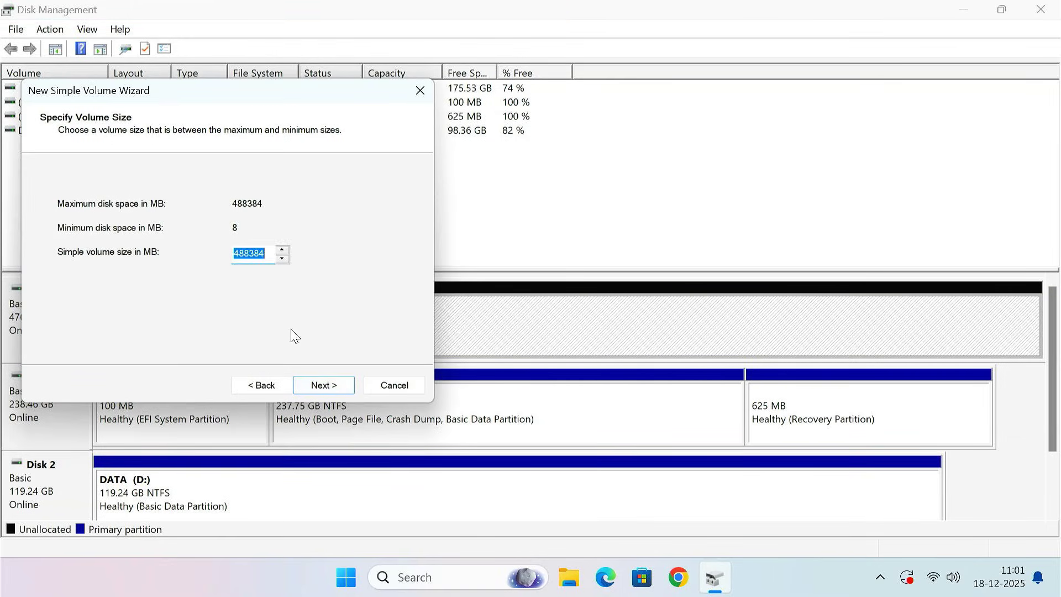
{"action": "type", "text": "500"}
{"action": "left_click_drag", "start_coordinate": [251, 253], "coordinate": [224, 252]}
{"action": "left_click", "coordinate": [327, 381]}
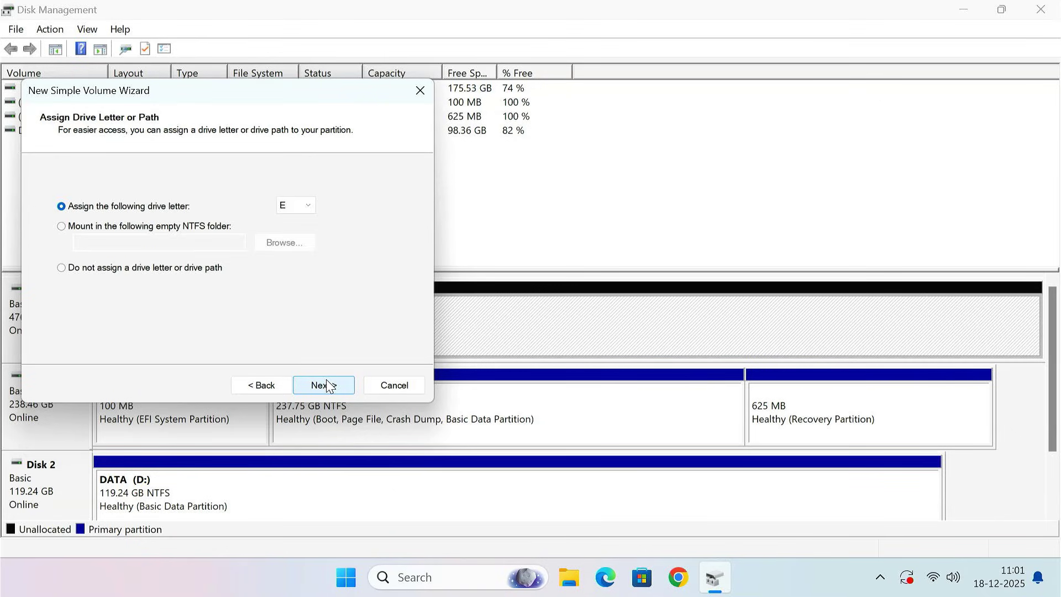
{"action": "left_click", "coordinate": [294, 210]}
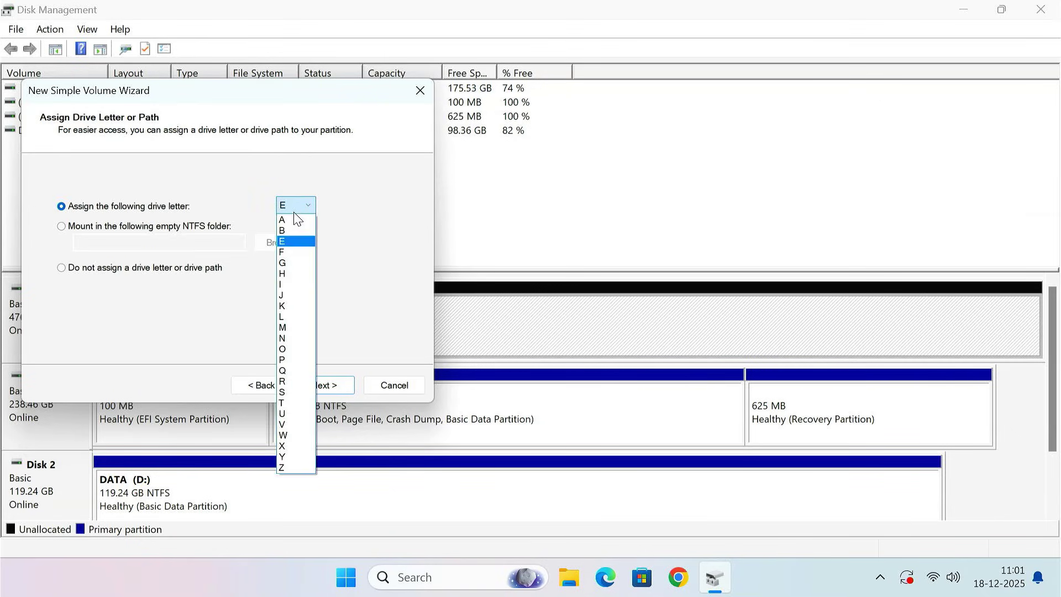
{"action": "left_click", "coordinate": [288, 393]}
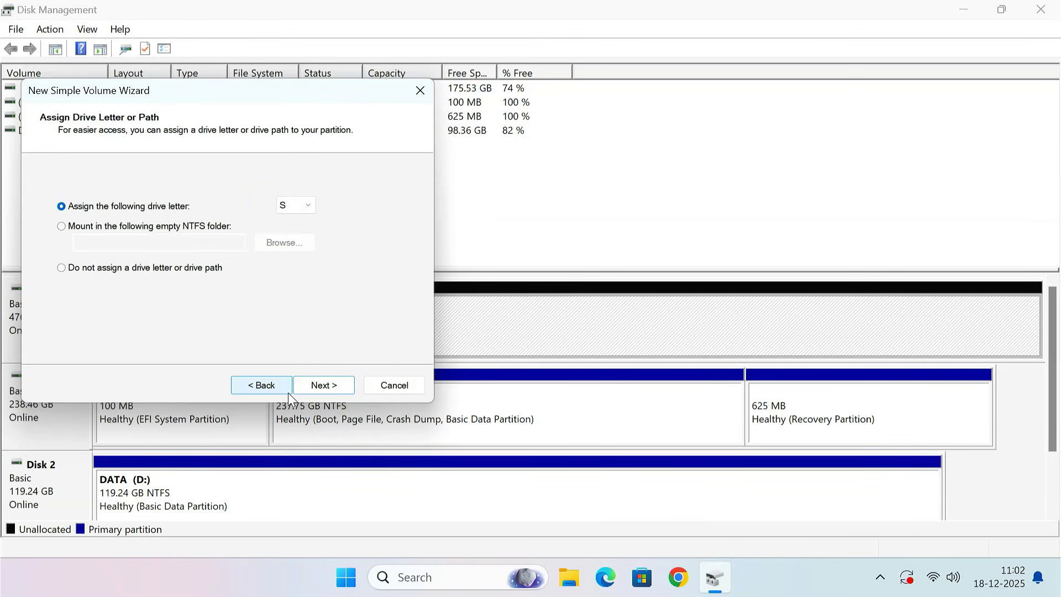
Step: Format the new volume FAT32 with label SYSTEM and finish creating it
{"action": "left_click", "coordinate": [330, 386]}
{"action": "left_click", "coordinate": [244, 243]}
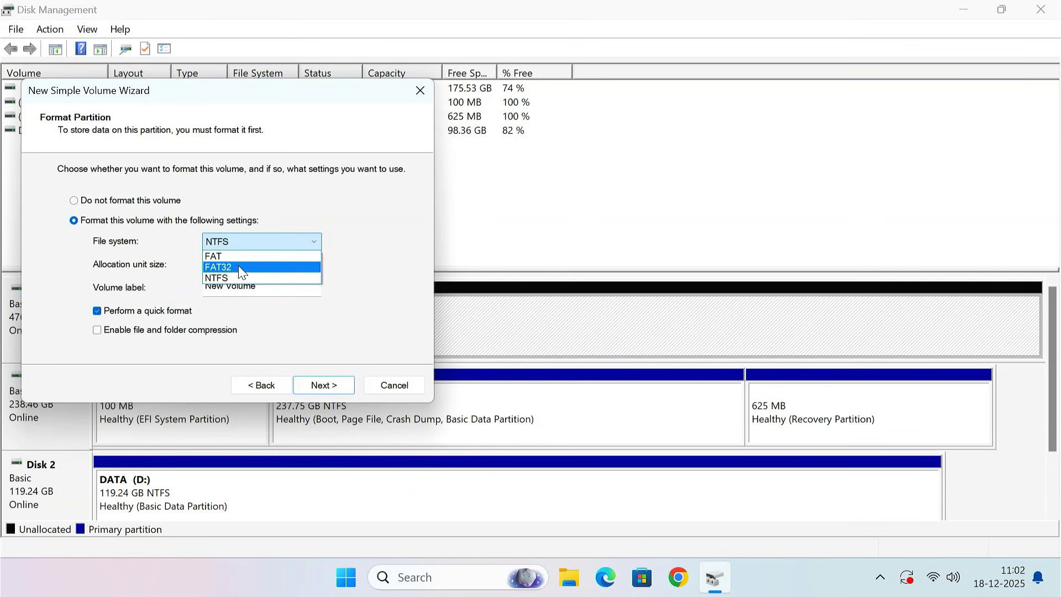
{"action": "left_click", "coordinate": [239, 268]}
{"action": "left_click_drag", "start_coordinate": [257, 286], "coordinate": [205, 291]}
{"action": "type", "text": "System"}
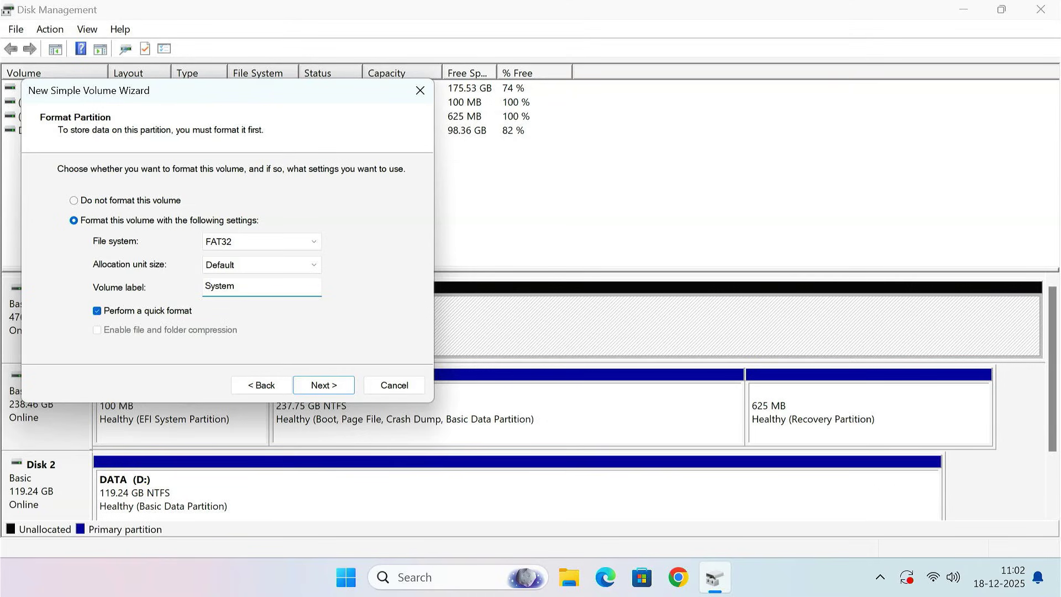
{"action": "left_click", "coordinate": [332, 386]}
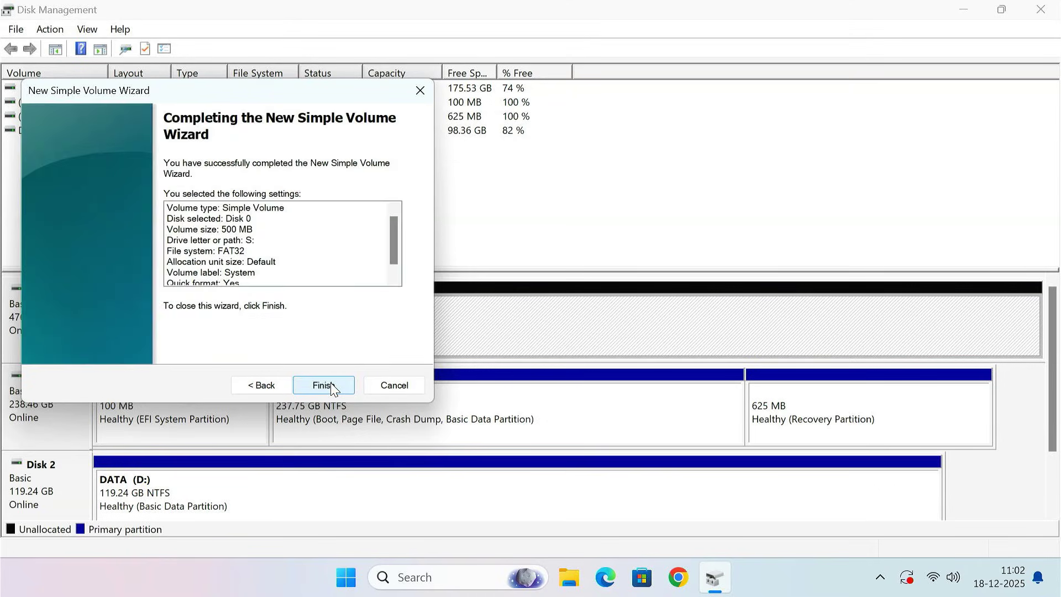
{"action": "left_click", "coordinate": [332, 385]}
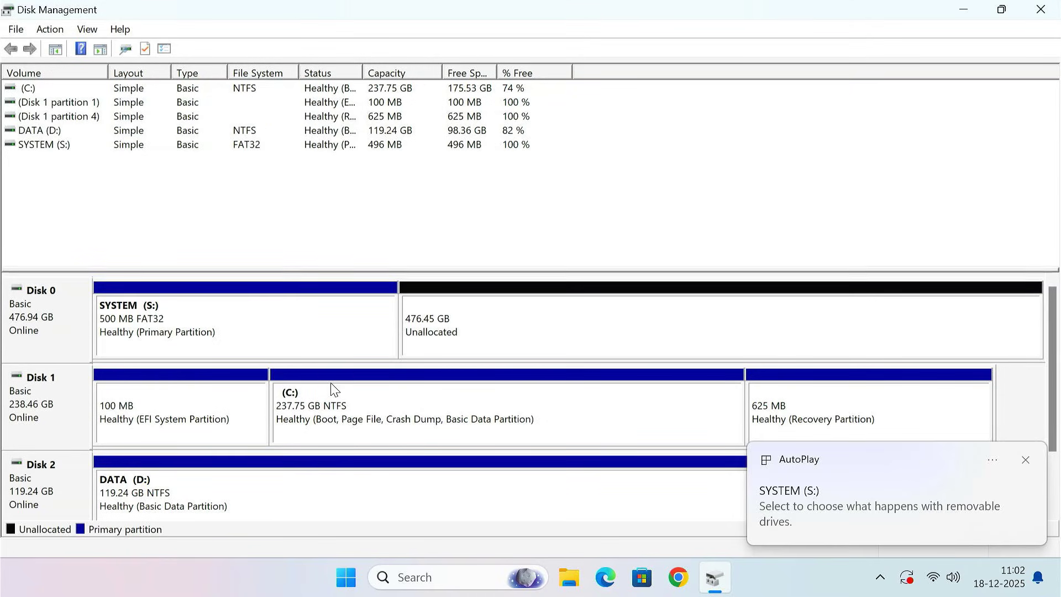
{"action": "left_click", "coordinate": [482, 332]}
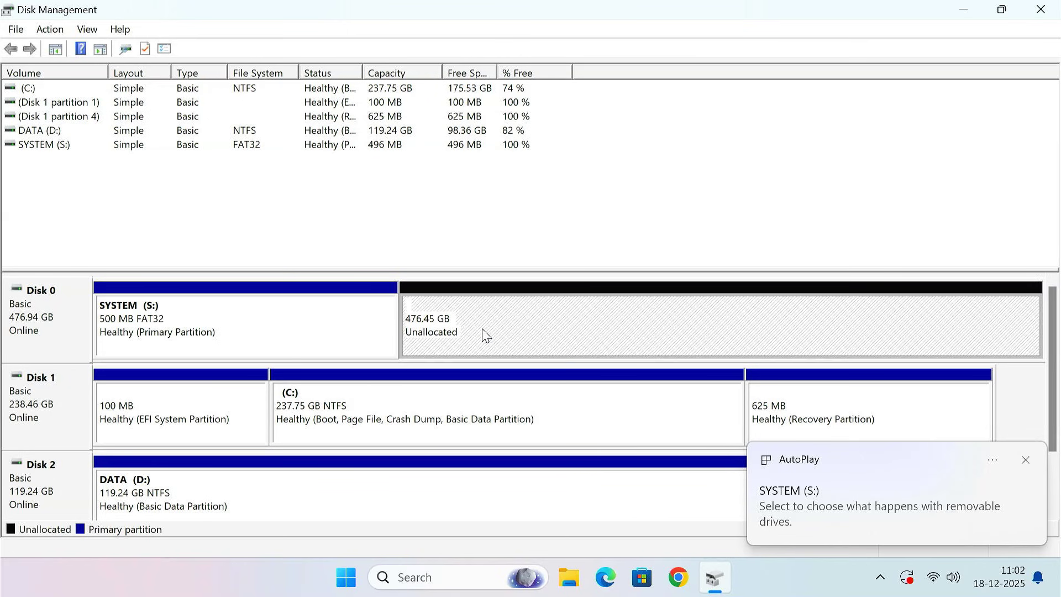
Step: Start another simple volume using all remaining 476.45 GB, with drive letter W
{"action": "right_click", "coordinate": [482, 330]}
{"action": "left_click", "coordinate": [546, 343]}
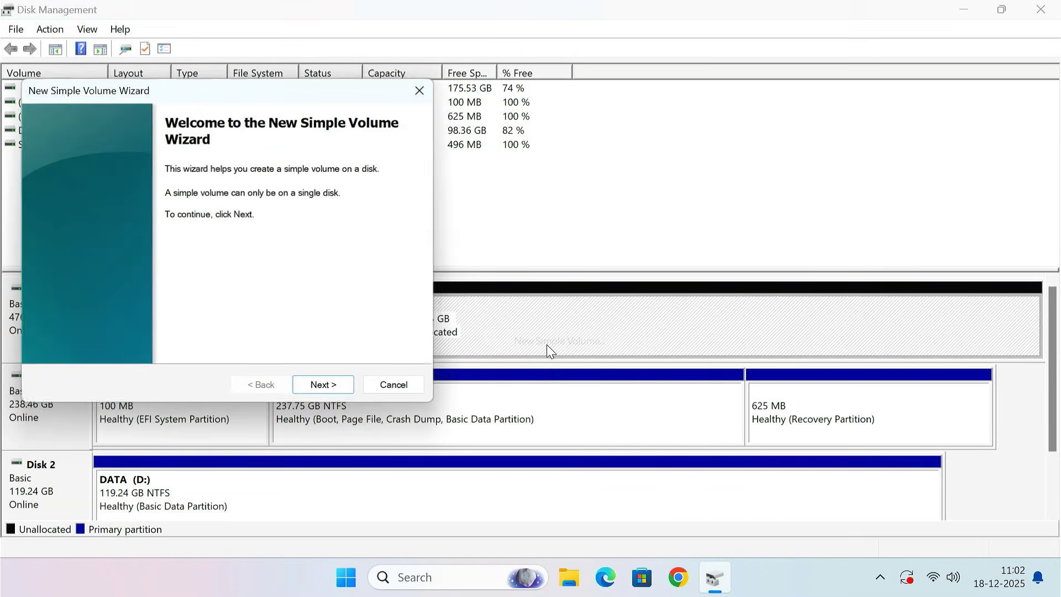
{"action": "left_click", "coordinate": [324, 386]}
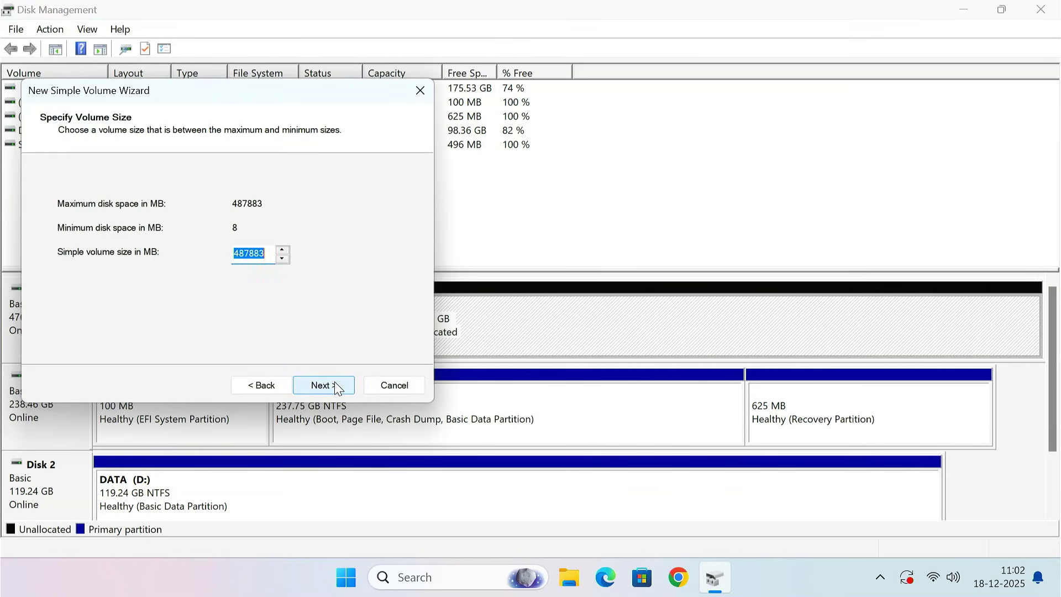
{"action": "left_click", "coordinate": [323, 385]}
{"action": "left_click", "coordinate": [308, 206]}
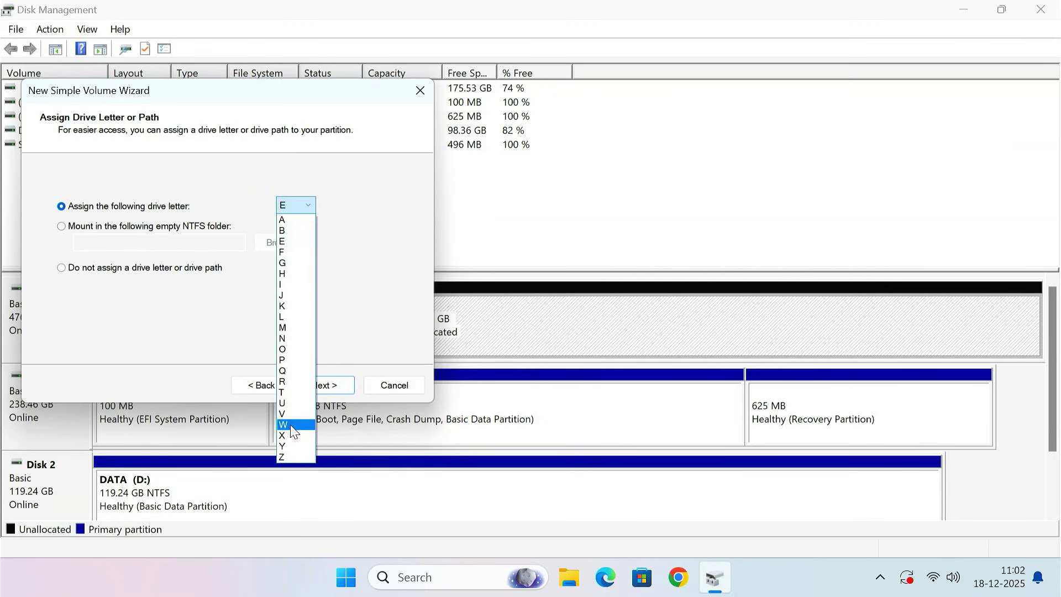
{"action": "left_click", "coordinate": [292, 426]}
{"action": "left_click", "coordinate": [338, 387]}
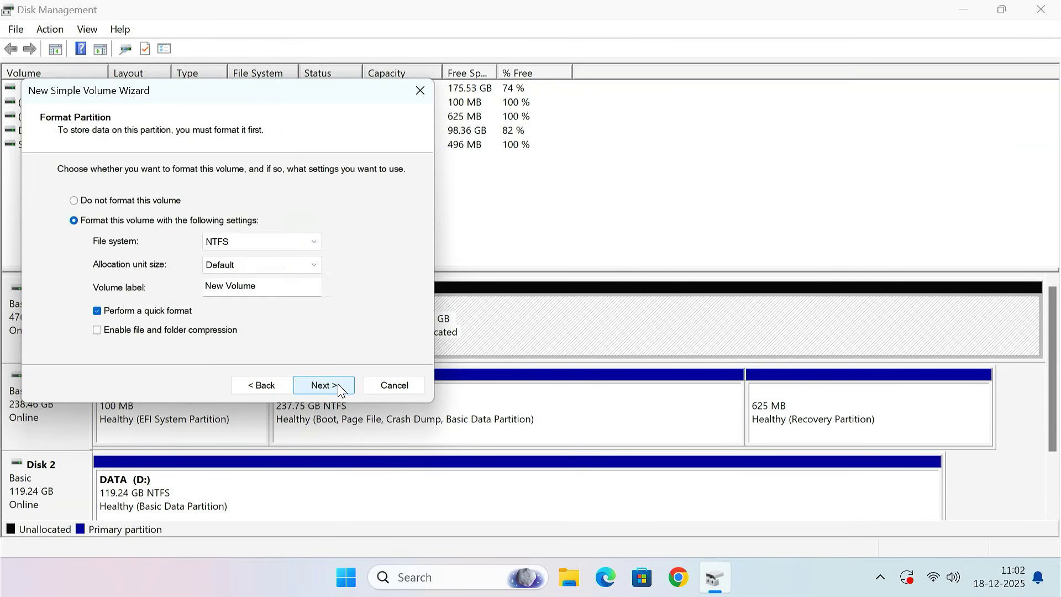
Step: Keep NTFS, label the volume Windows and finish creating the W: partition
{"action": "left_click", "coordinate": [237, 247]}
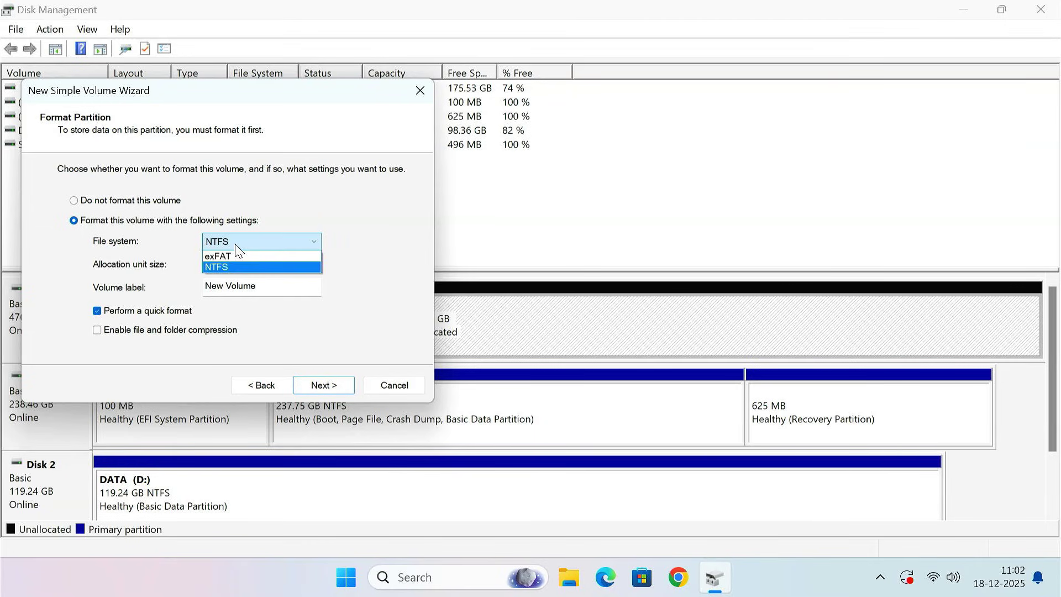
{"action": "left_click", "coordinate": [237, 246]}
{"action": "left_click_drag", "start_coordinate": [258, 286], "coordinate": [207, 299]}
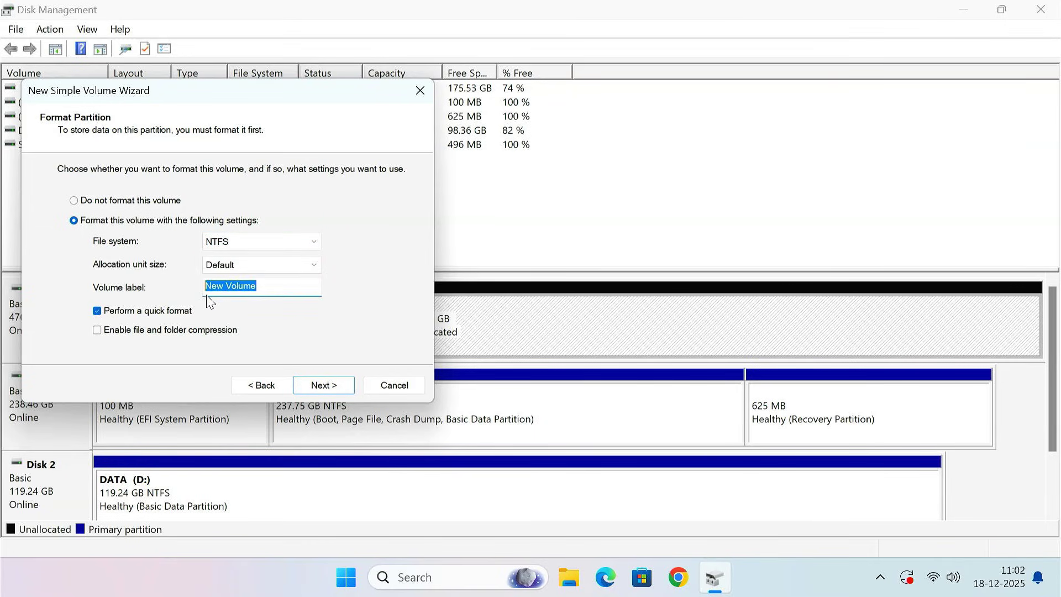
{"action": "key", "text": "BackSpace"}
{"action": "type", "text": "Windows"}
{"action": "left_click", "coordinate": [330, 385]}
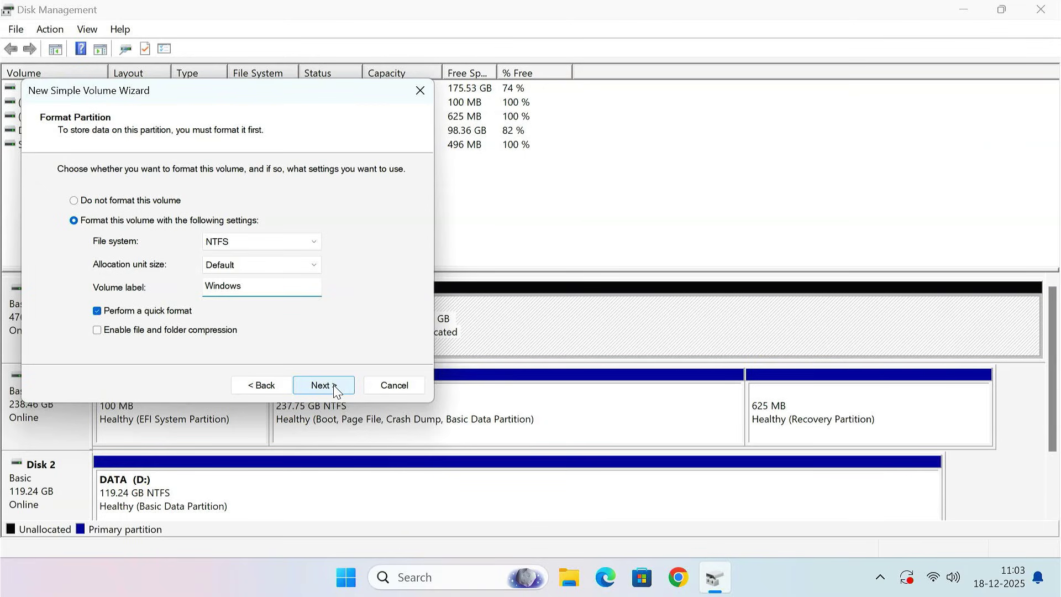
{"action": "left_click", "coordinate": [324, 386]}
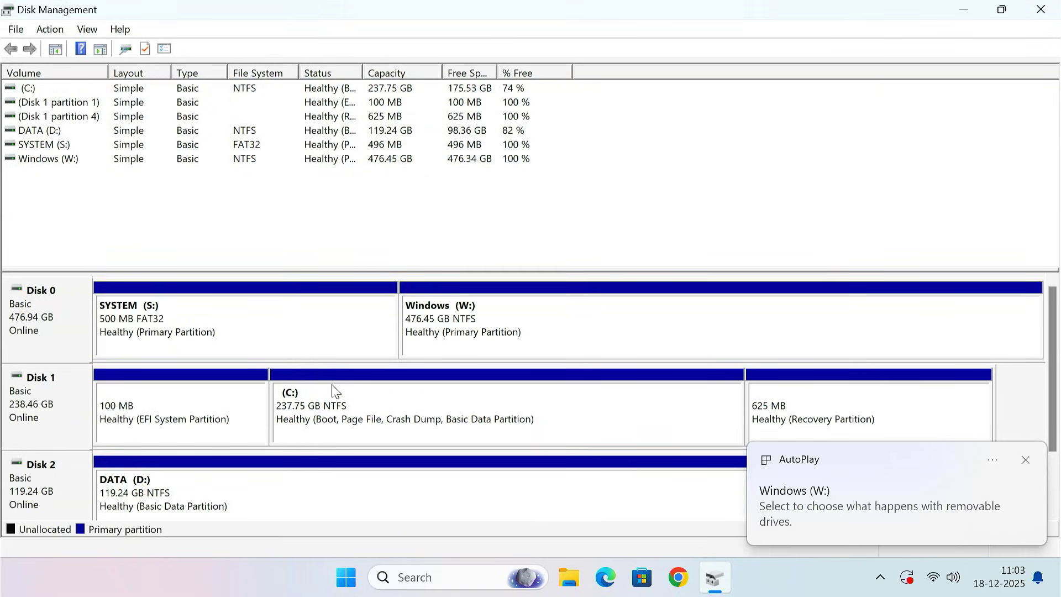
{"action": "left_click", "coordinate": [474, 343]}
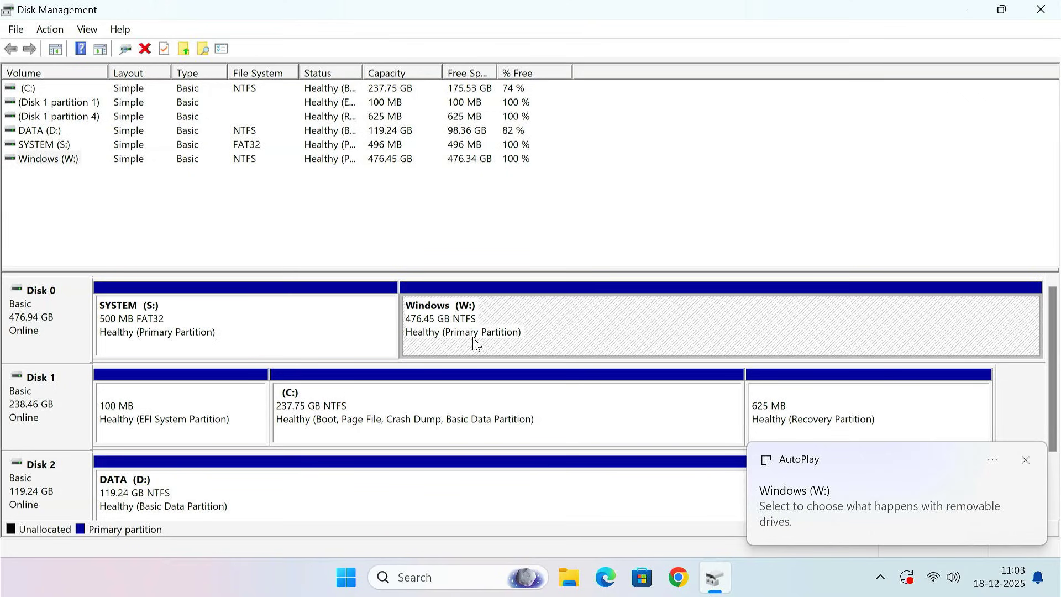
{"action": "left_click", "coordinate": [336, 336]}
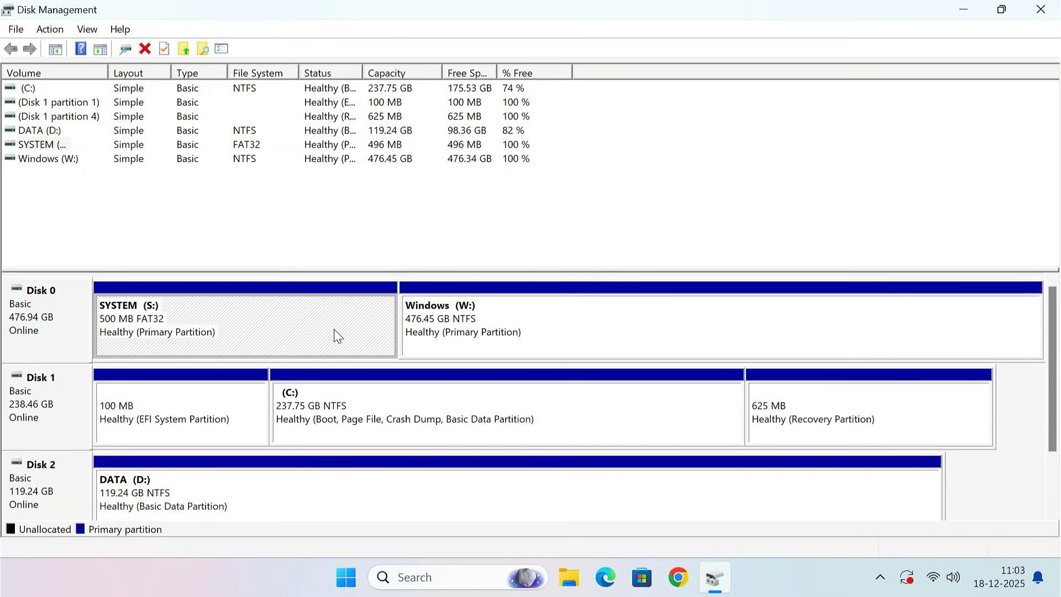
Step: Close Disk Management and launch Command Prompt as administrator
{"action": "left_click", "coordinate": [1046, 13]}
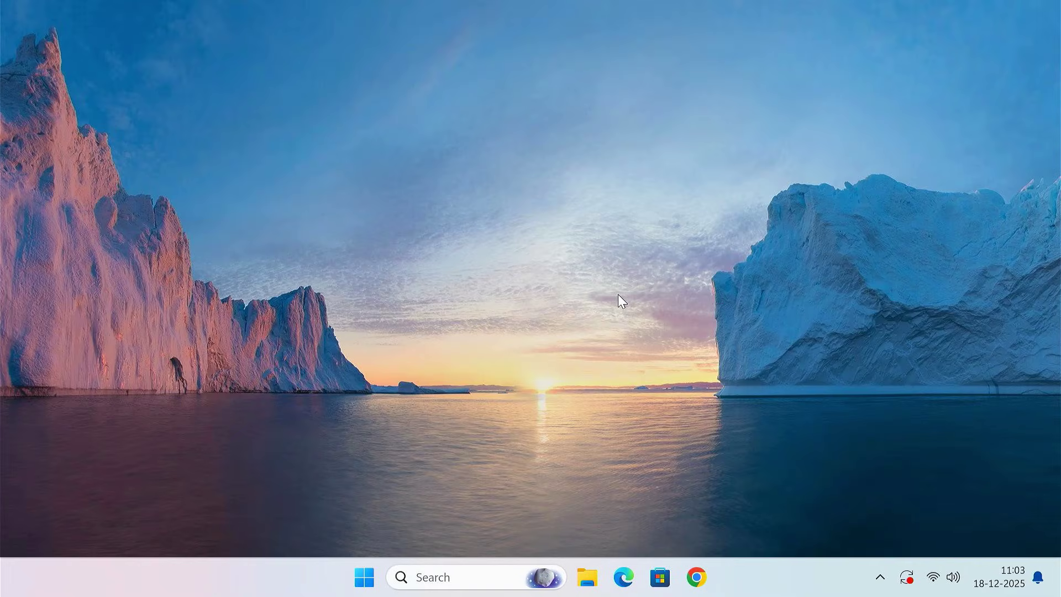
{"action": "left_click", "coordinate": [434, 577]}
{"action": "type", "text": "cmd"}
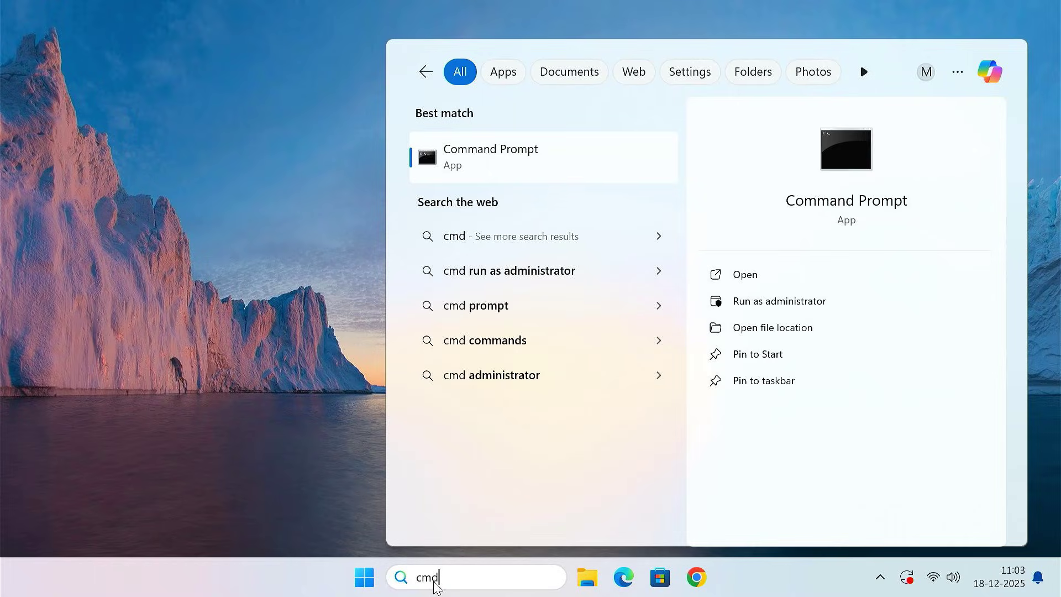
{"action": "right_click", "coordinate": [555, 164]}
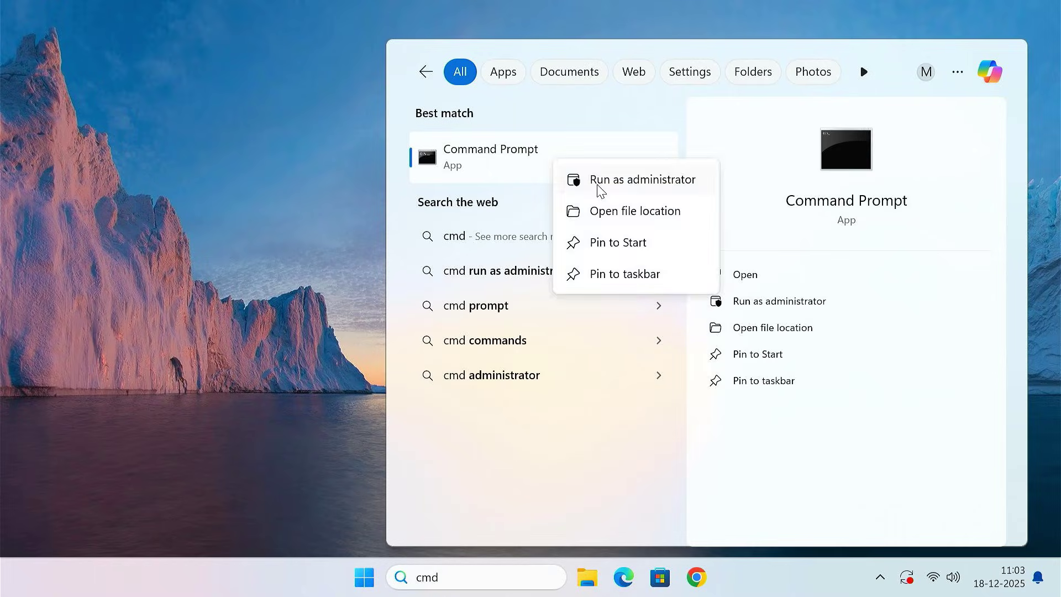
{"action": "left_click", "coordinate": [600, 186]}
{"action": "left_click", "coordinate": [473, 420]}
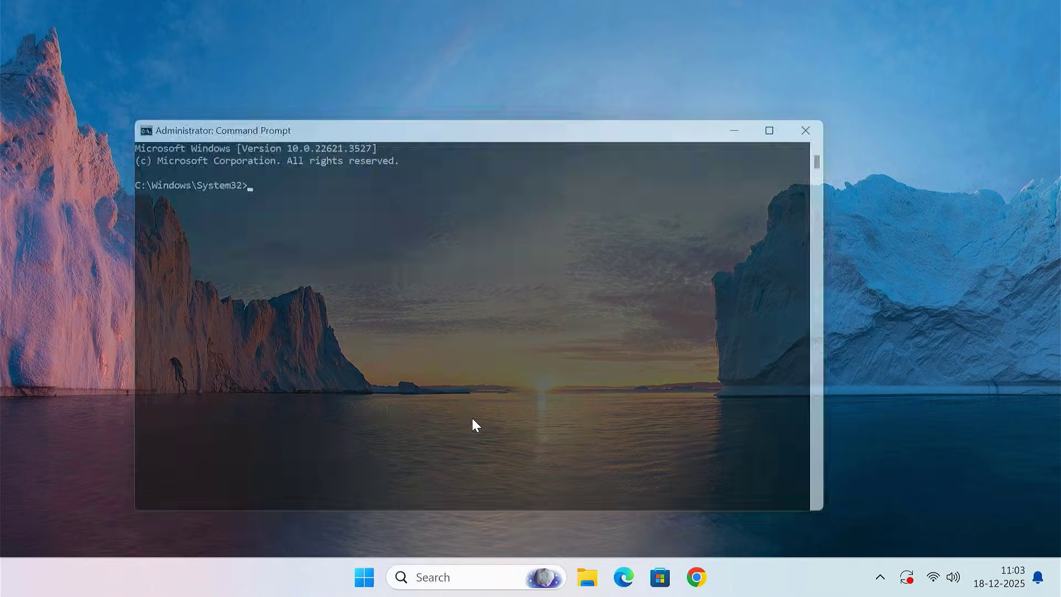
Step: Copy the dism /apply-image line for D:\backup.wim onto W:\ from Notepad into the prompt
{"action": "left_click", "coordinate": [720, 569]}
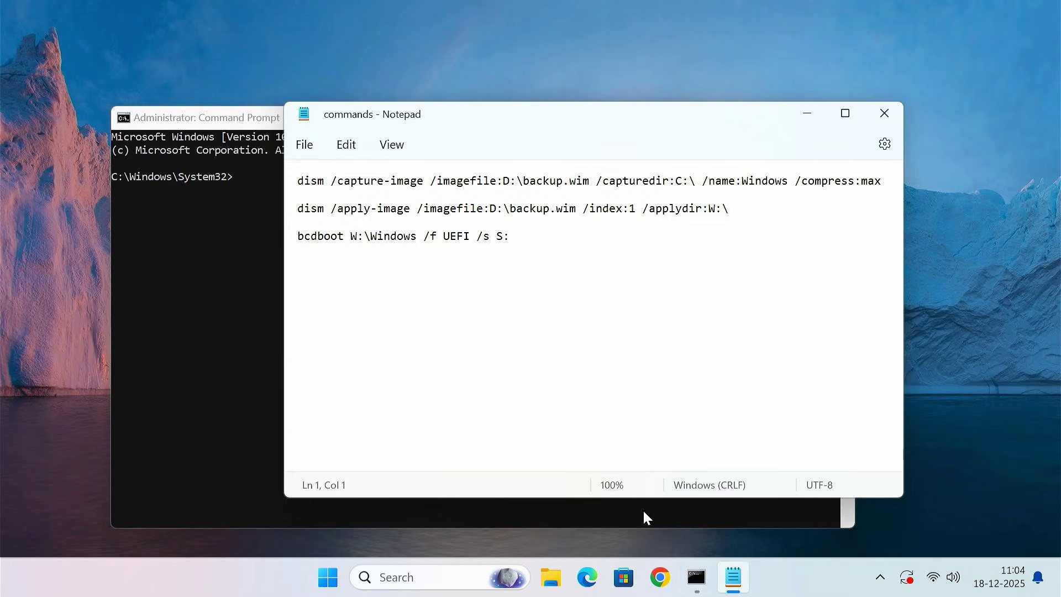
{"action": "left_click_drag", "start_coordinate": [302, 213], "coordinate": [746, 210]}
{"action": "right_click", "coordinate": [588, 213]}
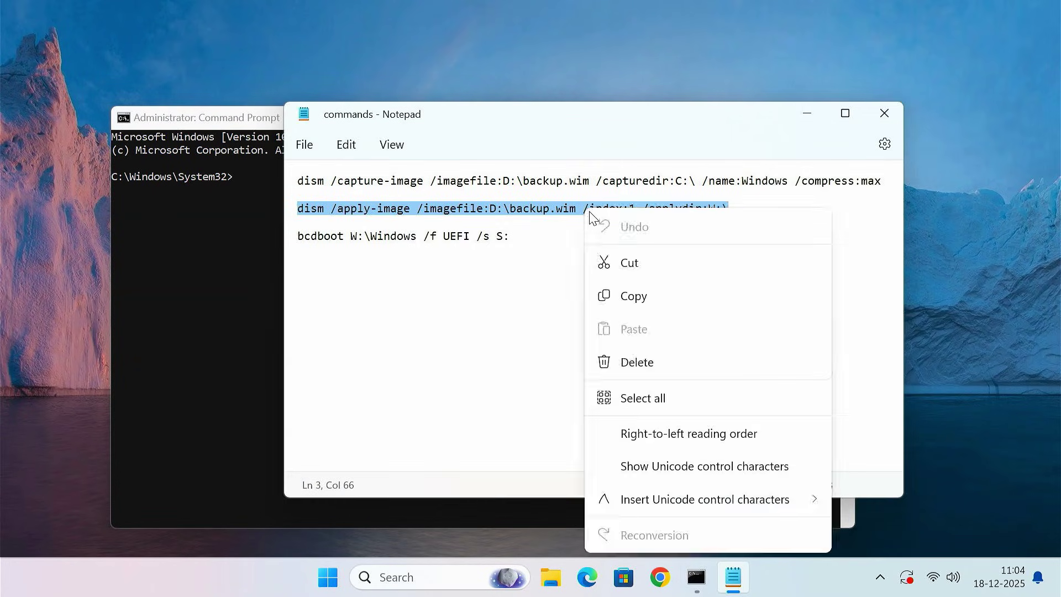
{"action": "left_click", "coordinate": [647, 296]}
{"action": "left_click", "coordinate": [803, 115]}
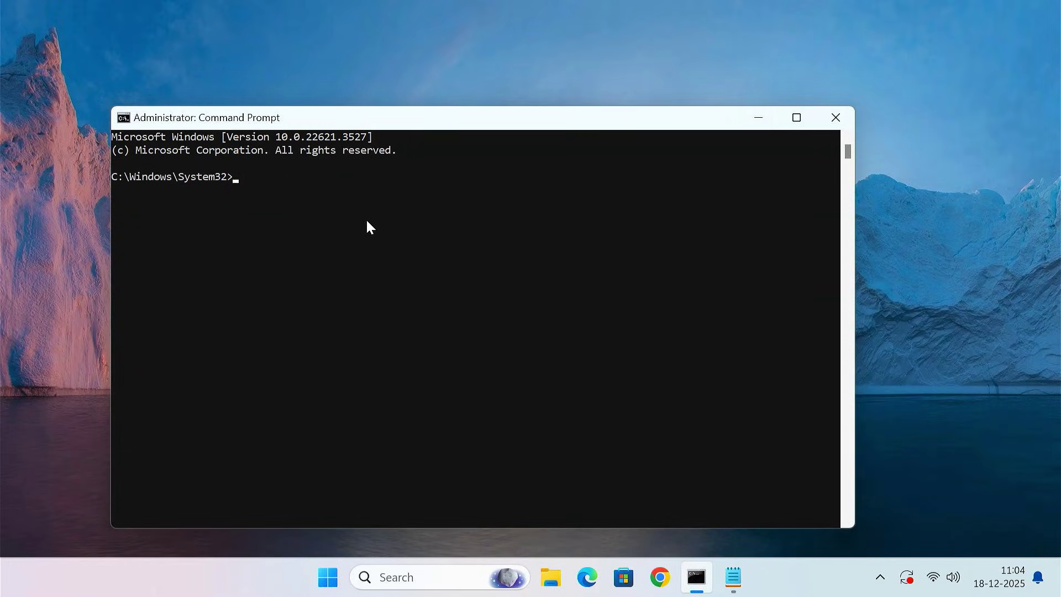
{"action": "right_click", "coordinate": [297, 214]}
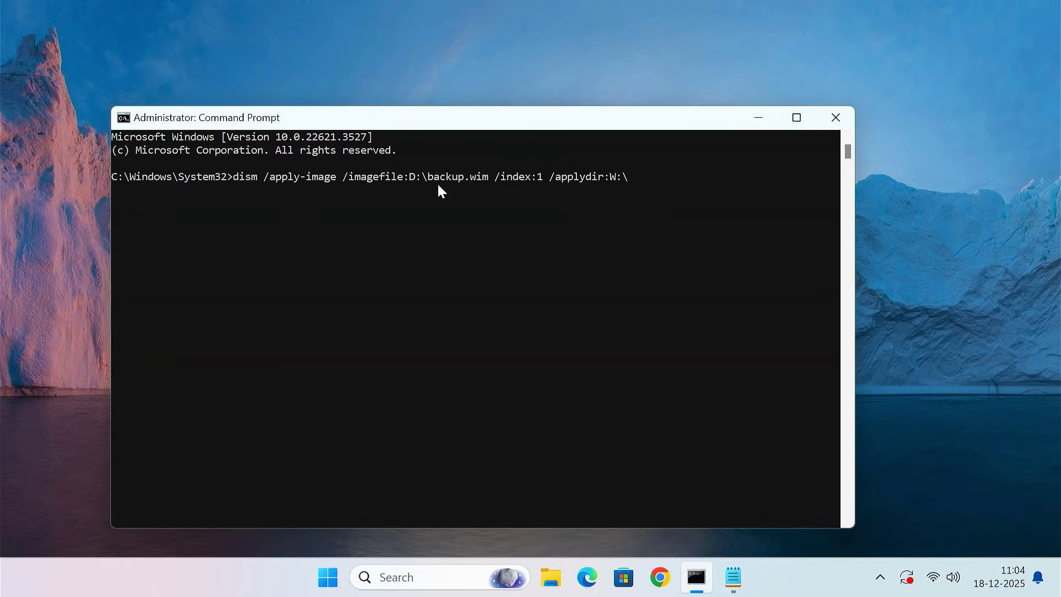
{"action": "left_click", "coordinate": [550, 577]}
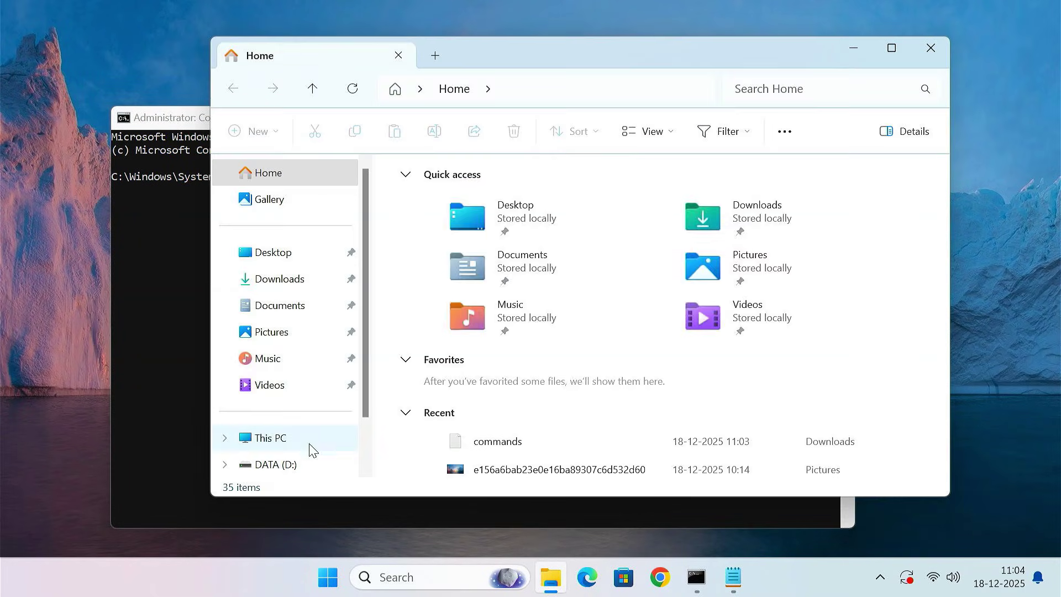
{"action": "left_click", "coordinate": [309, 446]}
Step: Confirm backup.wim is on DATA (D:), then run dism to apply it onto W:\ to 100%
{"action": "left_click", "coordinate": [695, 199]}
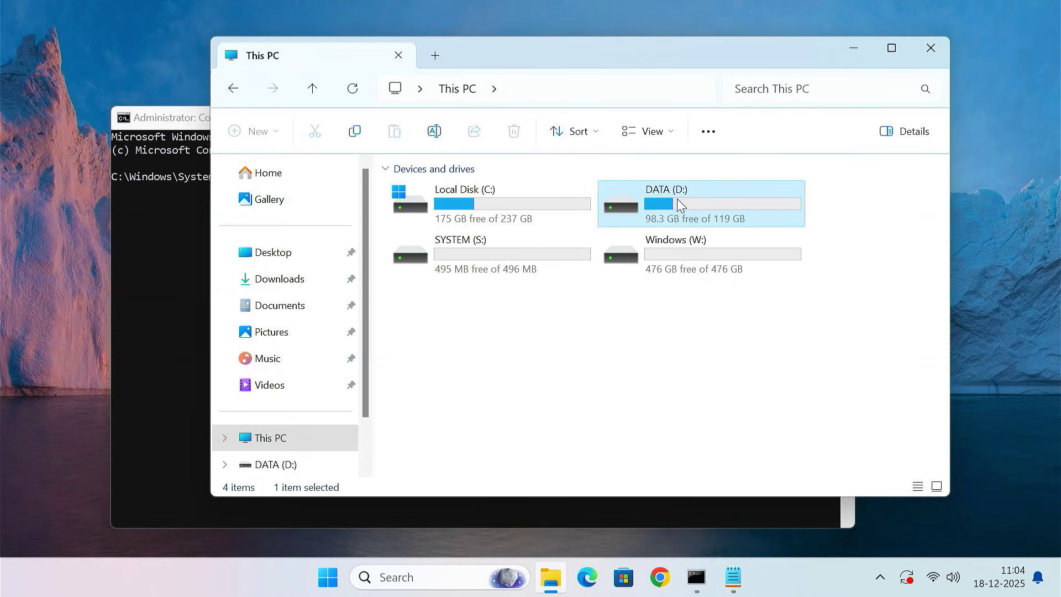
{"action": "double_click", "coordinate": [680, 205]}
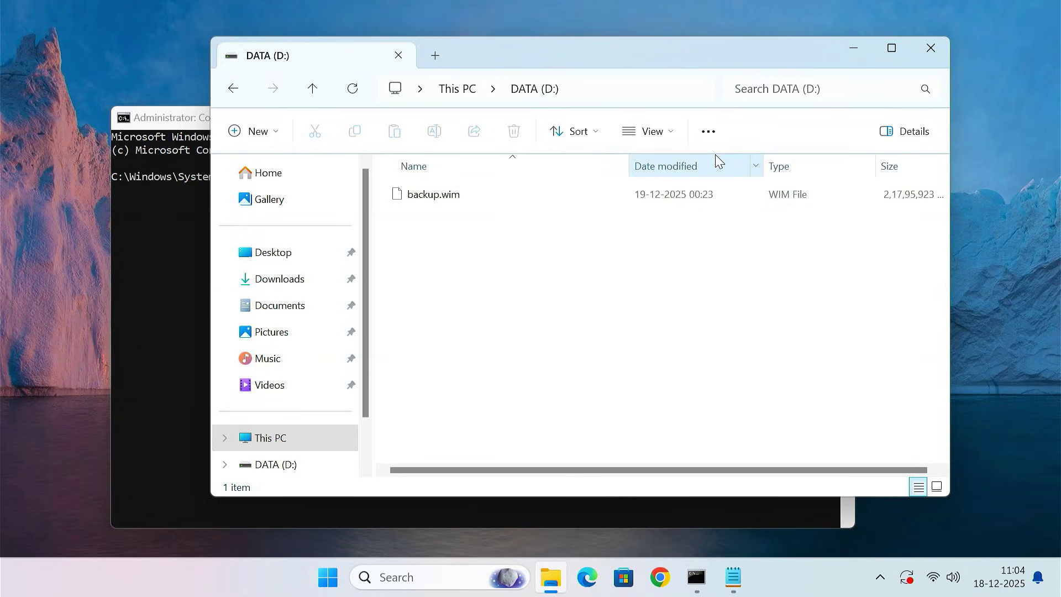
{"action": "left_click", "coordinate": [856, 47]}
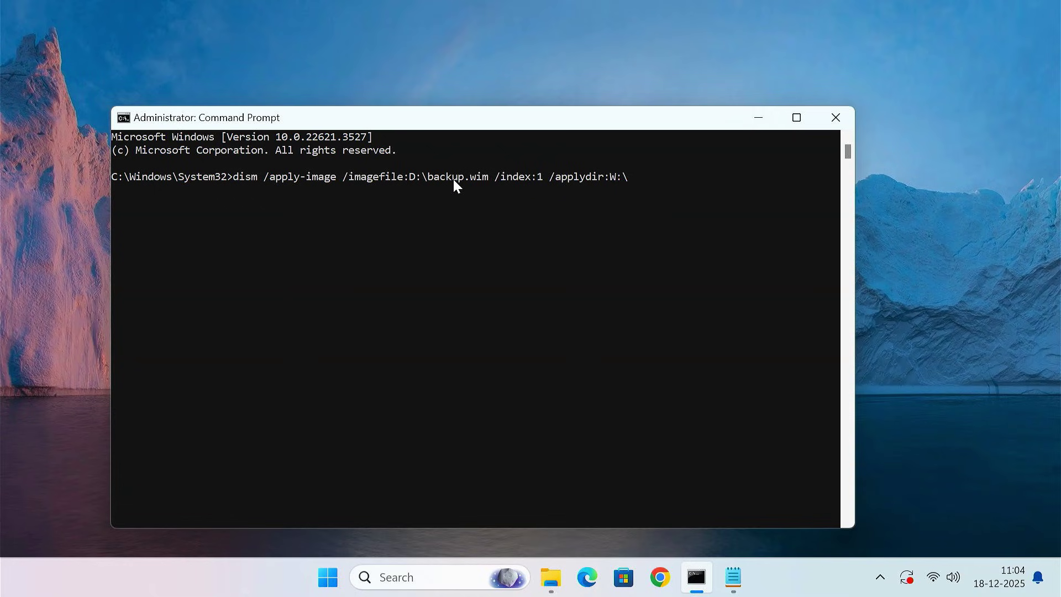
{"action": "key", "text": "Return"}
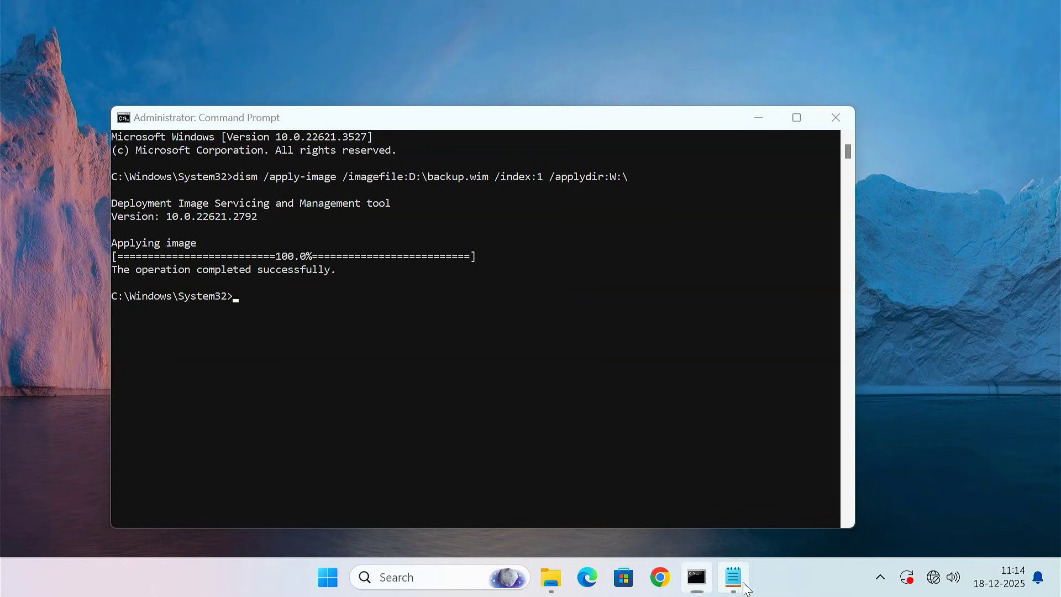
{"action": "left_click", "coordinate": [742, 583]}
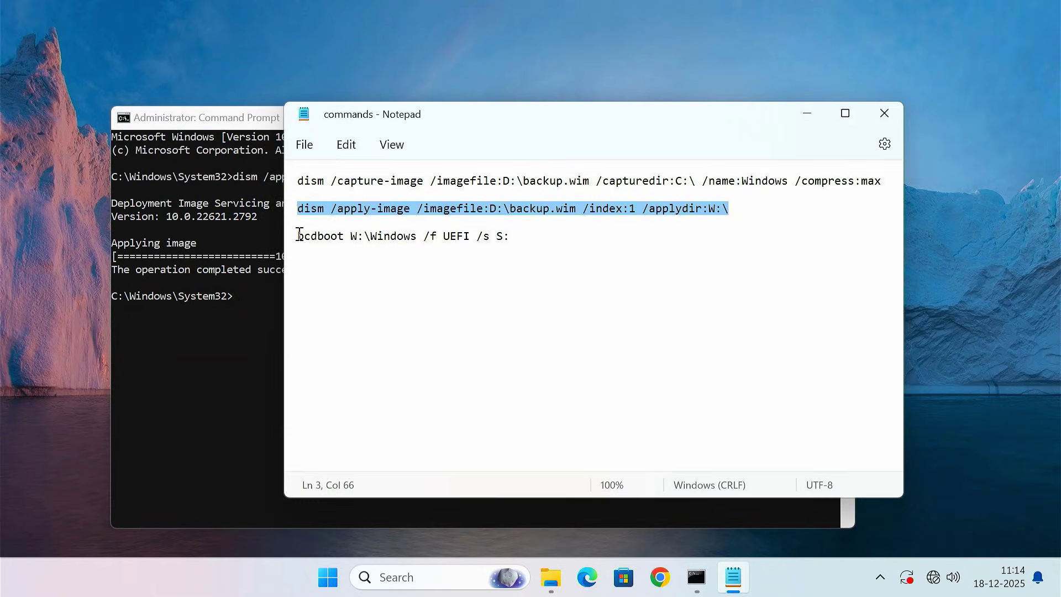
Step: Run bcdboot W:\Windows /f UEFI /s S: to create the UEFI boot files on S:
{"action": "left_click_drag", "start_coordinate": [299, 234], "coordinate": [507, 235]}
{"action": "right_click", "coordinate": [491, 238]}
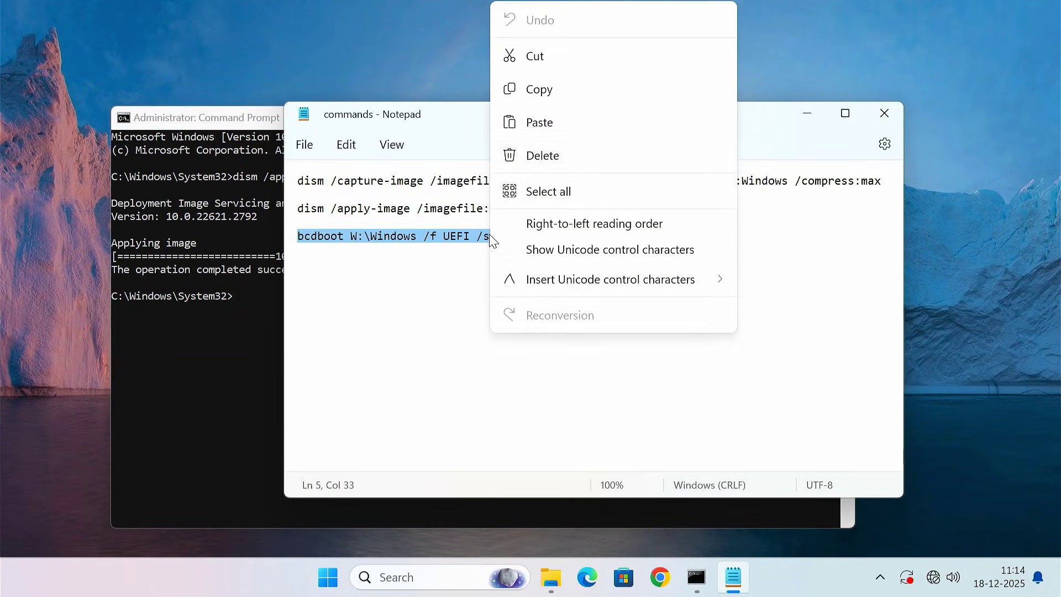
{"action": "left_click", "coordinate": [569, 90]}
{"action": "left_click", "coordinate": [806, 114]}
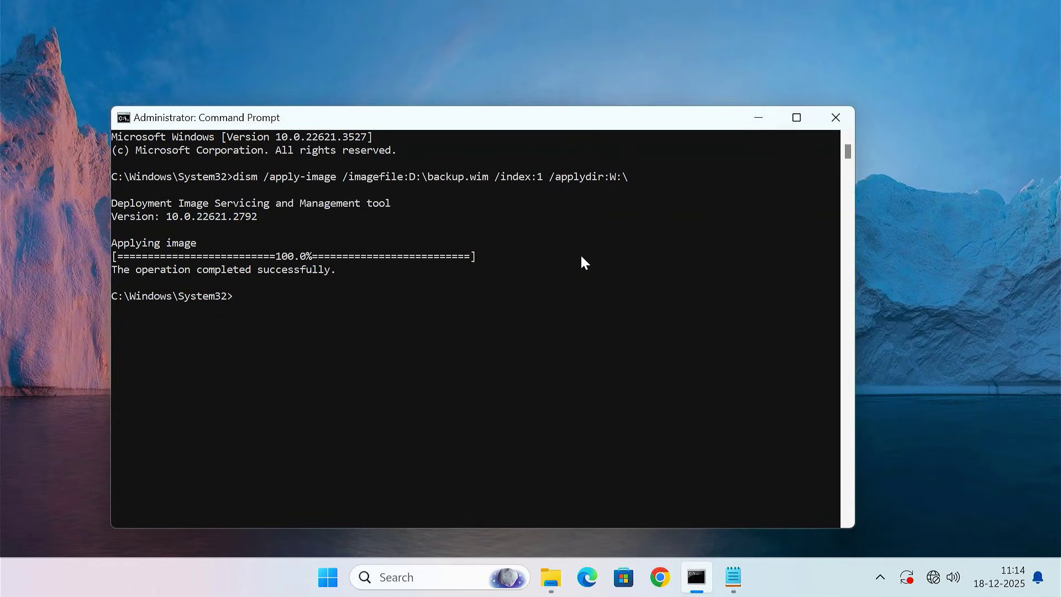
{"action": "key", "text": "ctrl+v"}
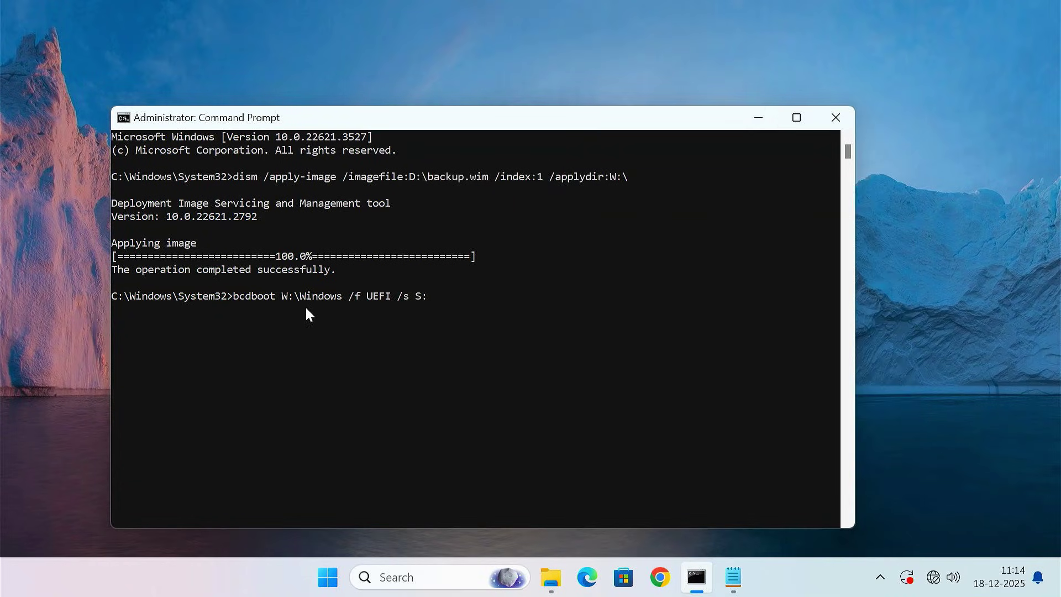
{"action": "key", "text": "Return"}
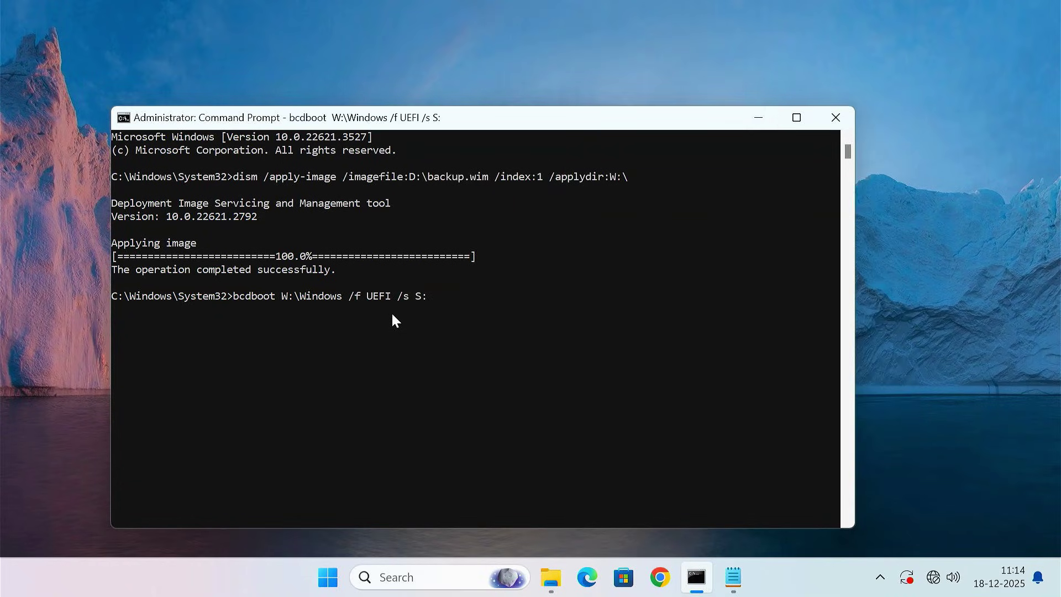
Step: Close Command Prompt, the Notepad command notes and File Explorer
{"action": "left_click", "coordinate": [837, 113]}
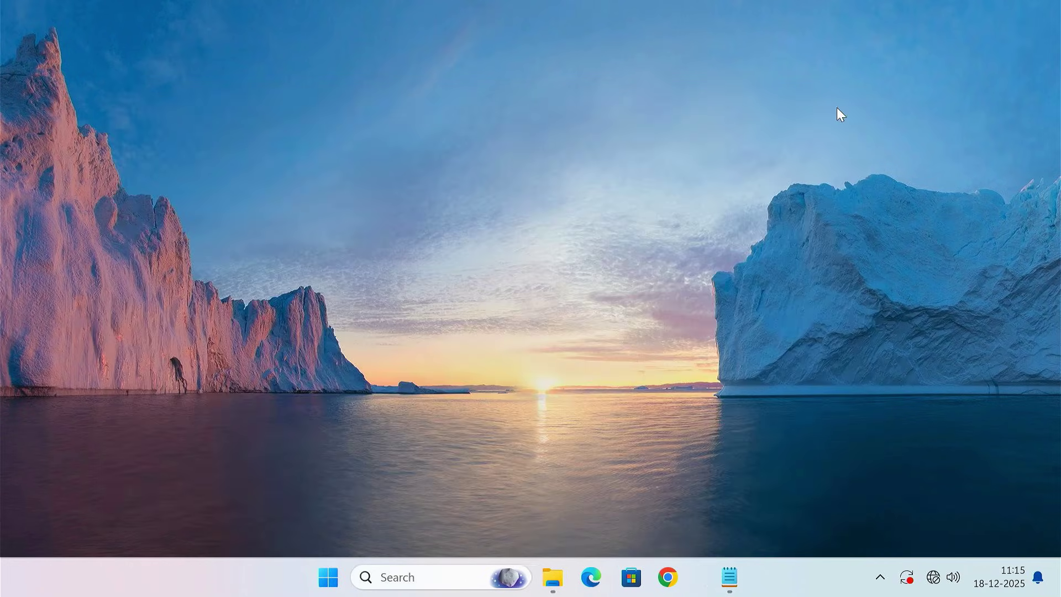
{"action": "left_click", "coordinate": [726, 580]}
{"action": "left_click", "coordinate": [882, 114]}
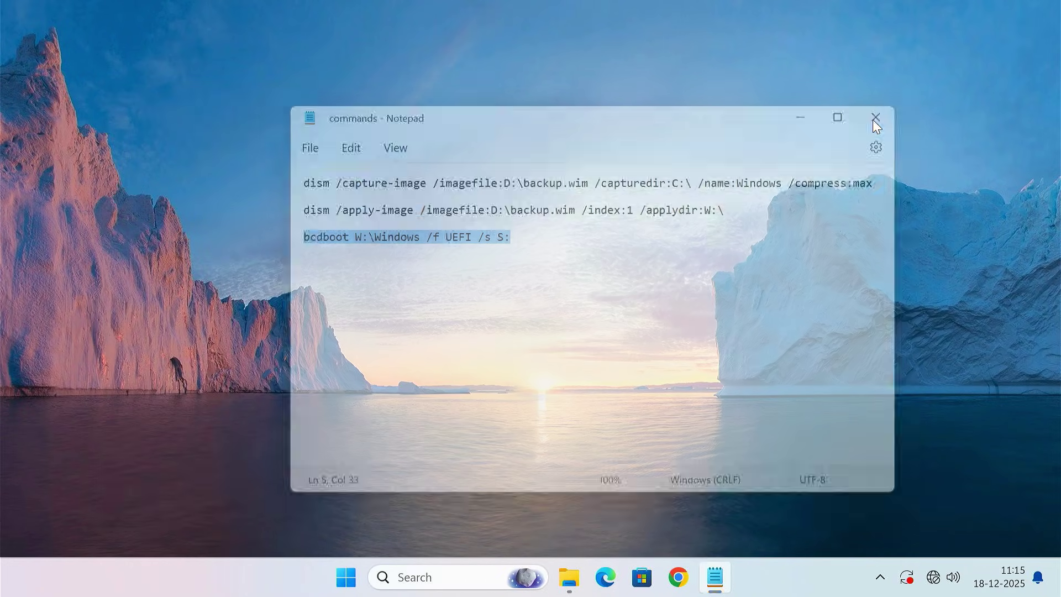
{"action": "left_click", "coordinate": [586, 590]}
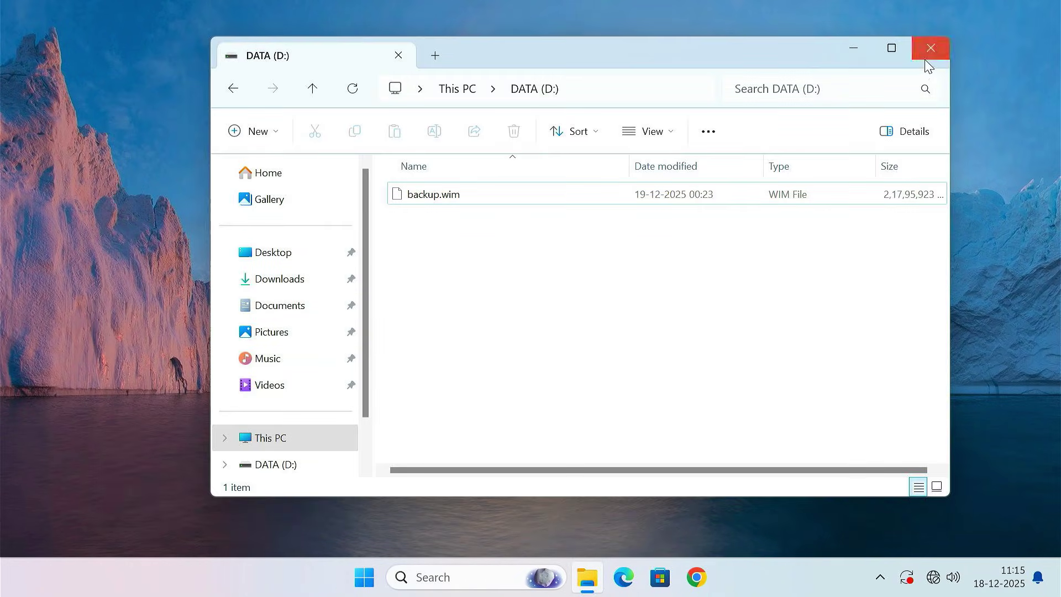
{"action": "left_click", "coordinate": [928, 46]}
Step: Restart, boot from UEFI: Matrix 512GB in the boot menu, and sign in with the PIN
{"action": "left_click", "coordinate": [364, 577]}
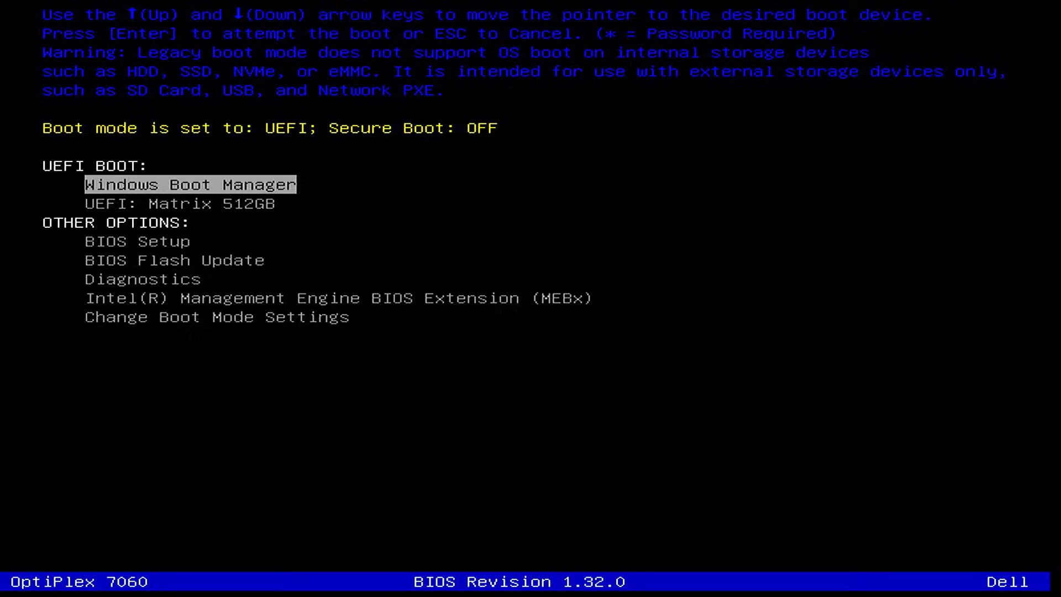
{"action": "key", "text": "Down"}
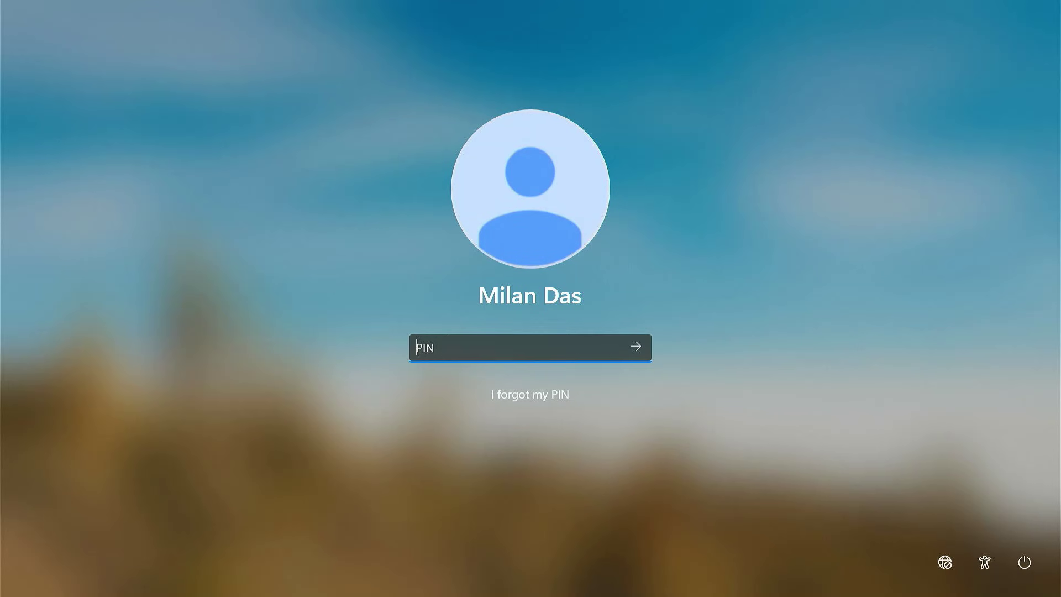
{"action": "type", "text": "••••••••"}
{"action": "key", "text": "Return"}
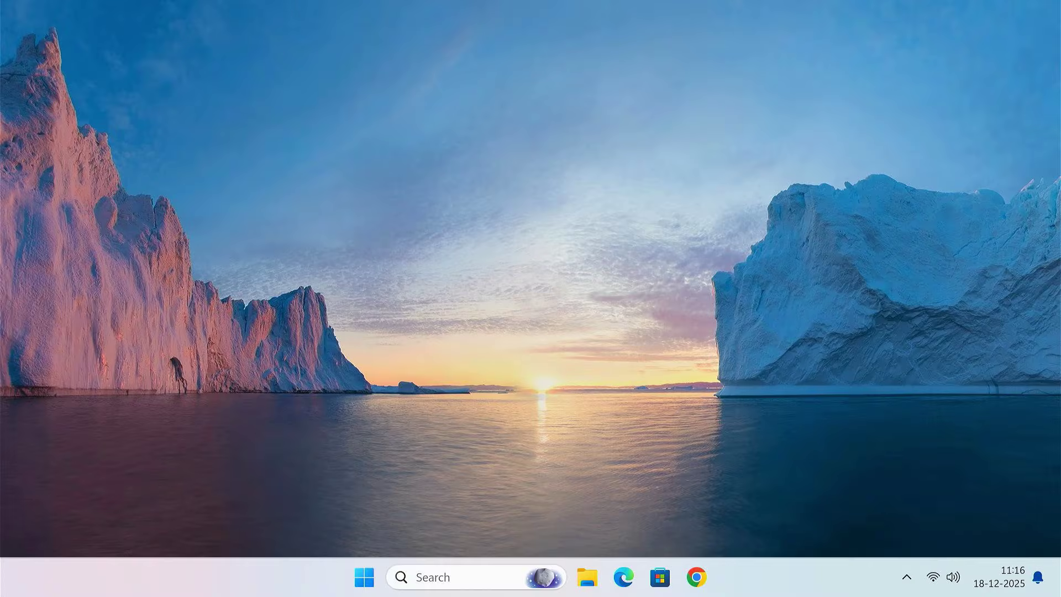
Step: View This PC's drives and select Windows (C:), showing 432 GB free of 476 GB
{"action": "left_click", "coordinate": [585, 577]}
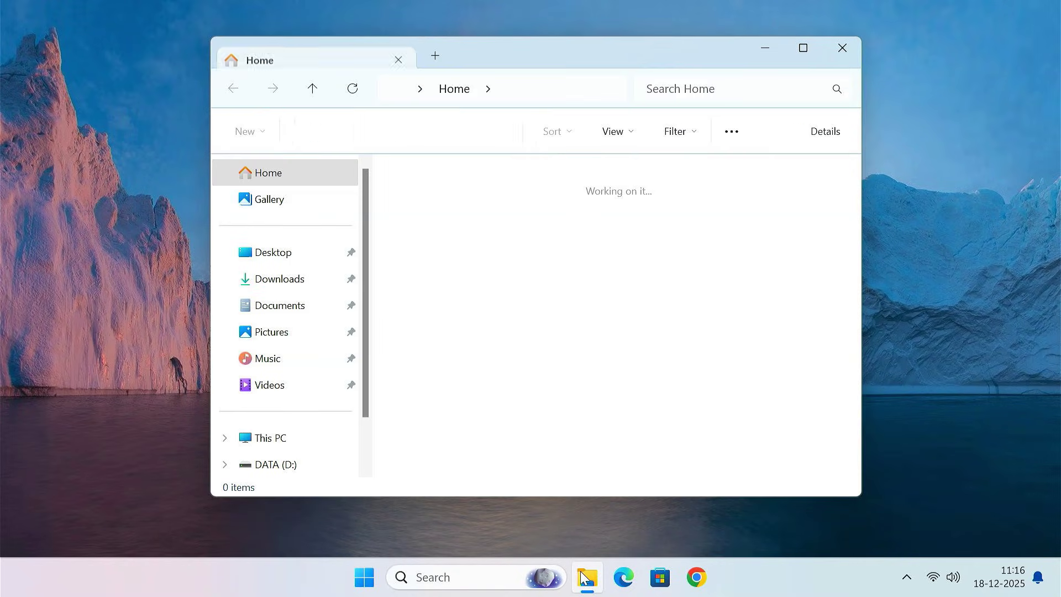
{"action": "left_click", "coordinate": [313, 439]}
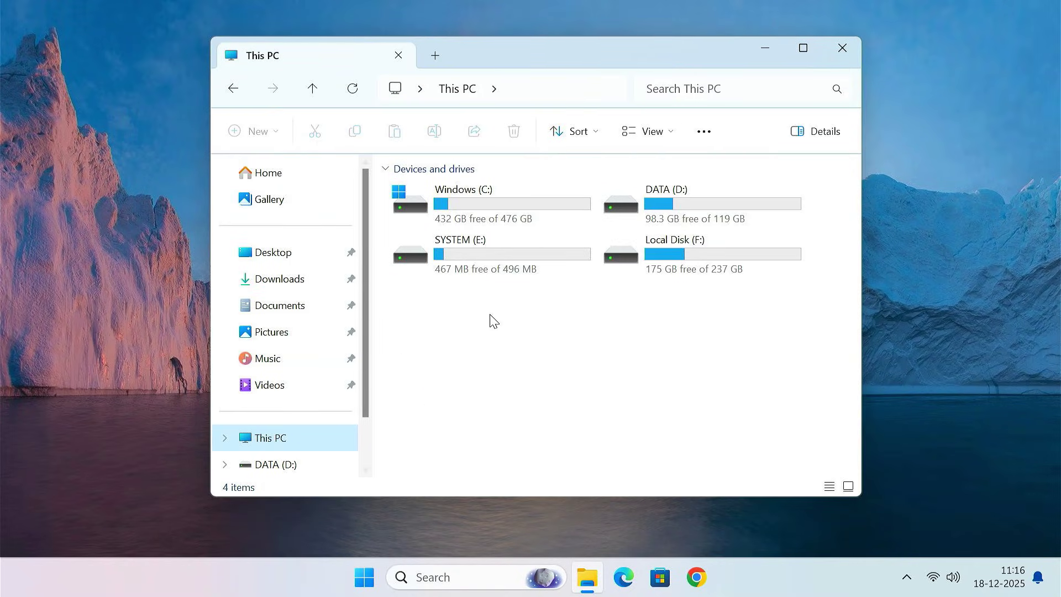
{"action": "left_click", "coordinate": [503, 199]}
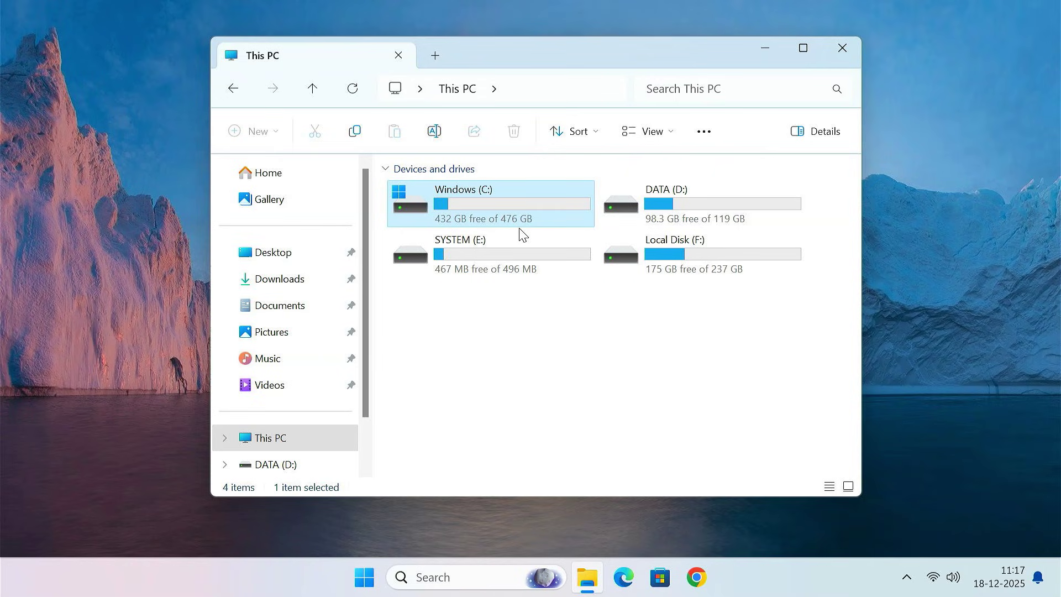
Step: Open Disk Management maximized, inspect Disk 0's SYSTEM (E:) and Windows (C:) partitions, then minimize everything
{"action": "right_click", "coordinate": [359, 576]}
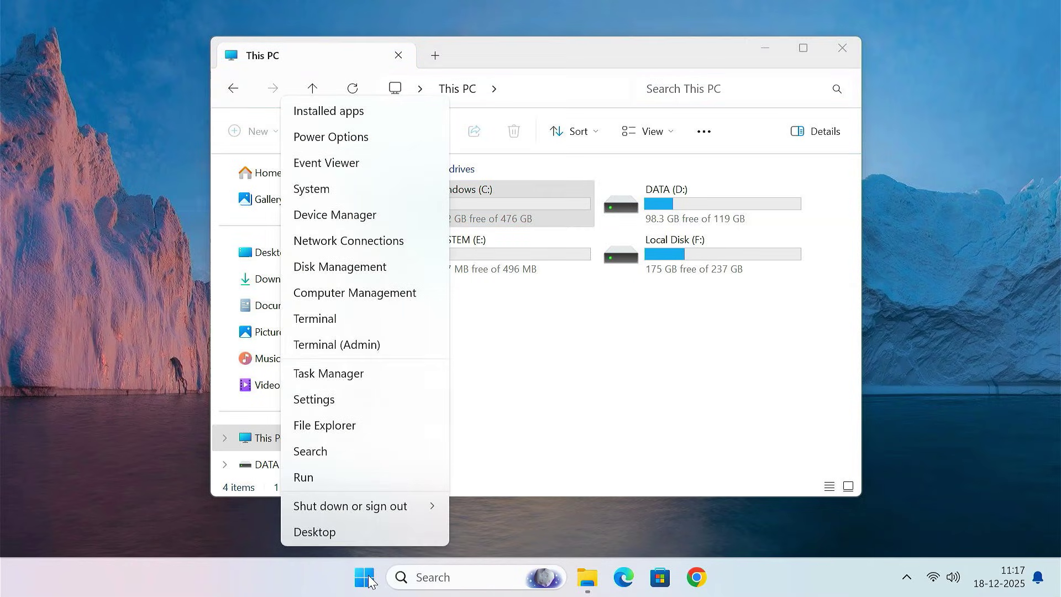
{"action": "left_click", "coordinate": [376, 269]}
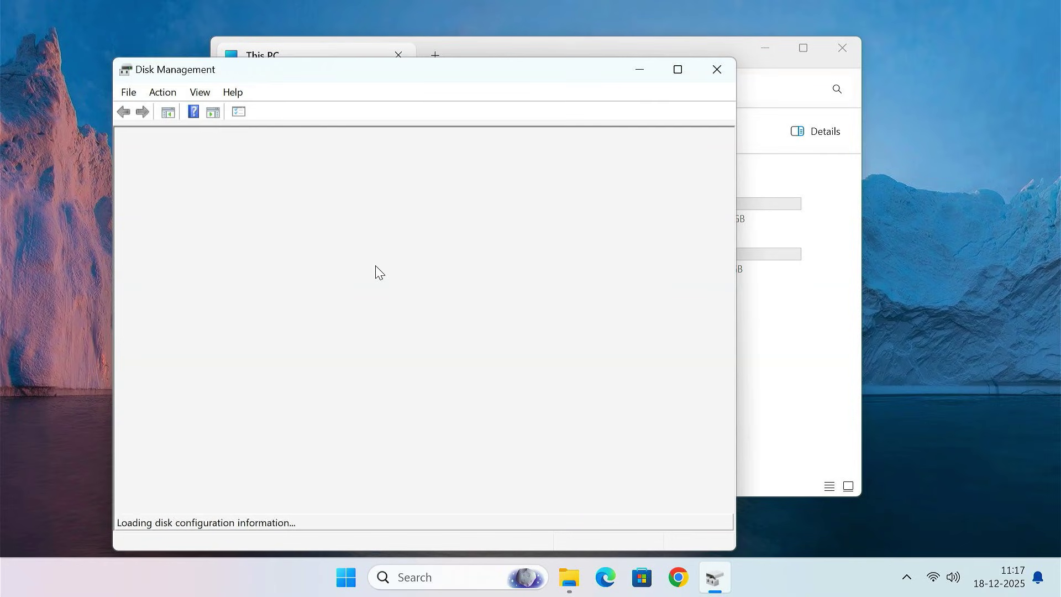
{"action": "left_click", "coordinate": [677, 69]}
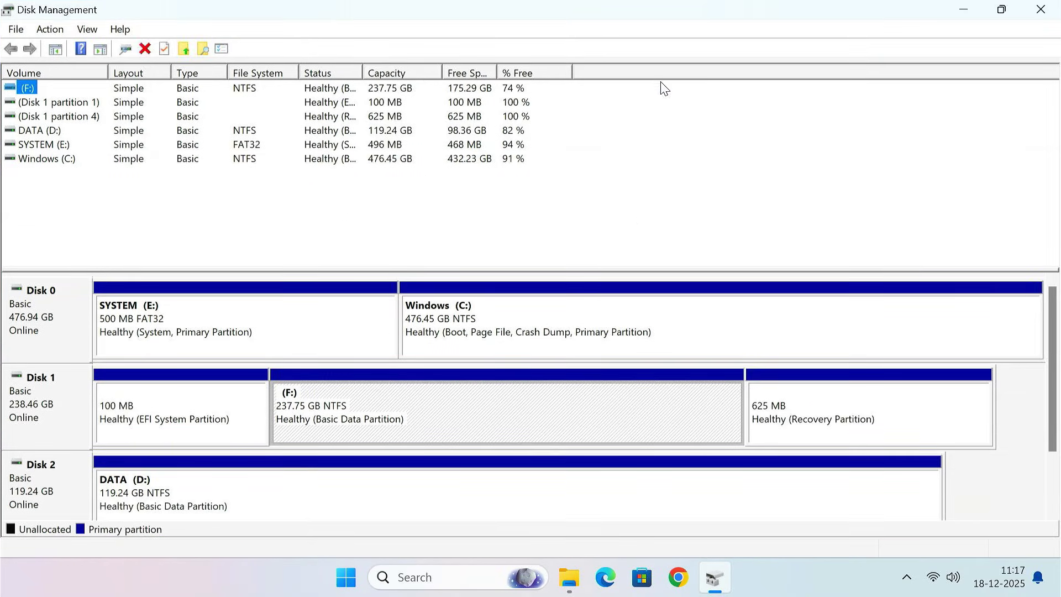
{"action": "left_click", "coordinate": [49, 334]}
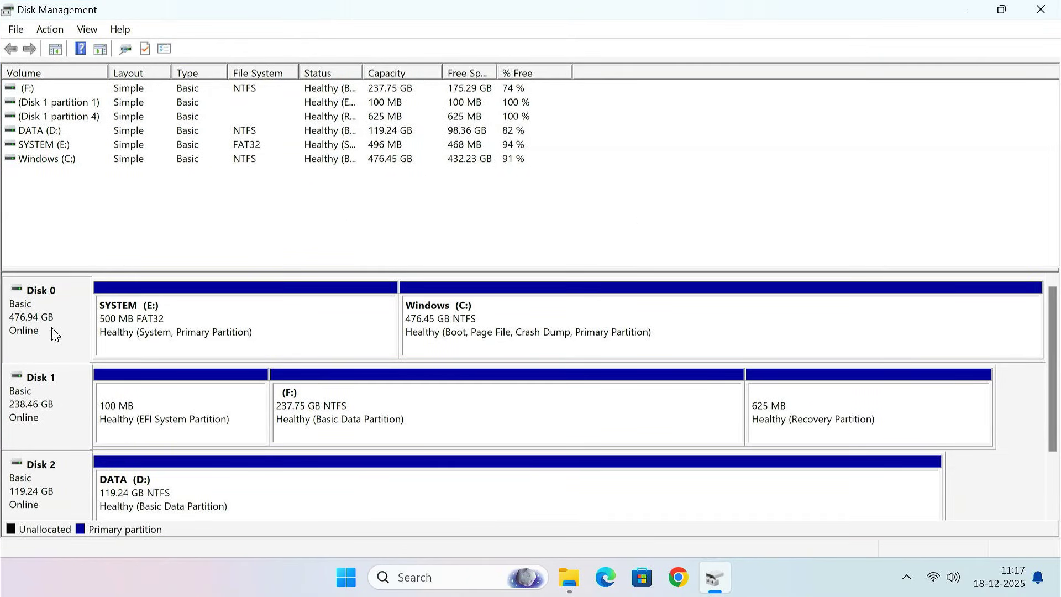
{"action": "left_click", "coordinate": [186, 347]}
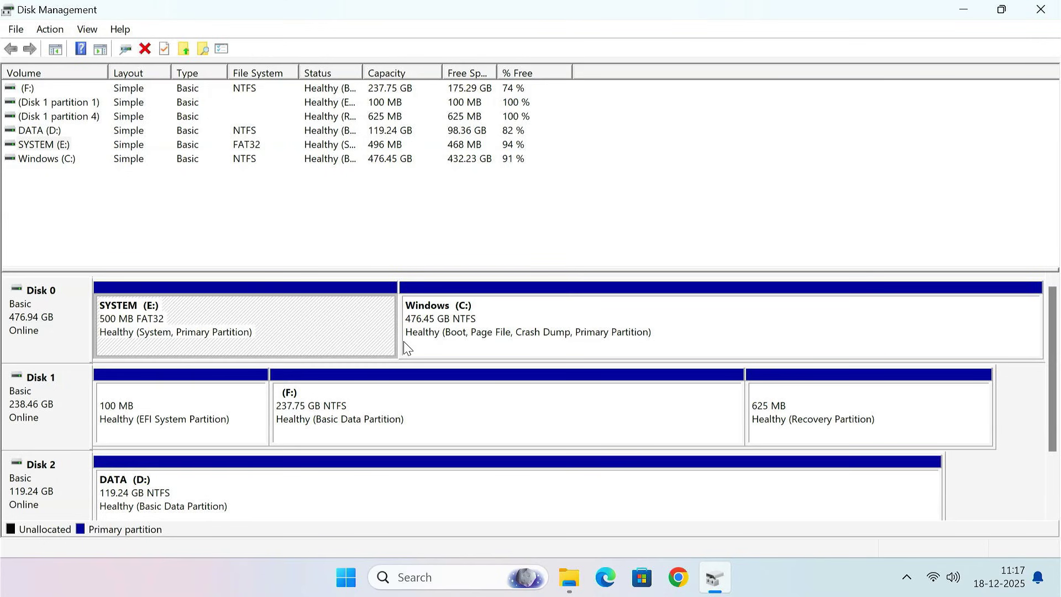
{"action": "left_click", "coordinate": [438, 340]}
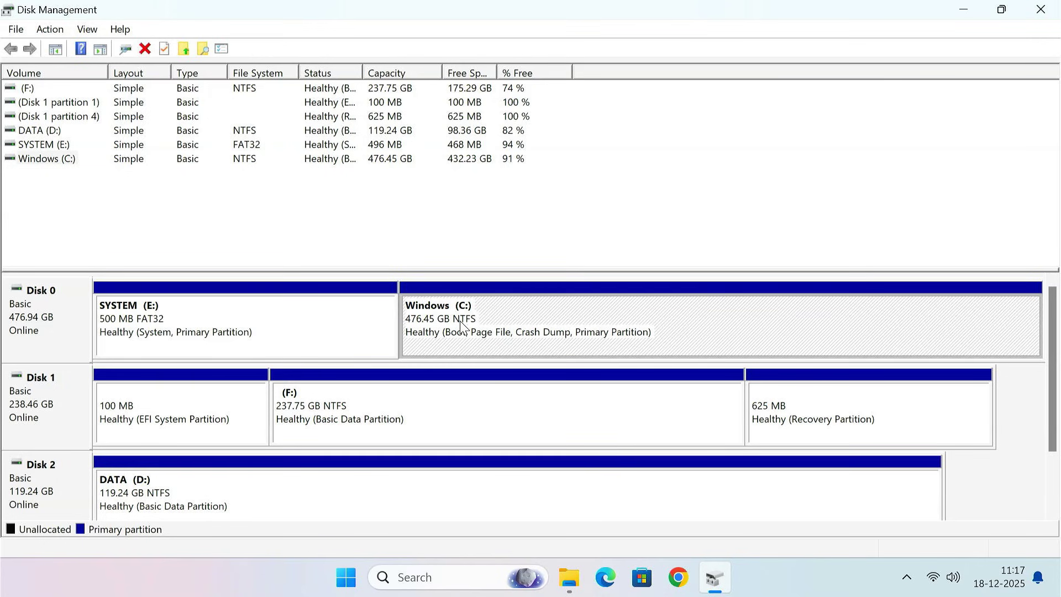
{"action": "left_click", "coordinate": [963, 9]}
{"action": "left_click", "coordinate": [765, 49]}
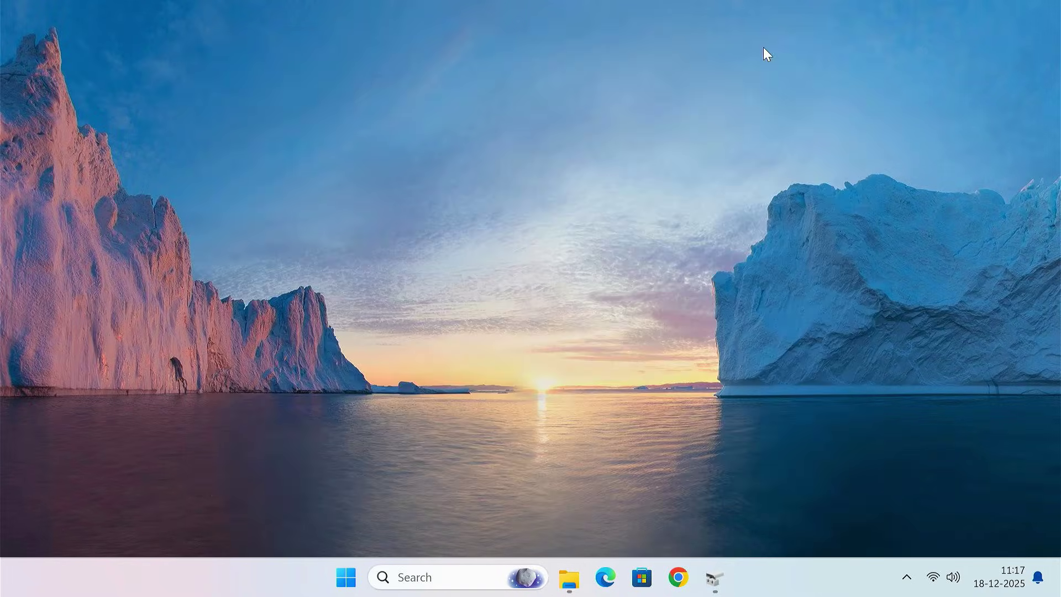
{"action": "left_click", "coordinate": [679, 578]}
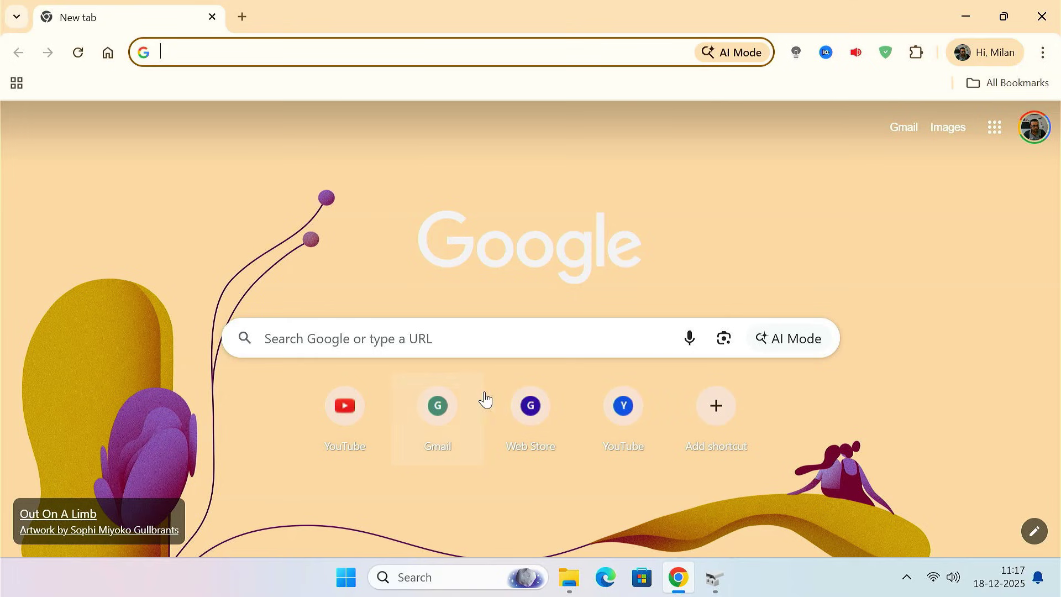
{"action": "left_click", "coordinate": [1013, 52]}
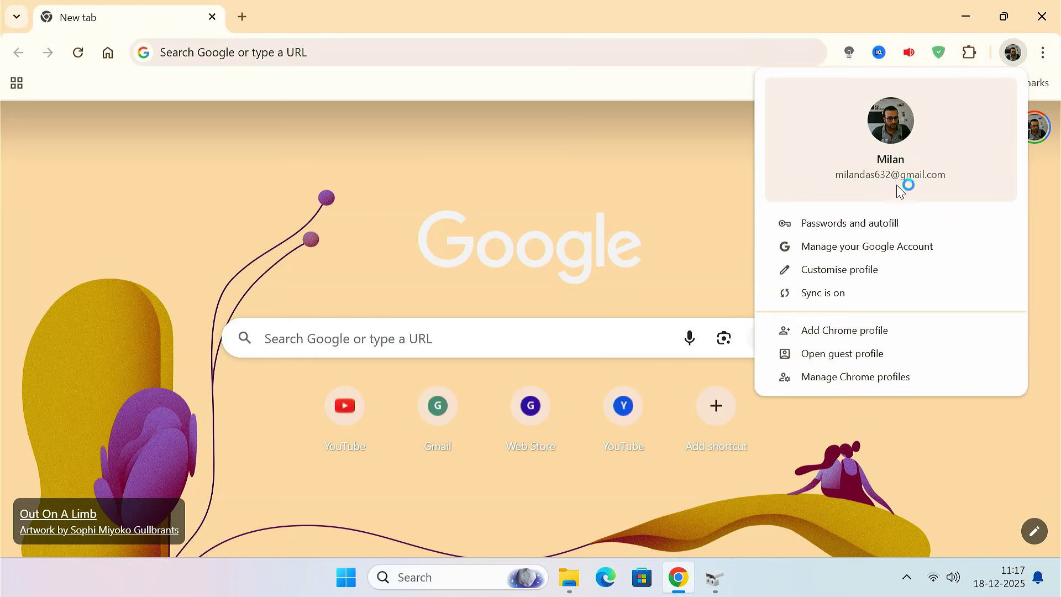
{"action": "left_click", "coordinate": [672, 197]}
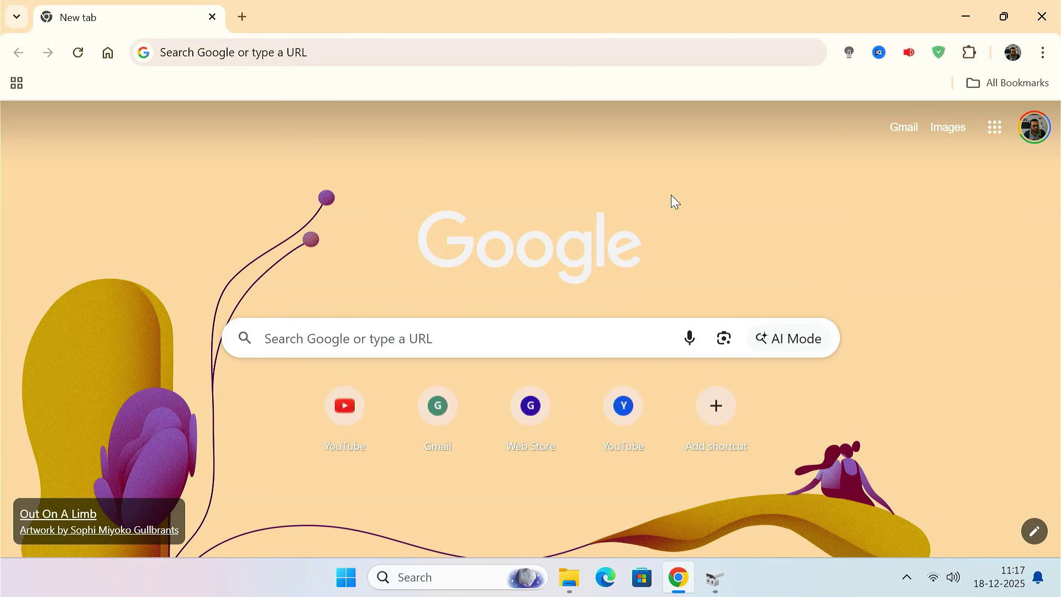
{"action": "left_click", "coordinate": [1045, 18]}
Step: Open DATA (D:) and permanently delete backup.wim with Shift+Delete, leaving the drive empty
{"action": "left_click", "coordinate": [569, 577]}
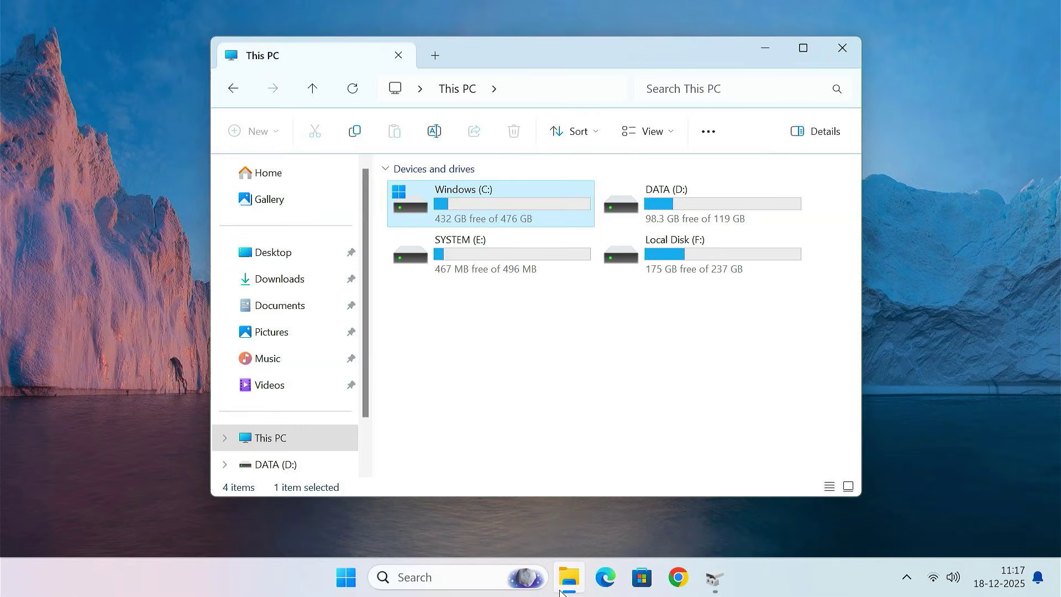
{"action": "left_click", "coordinate": [311, 288]}
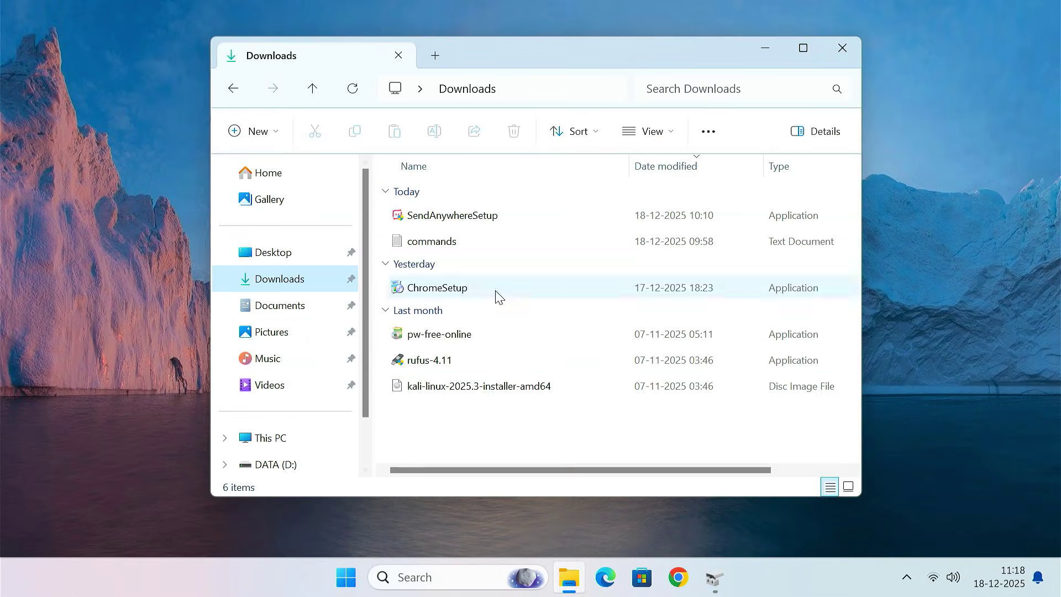
{"action": "left_click", "coordinate": [322, 440]}
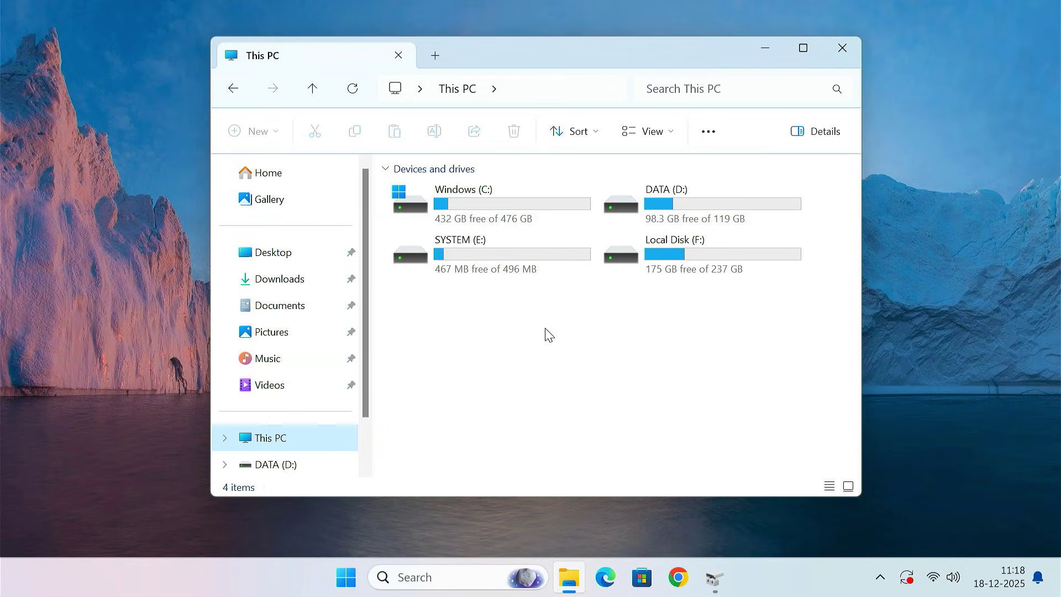
{"action": "left_click", "coordinate": [698, 202]}
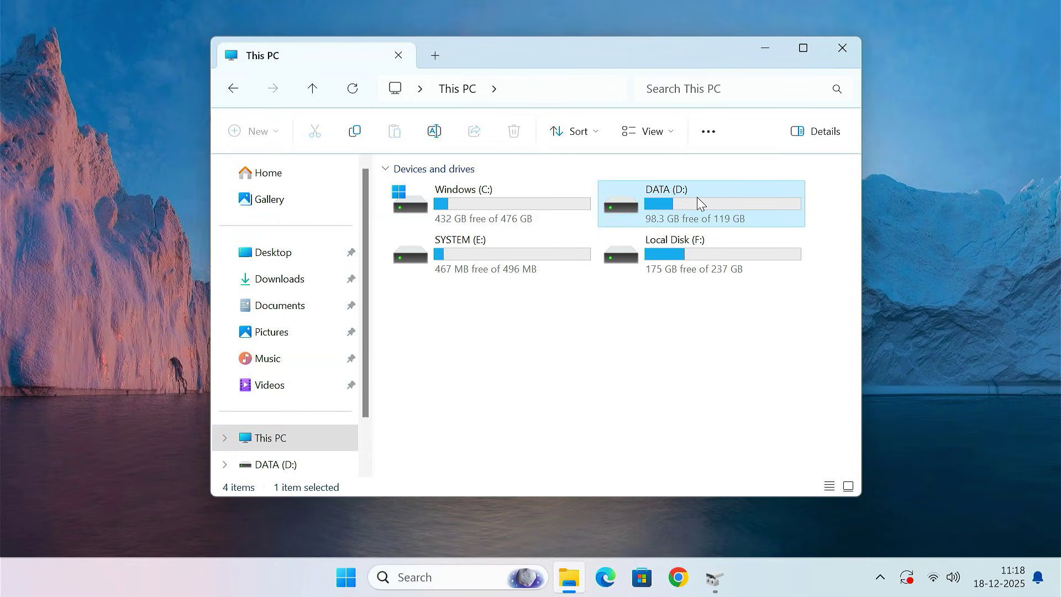
{"action": "double_click", "coordinate": [697, 202]}
{"action": "left_click", "coordinate": [472, 195]}
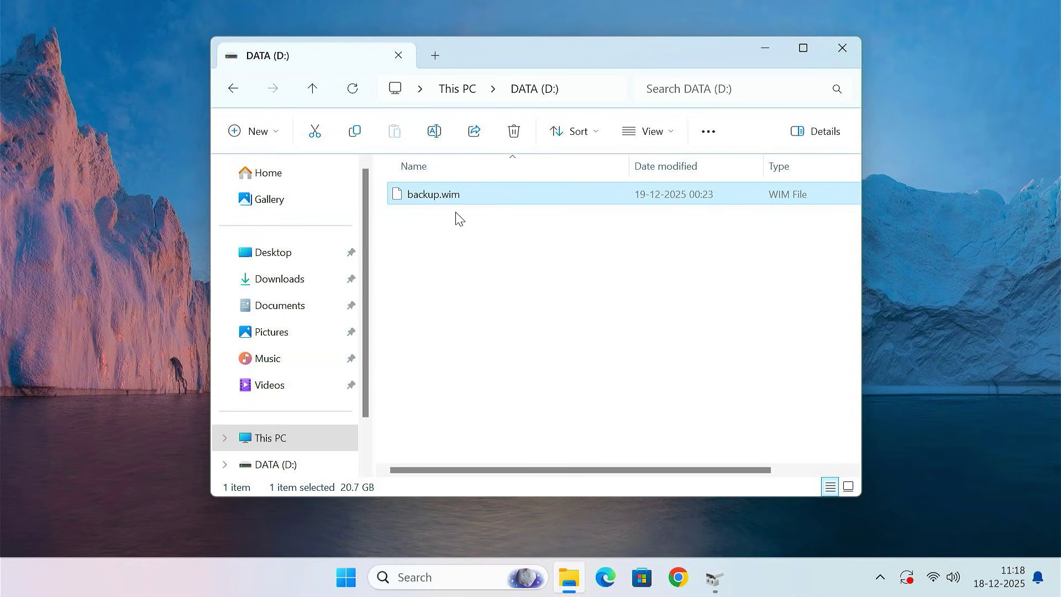
{"action": "key", "text": "shift+Delete"}
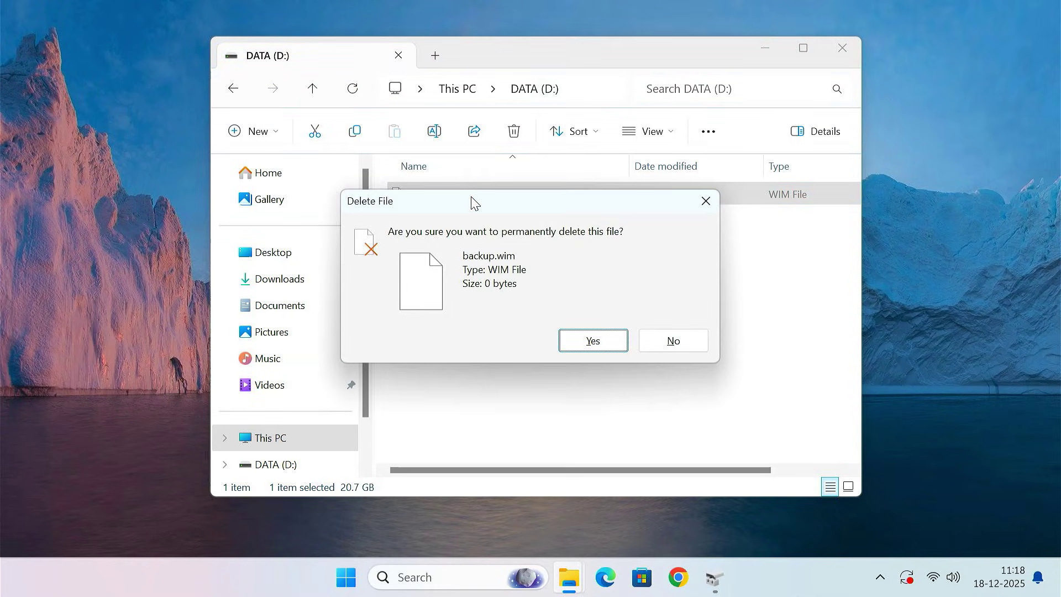
{"action": "left_click", "coordinate": [585, 346]}
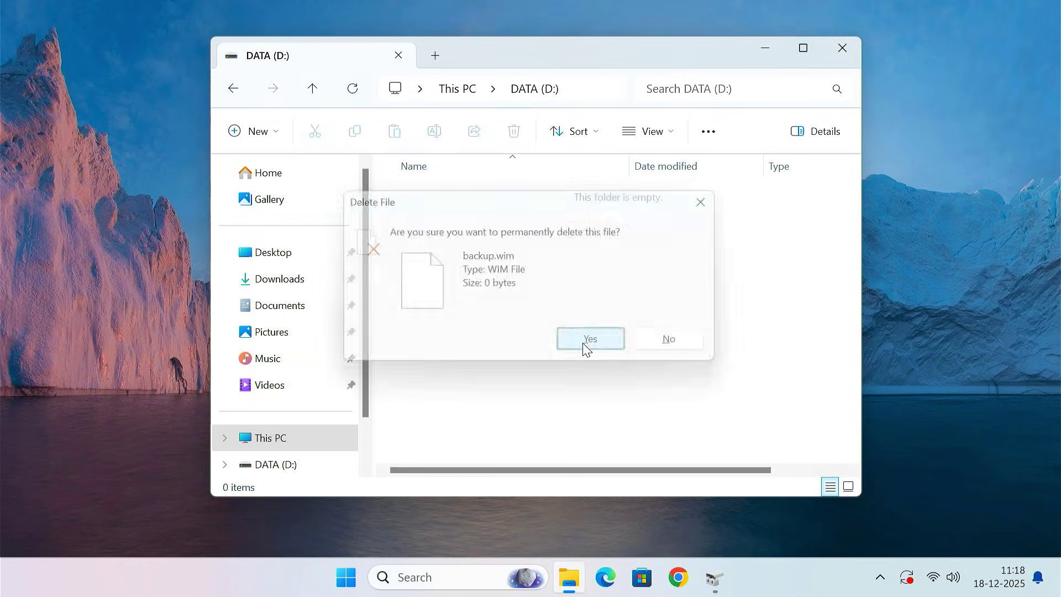
{"action": "left_click", "coordinate": [763, 51]}
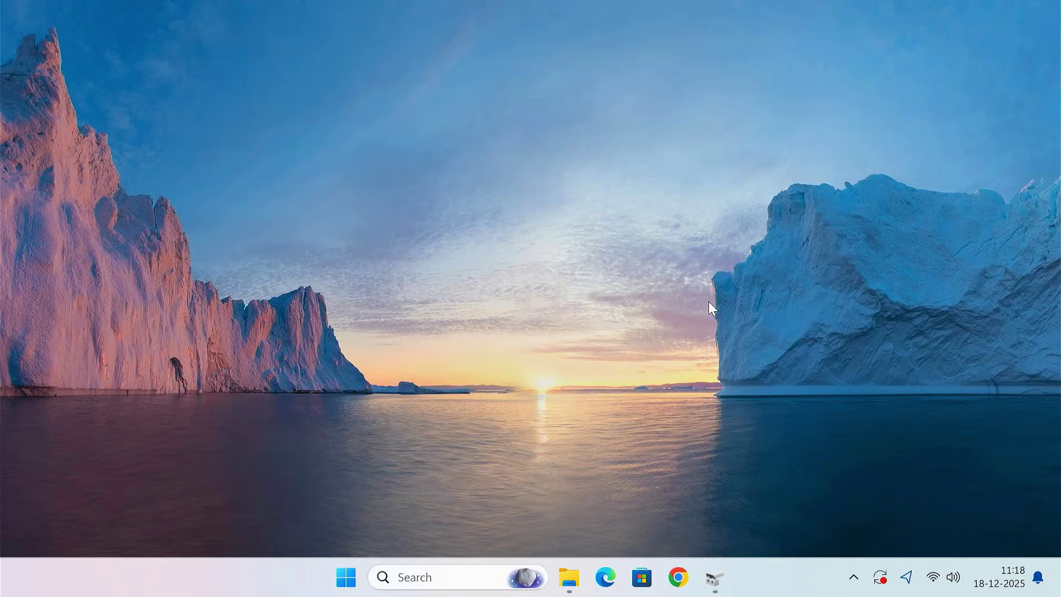
Step: Inspect Disk 1's 100 MB EFI, (F:) and 625 MB Recovery partitions in Disk Management
{"action": "left_click", "coordinate": [701, 566]}
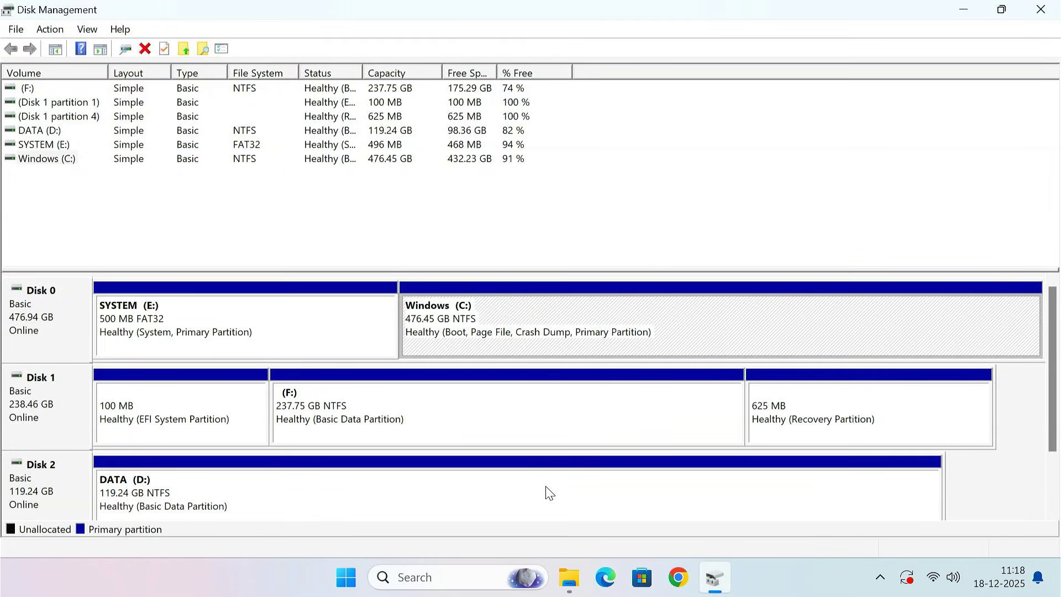
{"action": "left_click", "coordinate": [36, 414]}
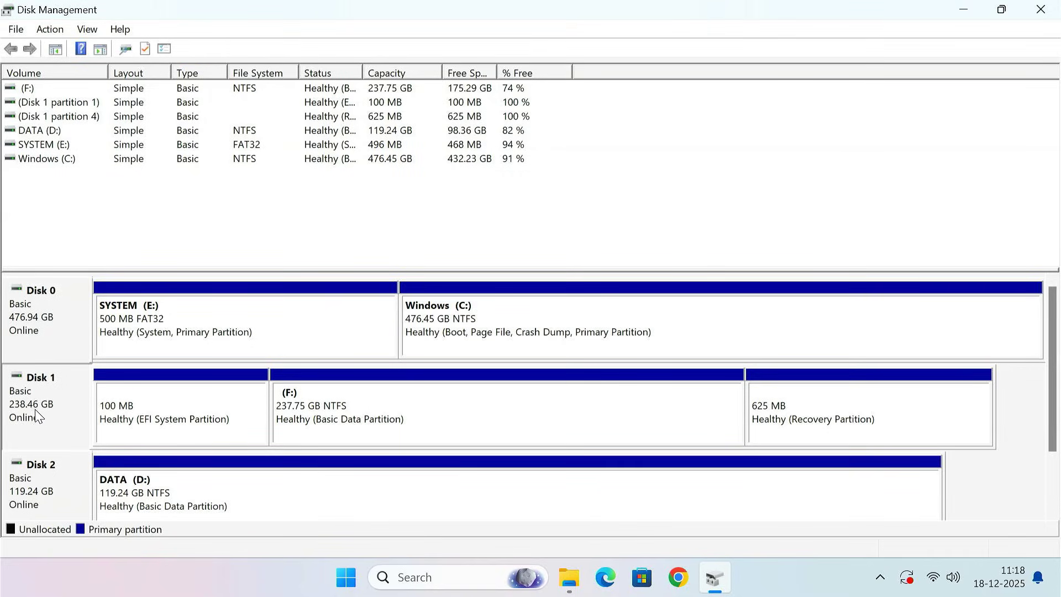
{"action": "left_click", "coordinate": [212, 431]}
{"action": "left_click", "coordinate": [420, 425]}
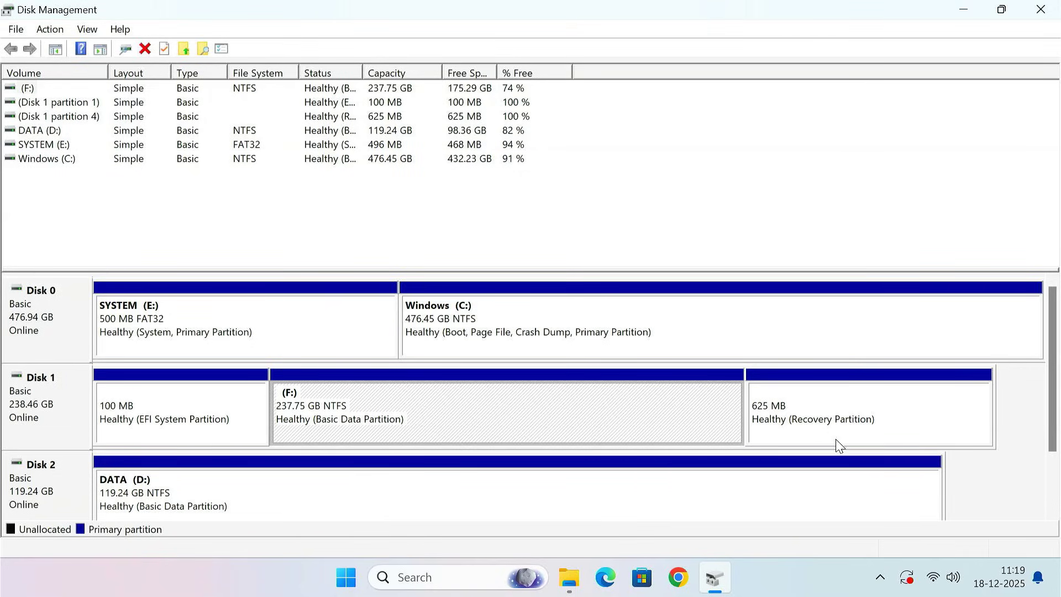
{"action": "left_click", "coordinate": [838, 441]}
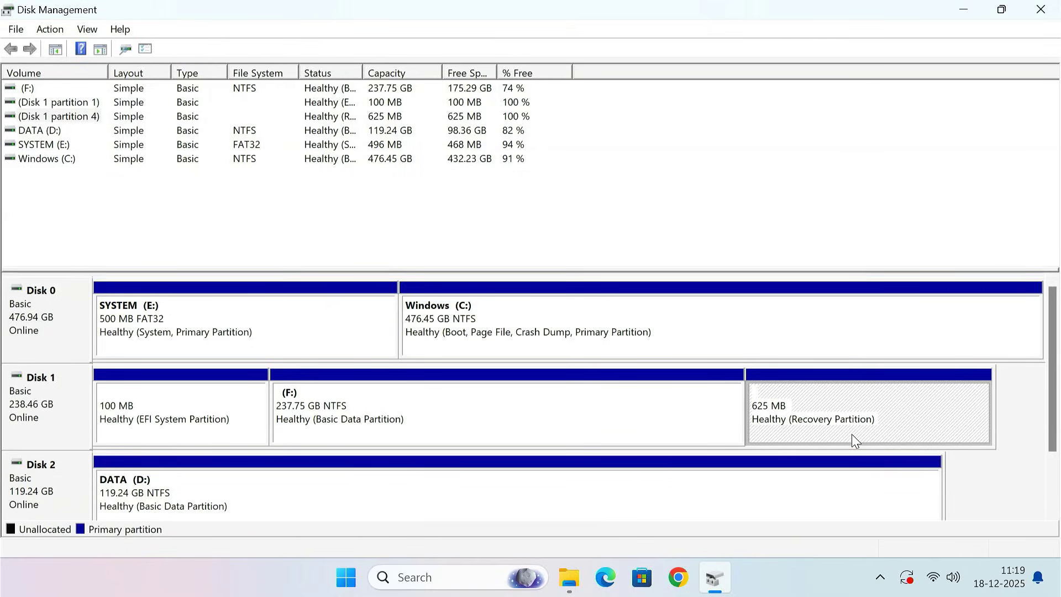
{"action": "left_click", "coordinate": [971, 9]}
Step: Launch Command Prompt as administrator
{"action": "left_click", "coordinate": [416, 576]}
{"action": "type", "text": "cm"}
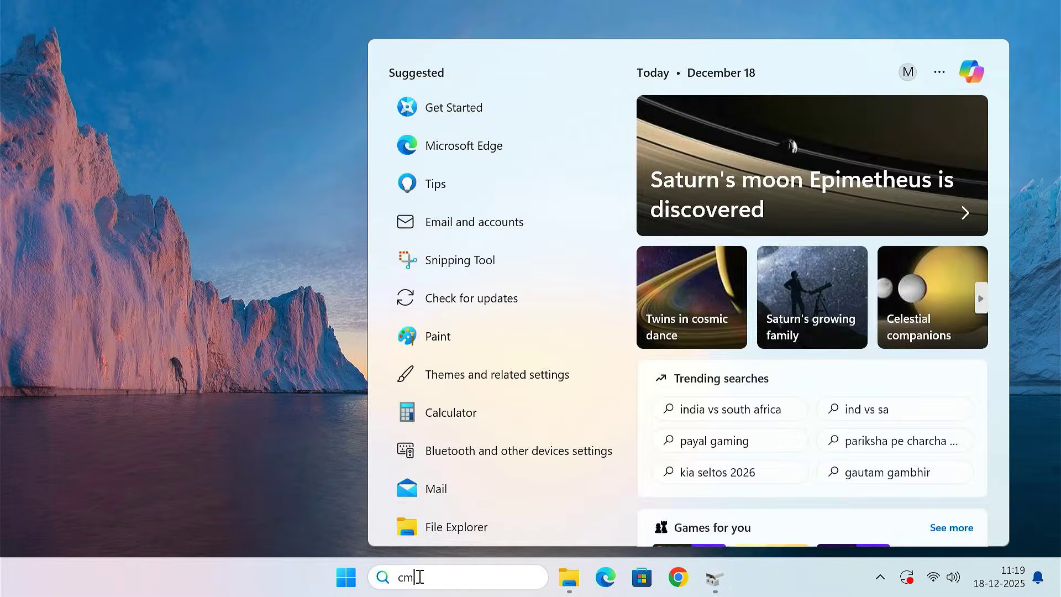
{"action": "type", "text": "d"}
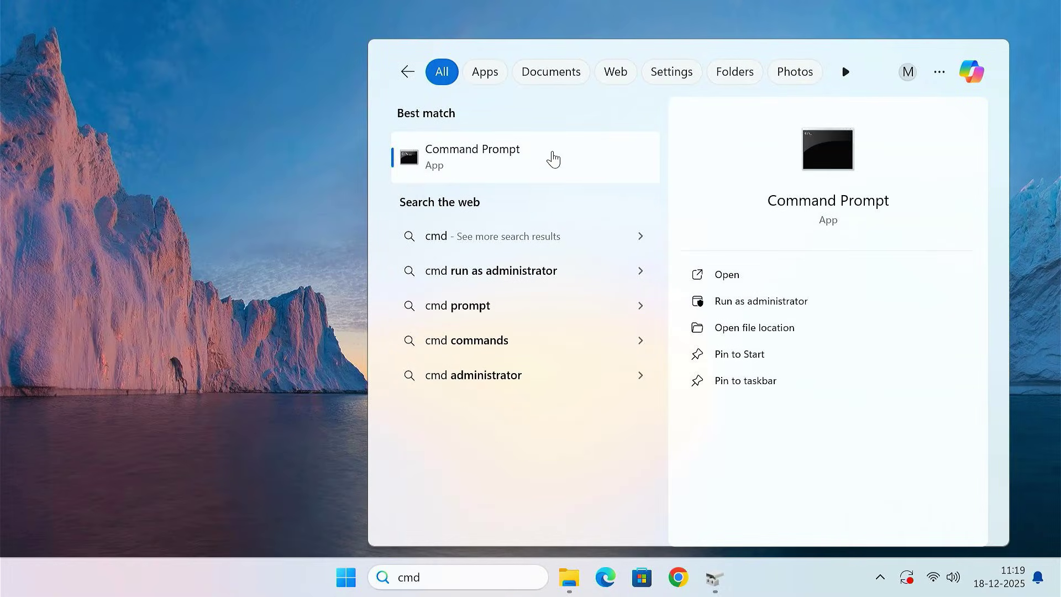
{"action": "right_click", "coordinate": [552, 159]}
{"action": "left_click", "coordinate": [598, 171]}
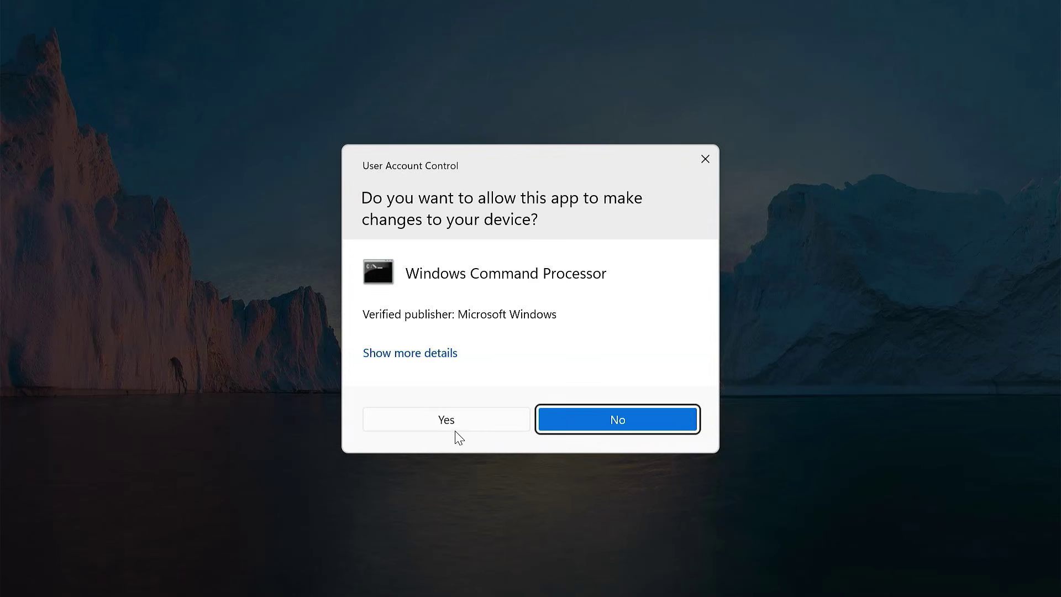
{"action": "left_click", "coordinate": [456, 426]}
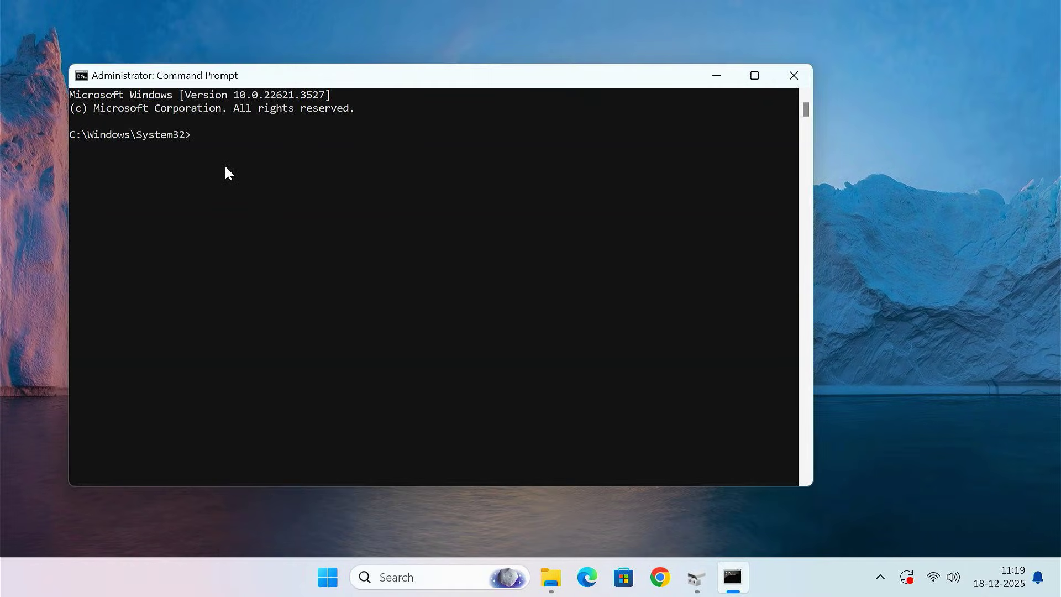
Step: Start diskpart, list the disks and select disk 1
{"action": "key", "text": "Return"}
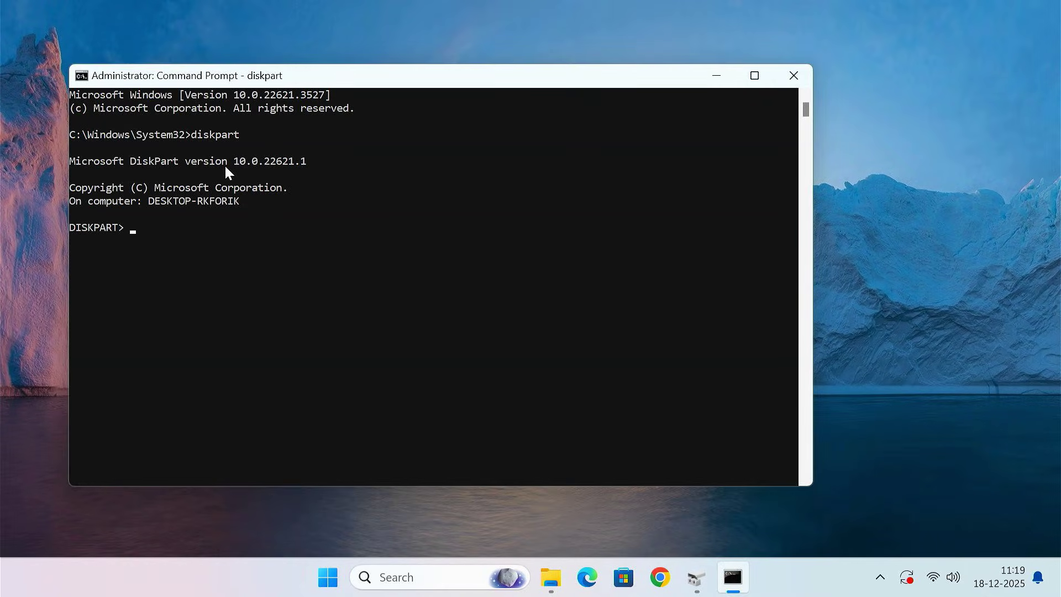
{"action": "type", "text": "list disk"}
{"action": "key", "text": "Return"}
{"action": "type", "text": "sel disk 1"}
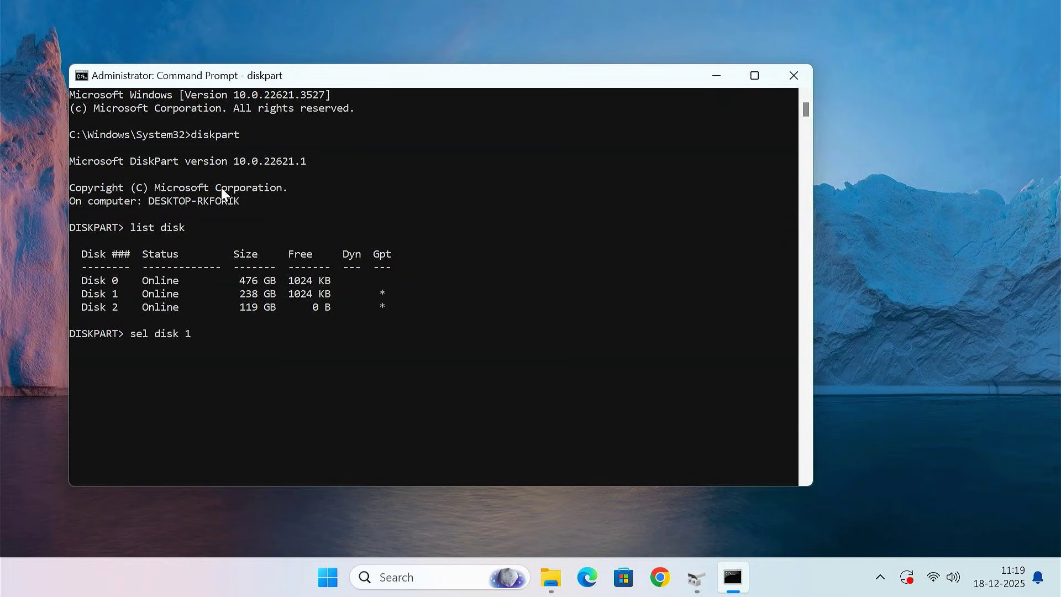
{"action": "left_click_drag", "start_coordinate": [76, 295], "coordinate": [285, 295]}
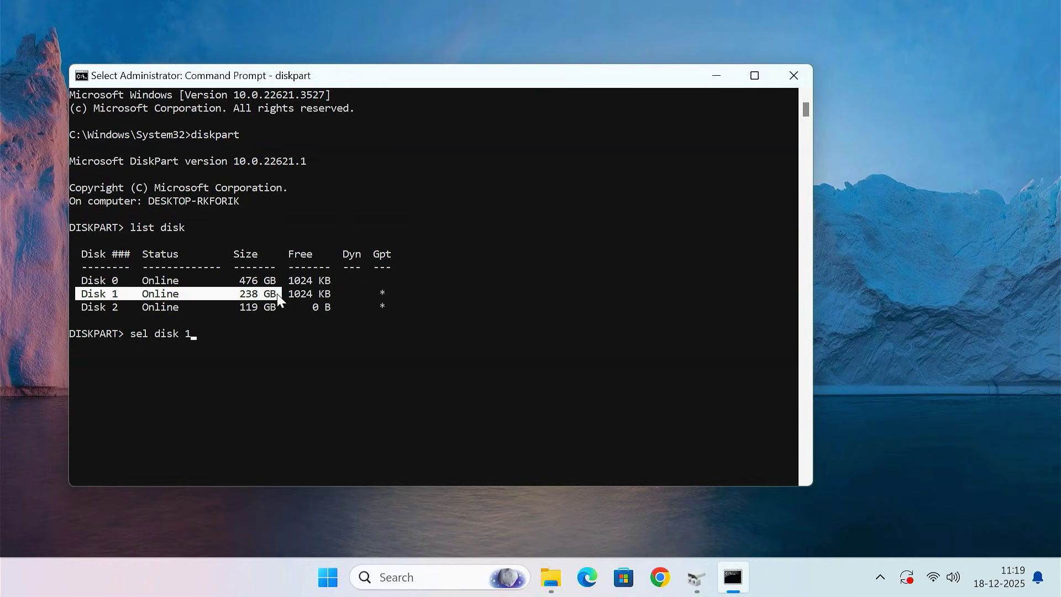
{"action": "left_click", "coordinate": [205, 348]}
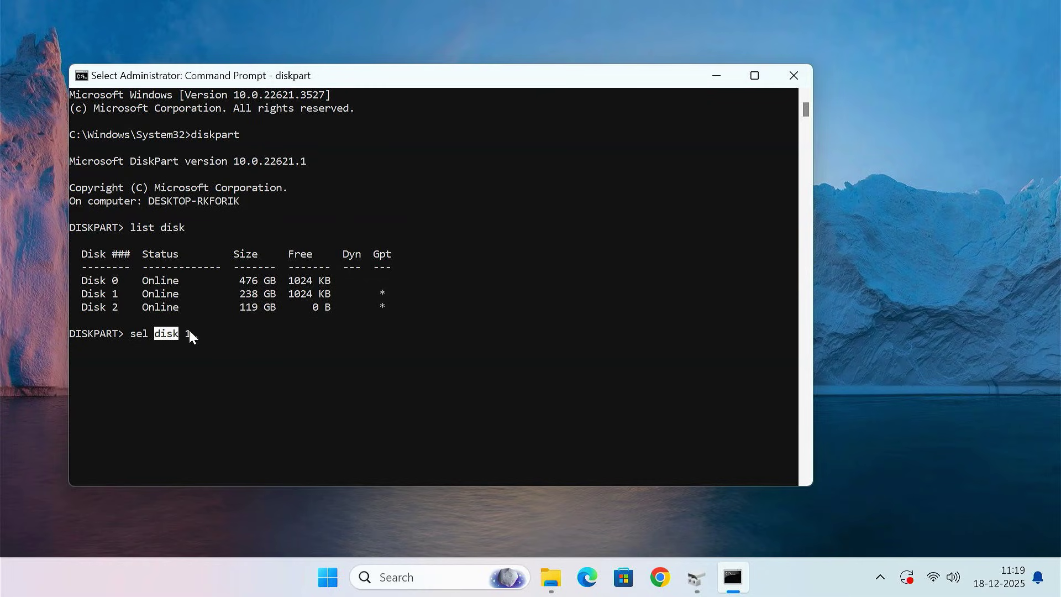
{"action": "right_click", "coordinate": [223, 344]}
{"action": "key", "text": "Return"}
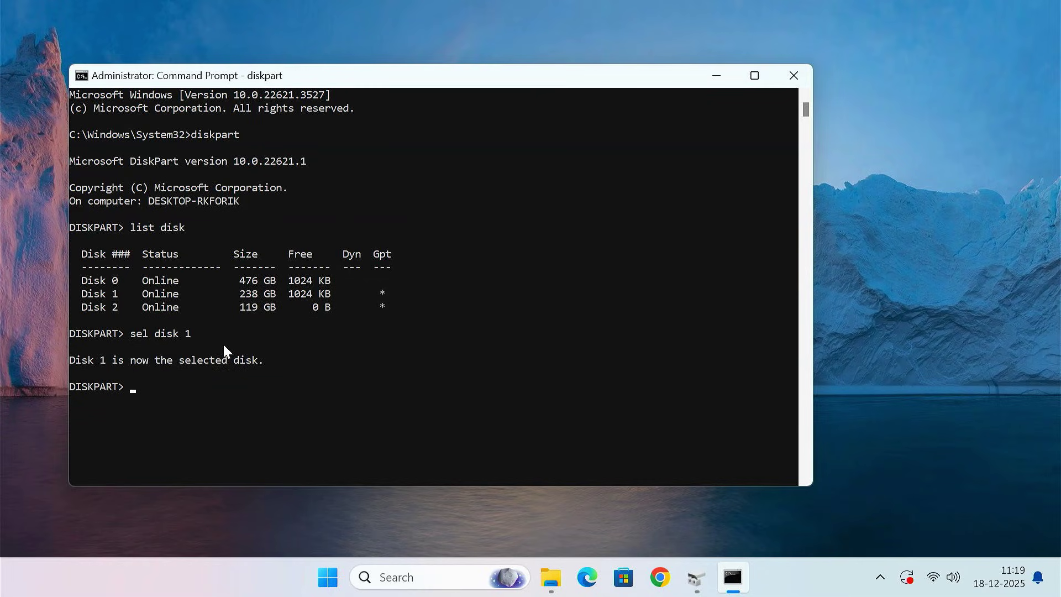
Step: Clean disk 1, create a primary partition, quick-format it NTFS and assign a drive letter
{"action": "type", "text": "clean"}
{"action": "type", "text": "create"}
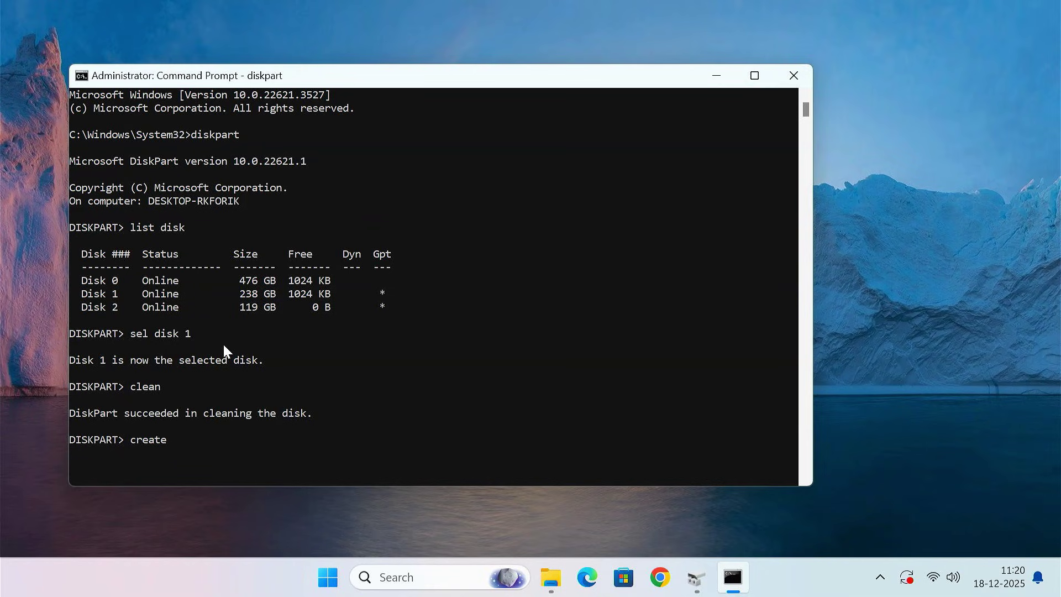
{"action": "type", "text": " partition=primary"}
{"action": "key", "text": "Return"}
{"action": "type", "text": "forma"}
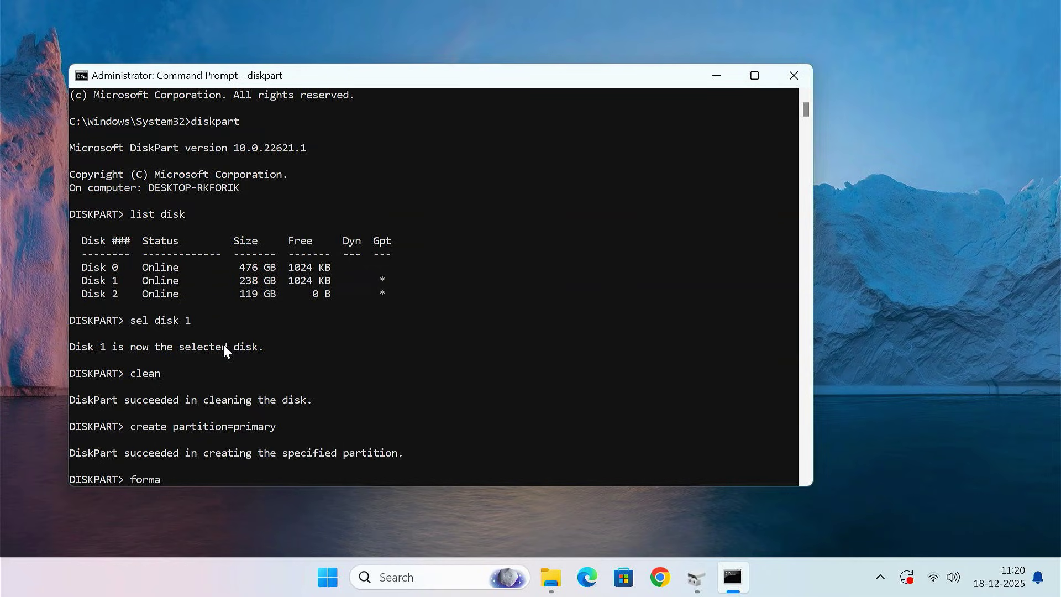
{"action": "type", "text": "t fs=ntfs quick"}
{"action": "key", "text": "Return"}
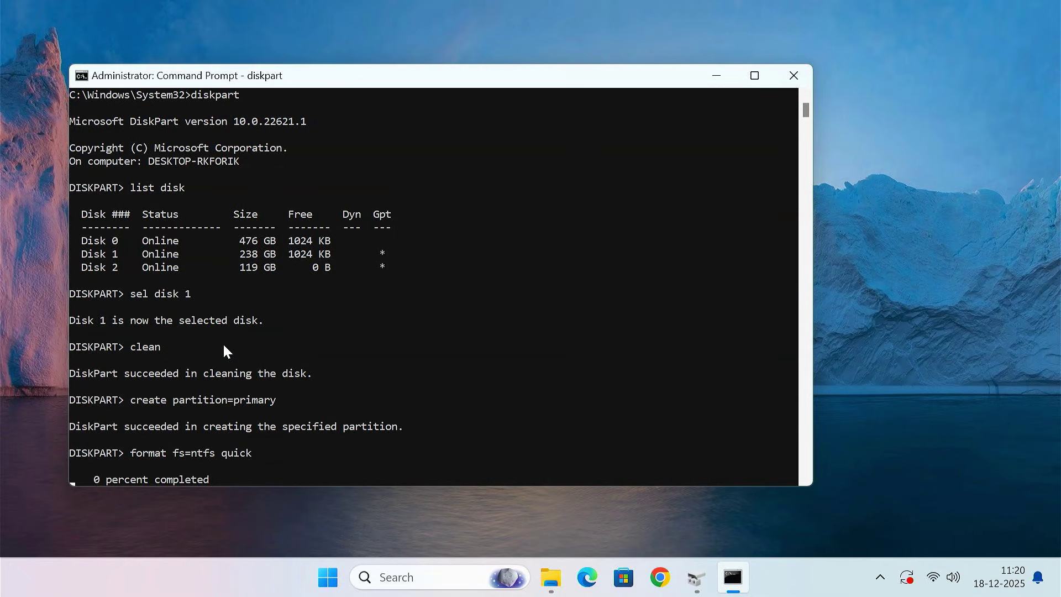
{"action": "type", "text": "assign"}
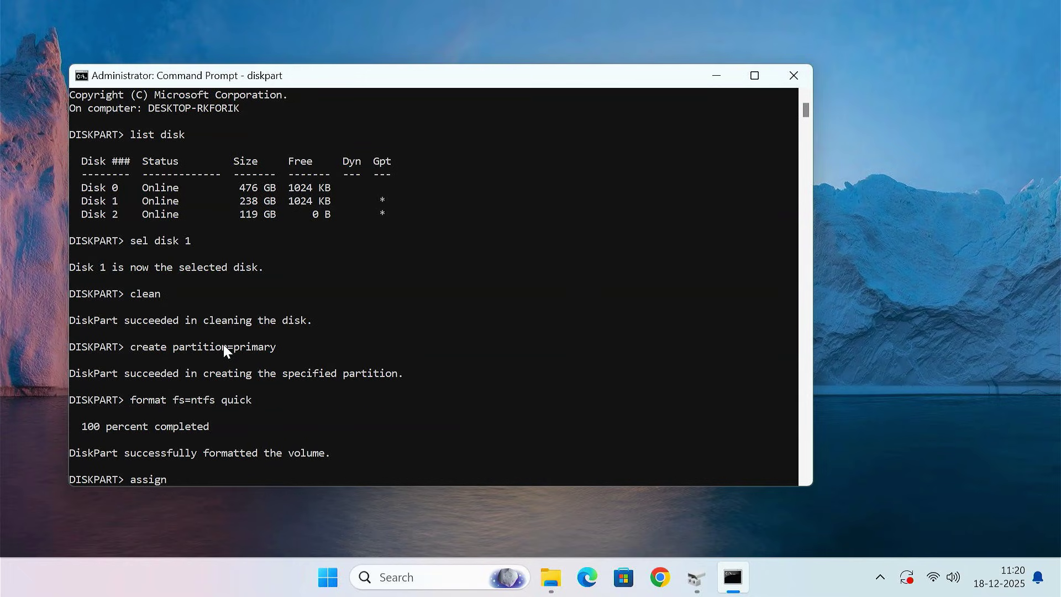
{"action": "key", "text": "Return"}
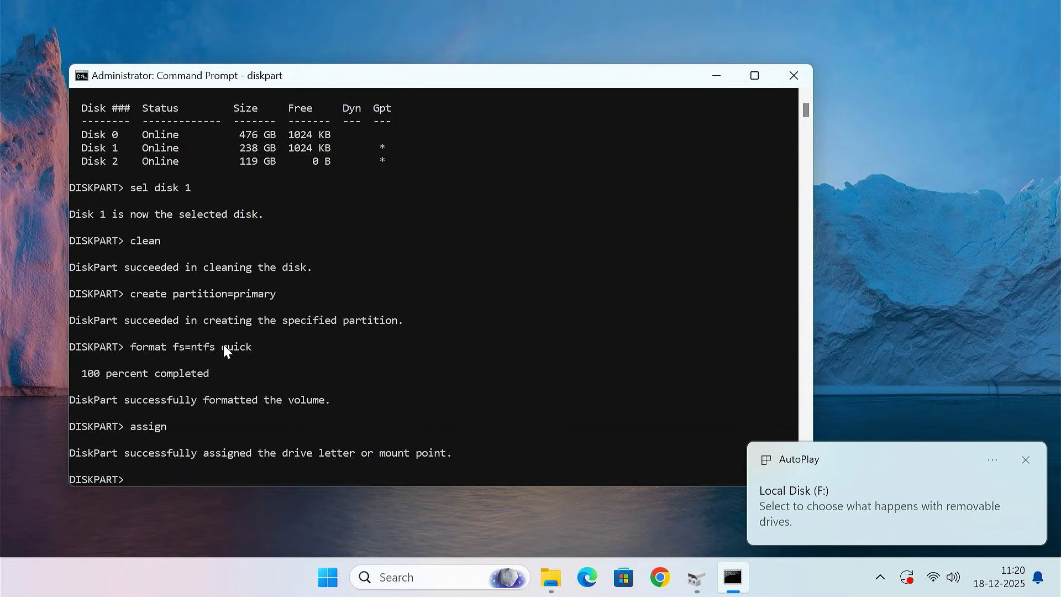
{"action": "left_click", "coordinate": [792, 77]}
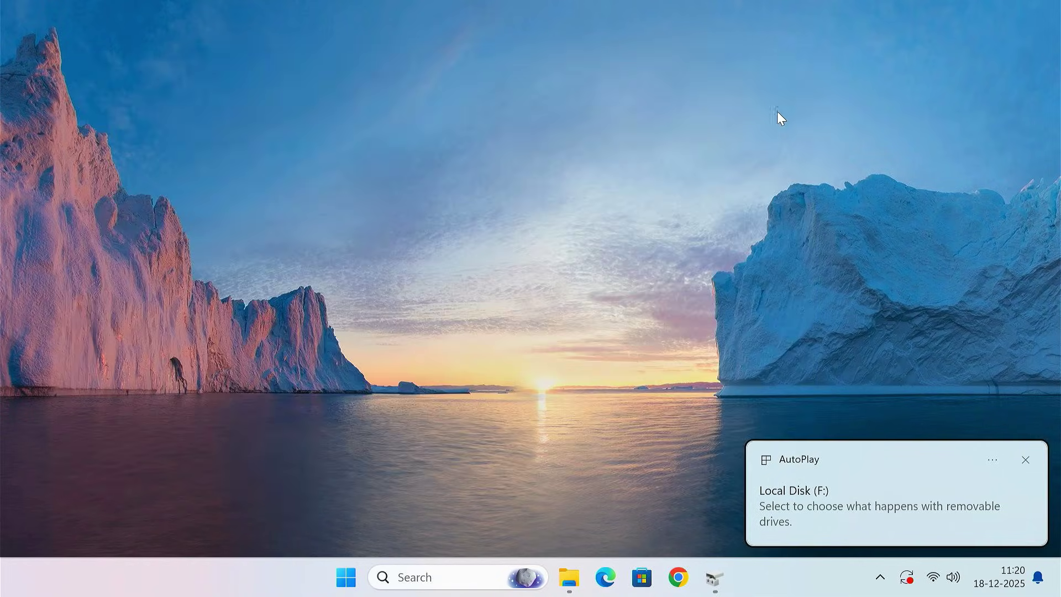
Step: Confirm Disk 1 holds one 238.47 GB NTFS (F:) partition and dismiss the AutoPlay notice
{"action": "left_click", "coordinate": [714, 577]}
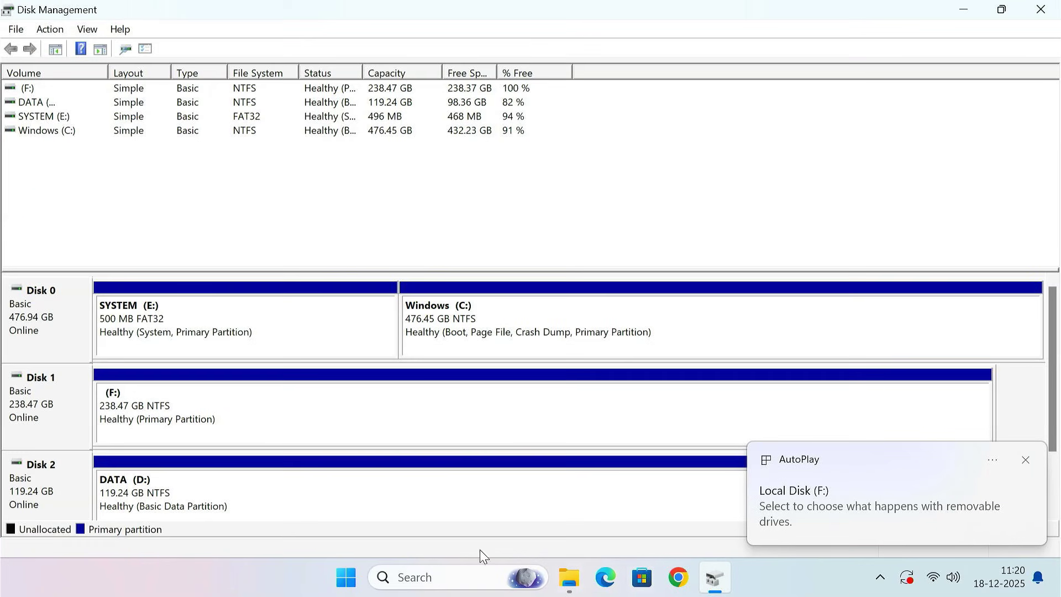
{"action": "left_click", "coordinate": [219, 426]}
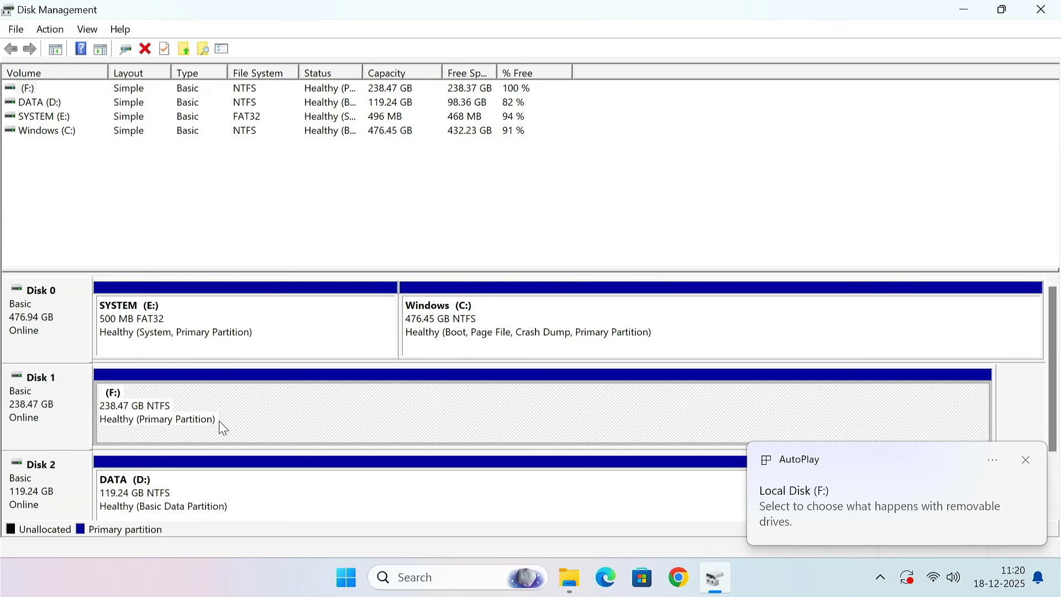
{"action": "left_click", "coordinate": [1026, 460]}
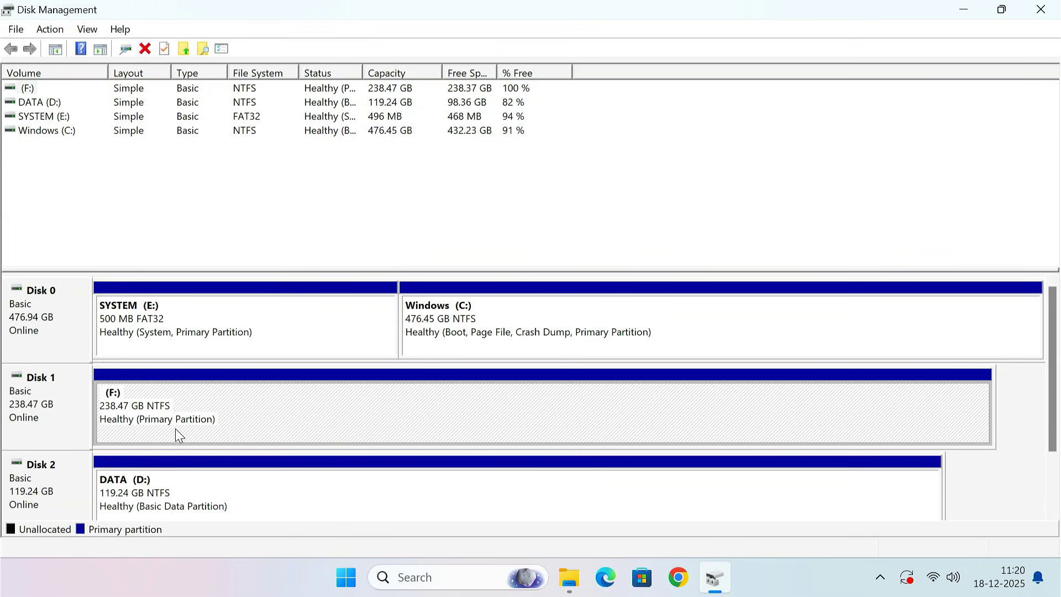
{"action": "left_click", "coordinate": [967, 13]}
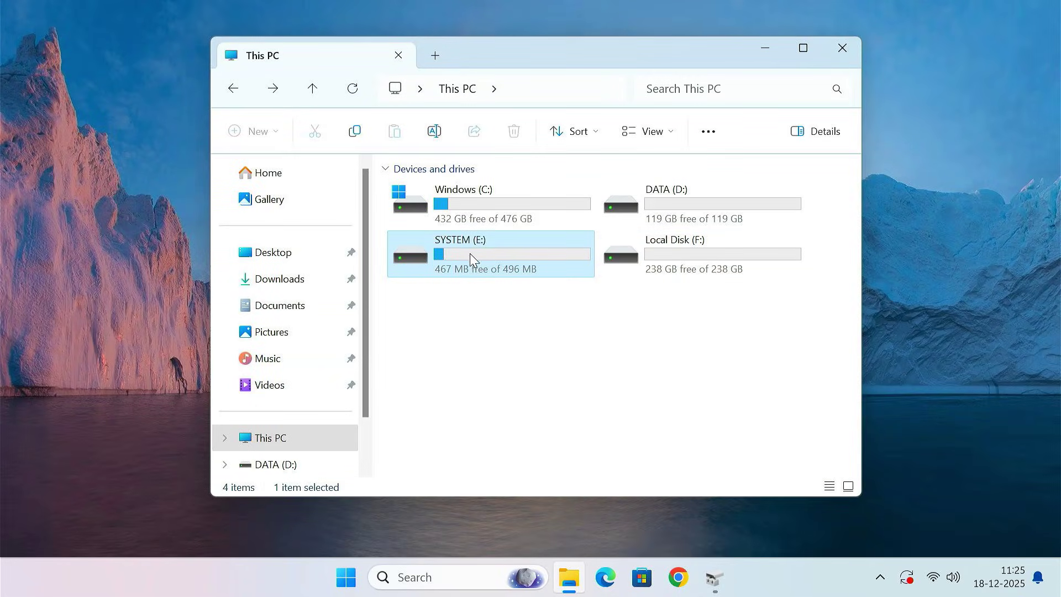
{"action": "mouse_move", "coordinate": [484, 255]}
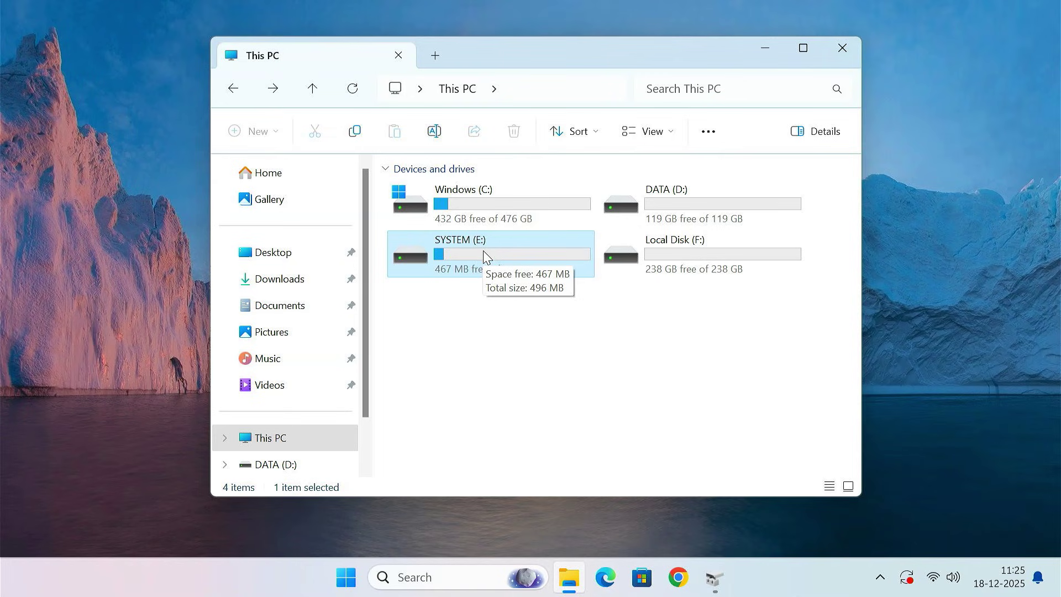
Step: Remove drive letter E: from Disk 0's SYSTEM partition via Change Drive Letter and Paths
{"action": "left_click", "coordinate": [714, 590]}
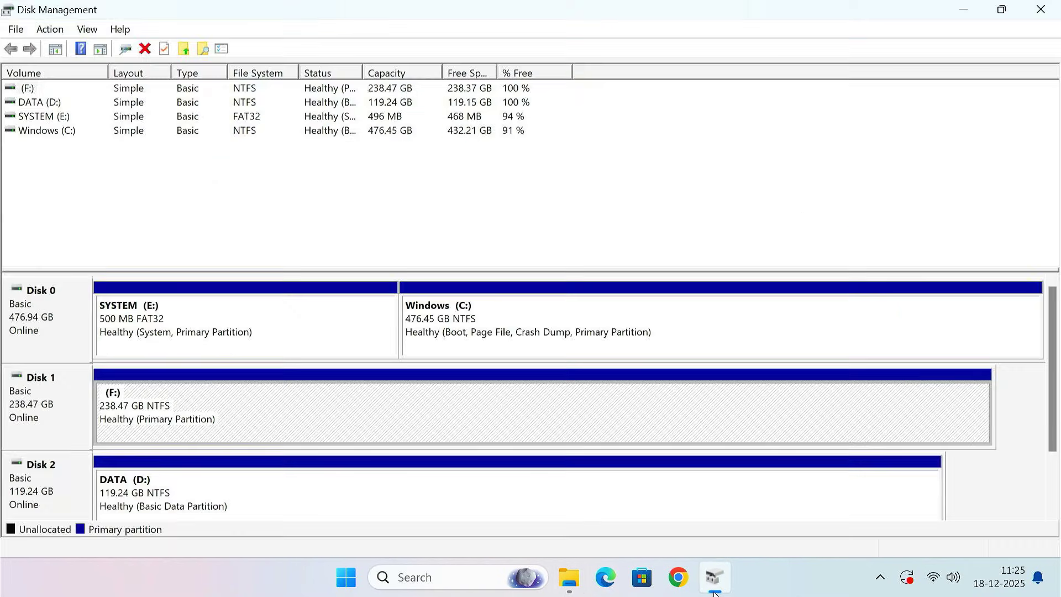
{"action": "left_click", "coordinate": [189, 312]}
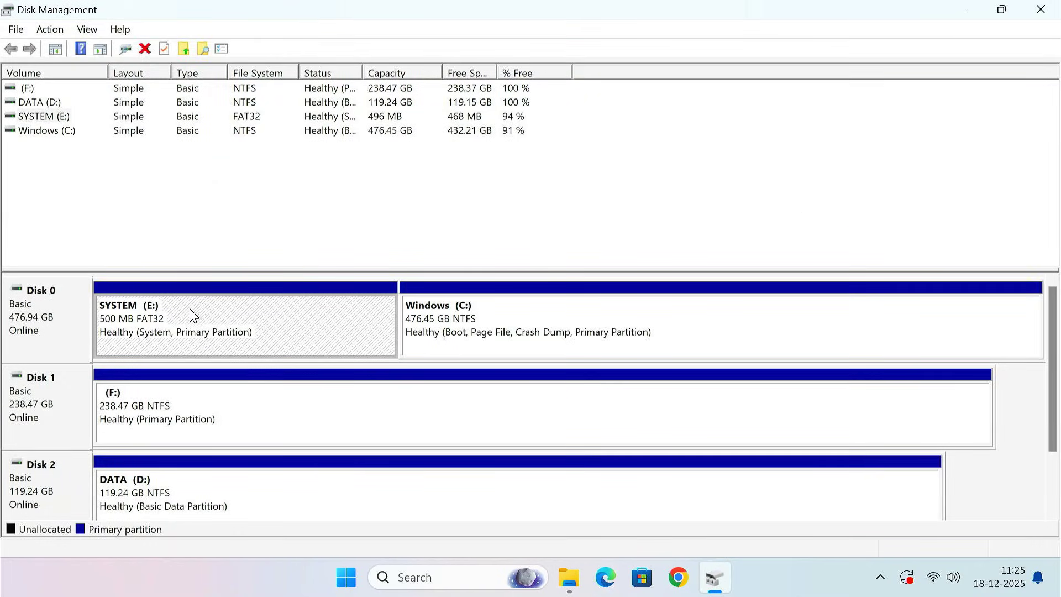
{"action": "right_click", "coordinate": [198, 314]}
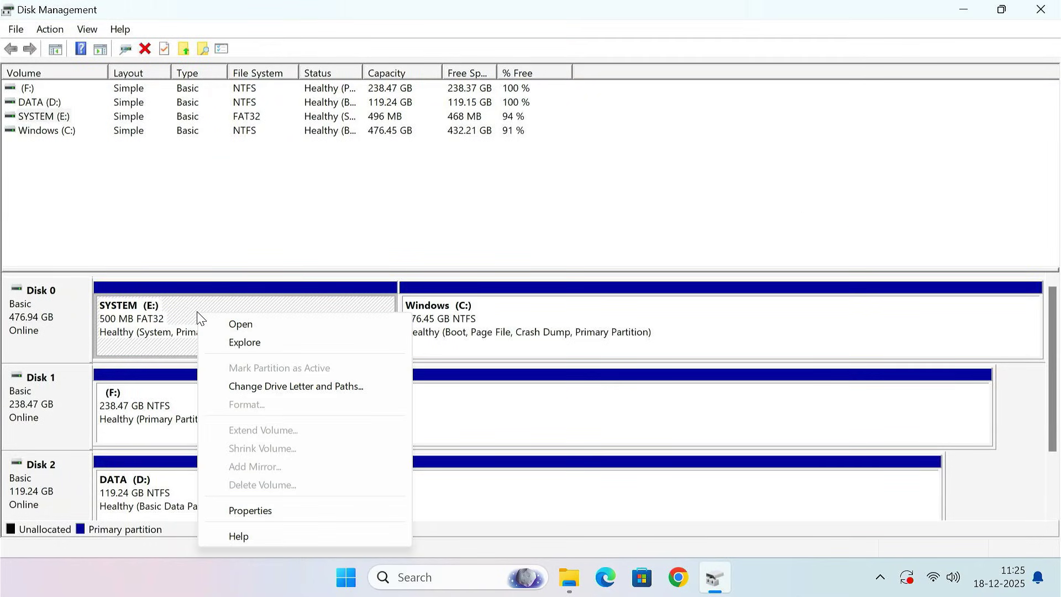
{"action": "left_click", "coordinate": [326, 389]}
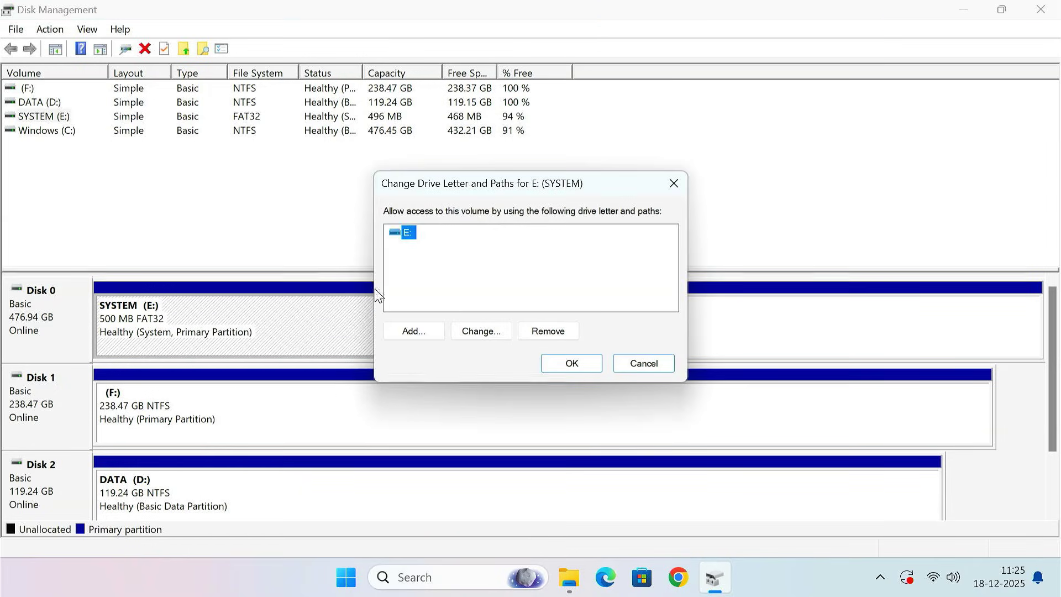
{"action": "left_click", "coordinate": [556, 335]}
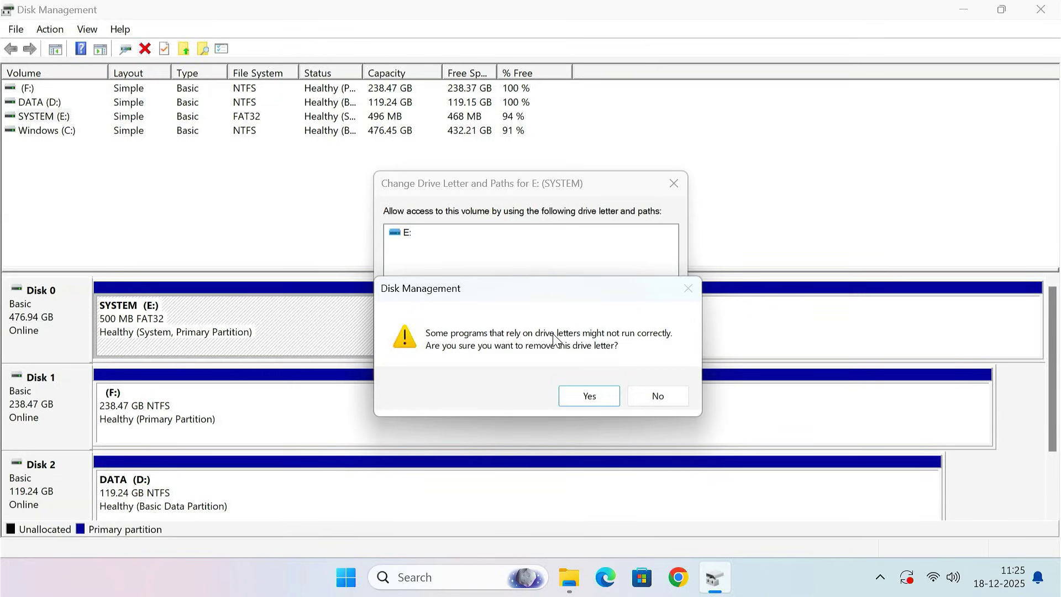
{"action": "left_click", "coordinate": [589, 396]}
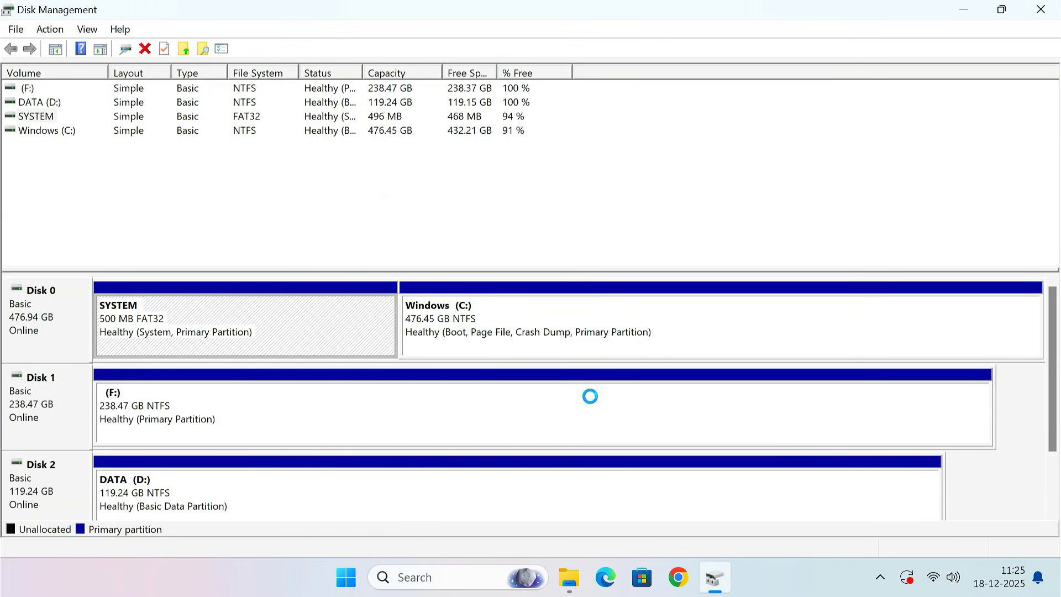
{"action": "left_click", "coordinate": [961, 11]}
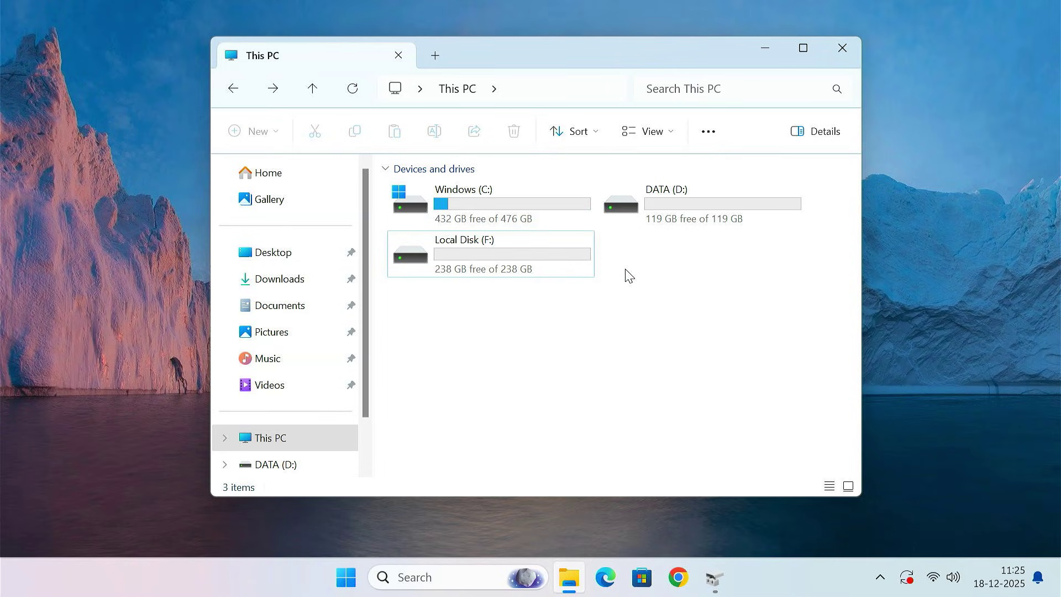
Step: Check that Local Disk (F:) and DATA (D:) are both empty
{"action": "double_click", "coordinate": [538, 253]}
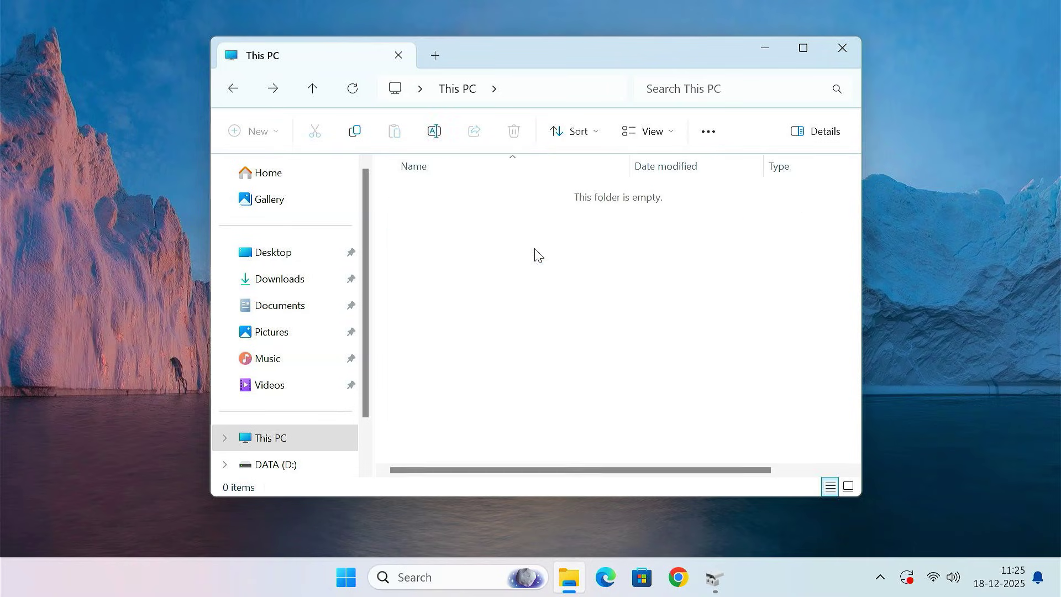
{"action": "left_click", "coordinate": [232, 91]}
{"action": "double_click", "coordinate": [636, 199]}
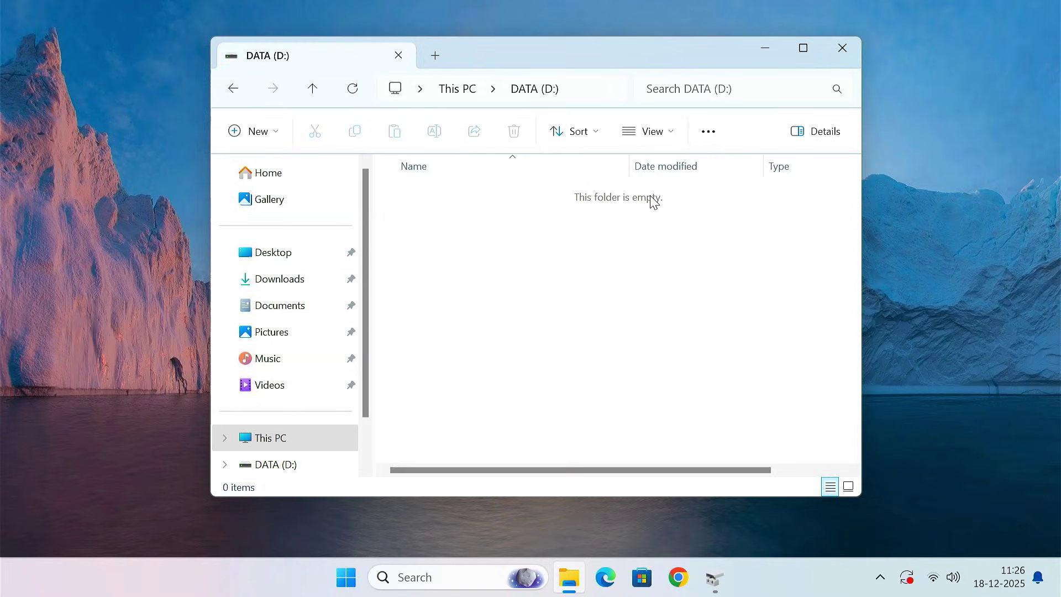
{"action": "left_click", "coordinate": [237, 94]}
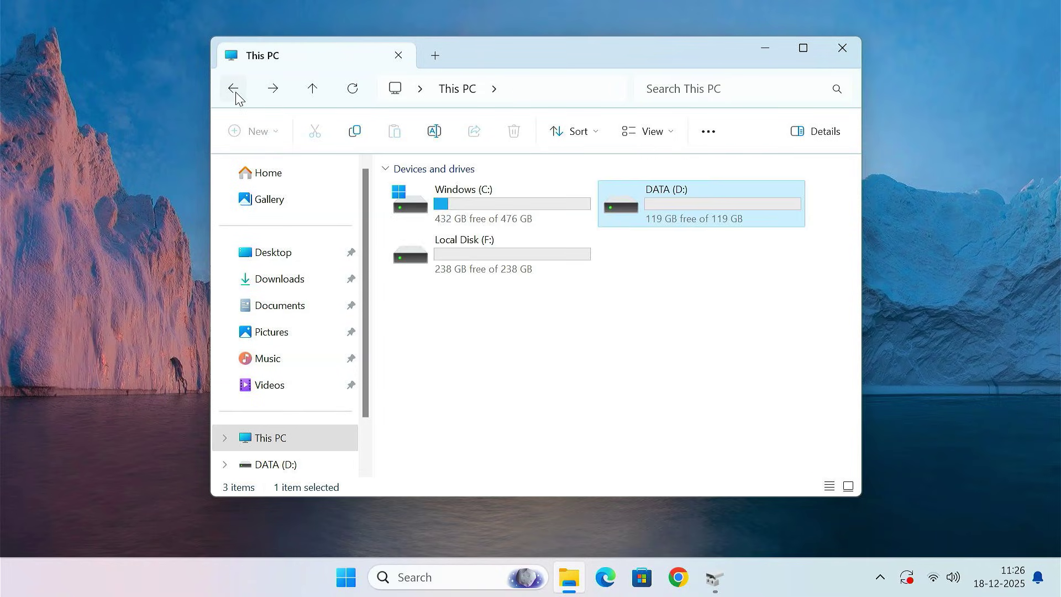
Step: Browse the Program Files (x86), Program Files and Users folders on Windows (C:)
{"action": "left_click", "coordinate": [487, 214]}
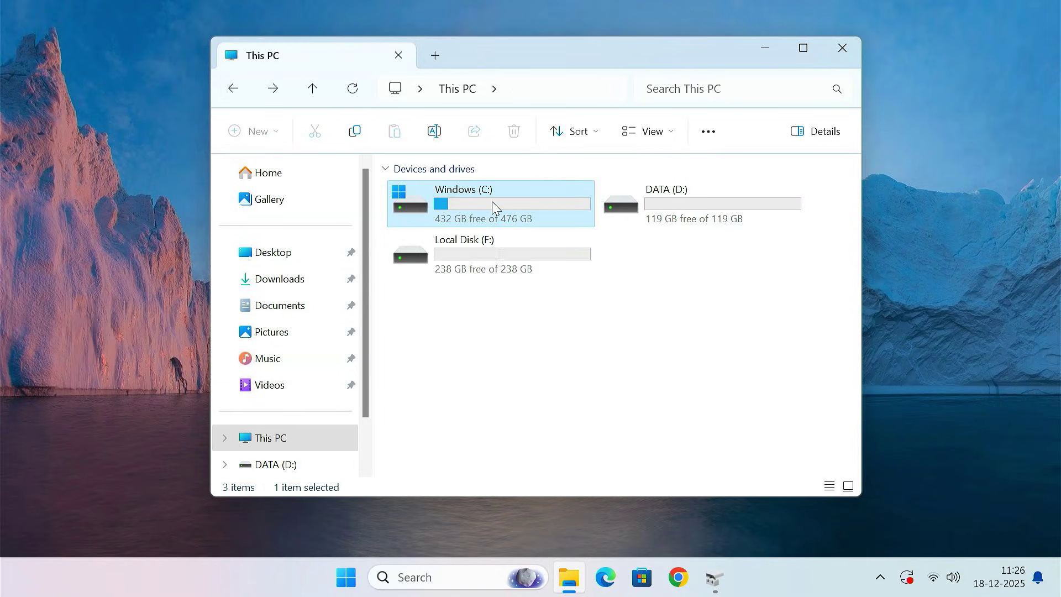
{"action": "double_click", "coordinate": [493, 209]}
{"action": "left_click", "coordinate": [478, 273]}
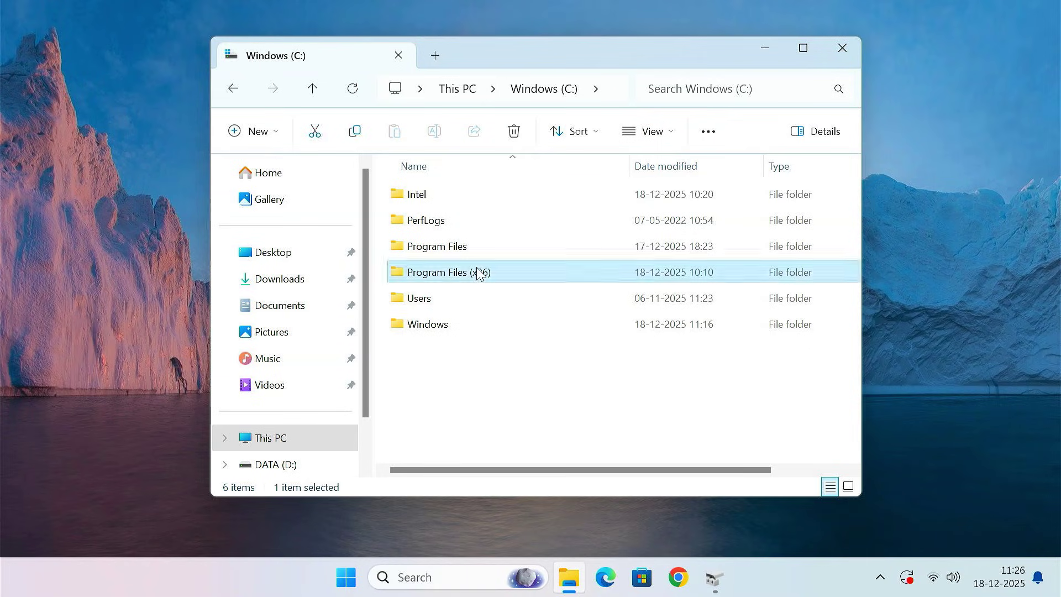
{"action": "double_click", "coordinate": [479, 273]}
{"action": "left_click", "coordinate": [233, 87]}
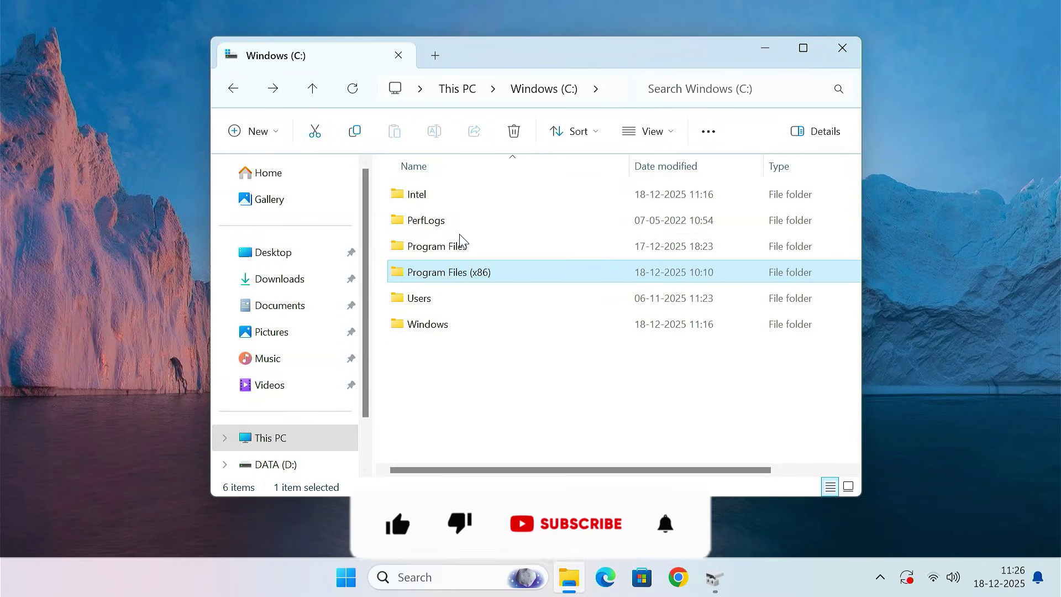
{"action": "double_click", "coordinate": [483, 246]}
{"action": "left_click", "coordinate": [233, 89]}
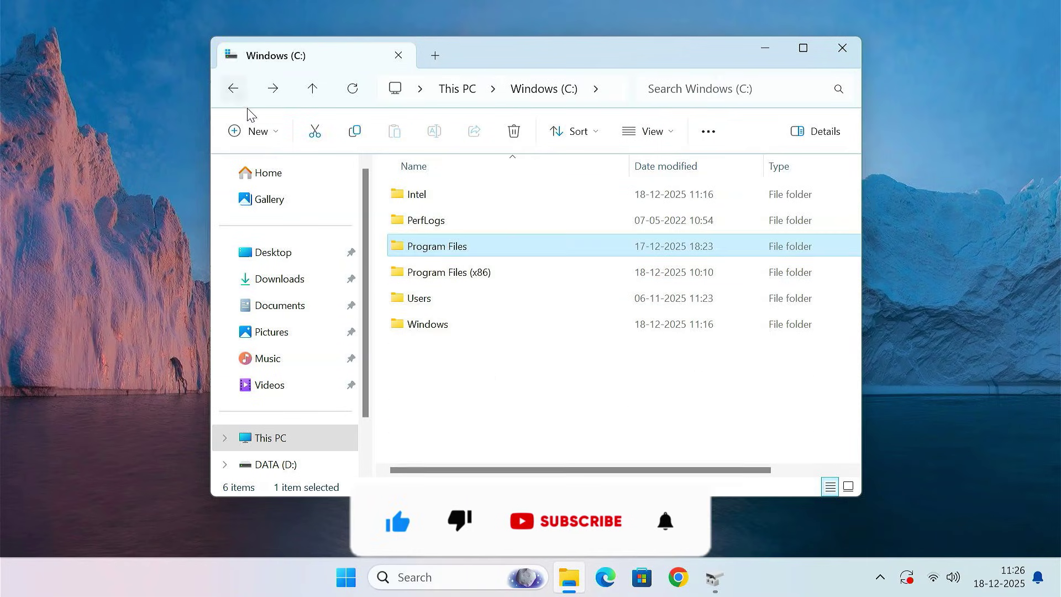
{"action": "double_click", "coordinate": [456, 299]}
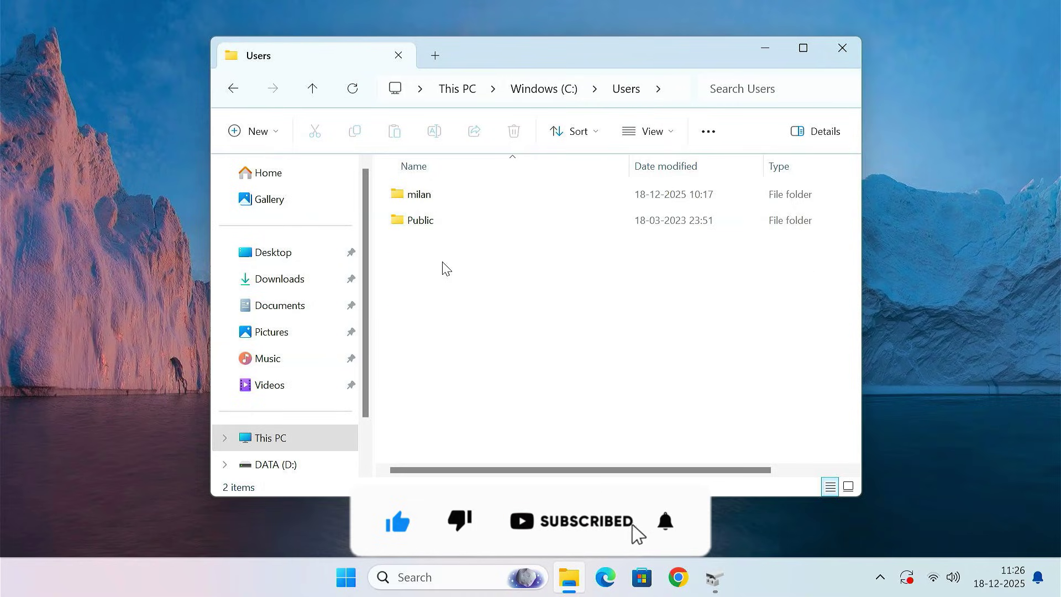
{"action": "double_click", "coordinate": [452, 200]}
{"action": "left_click", "coordinate": [234, 88]}
{"action": "left_click", "coordinate": [234, 89]}
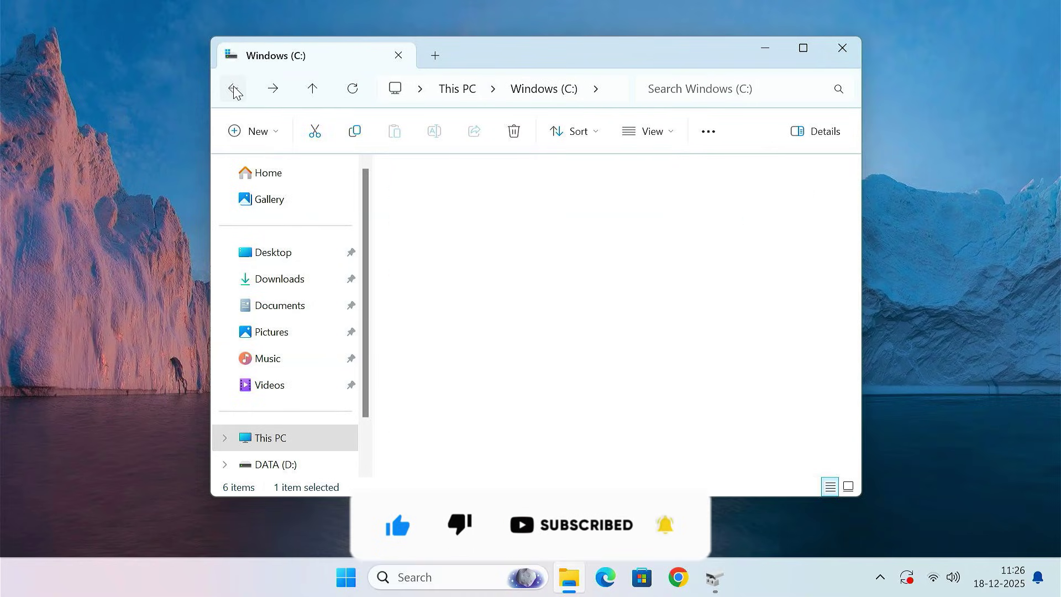